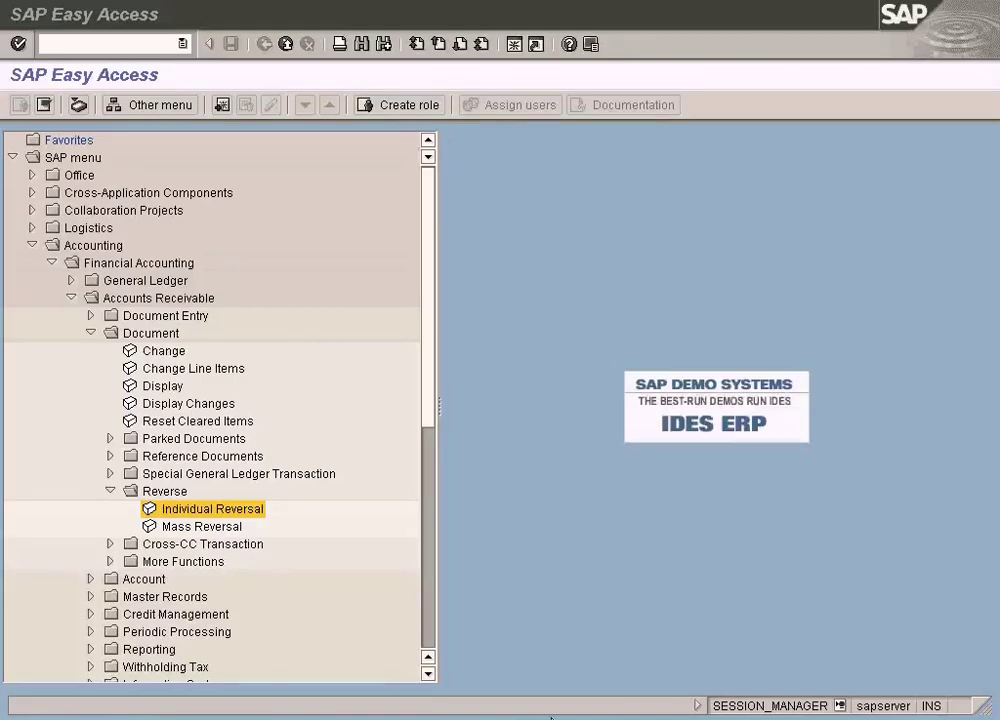
In Word, highlight the $3000 sale to customer C002 and the 8-1-2009 reversal description
key(alt+Tab)
click(273, 444)
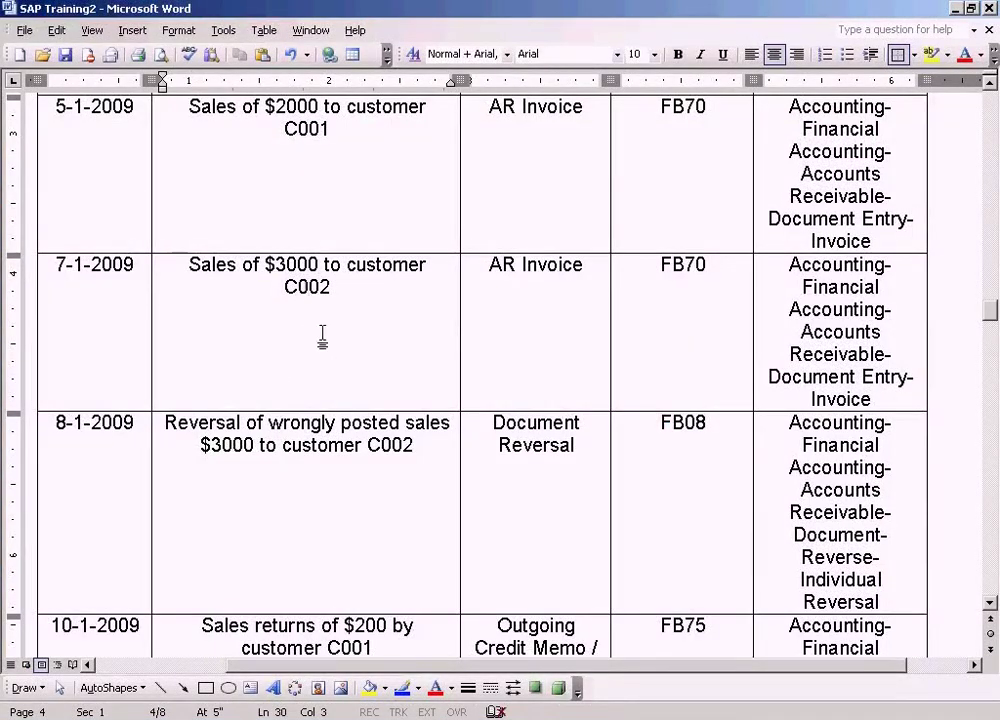
drag(185, 262, 353, 283)
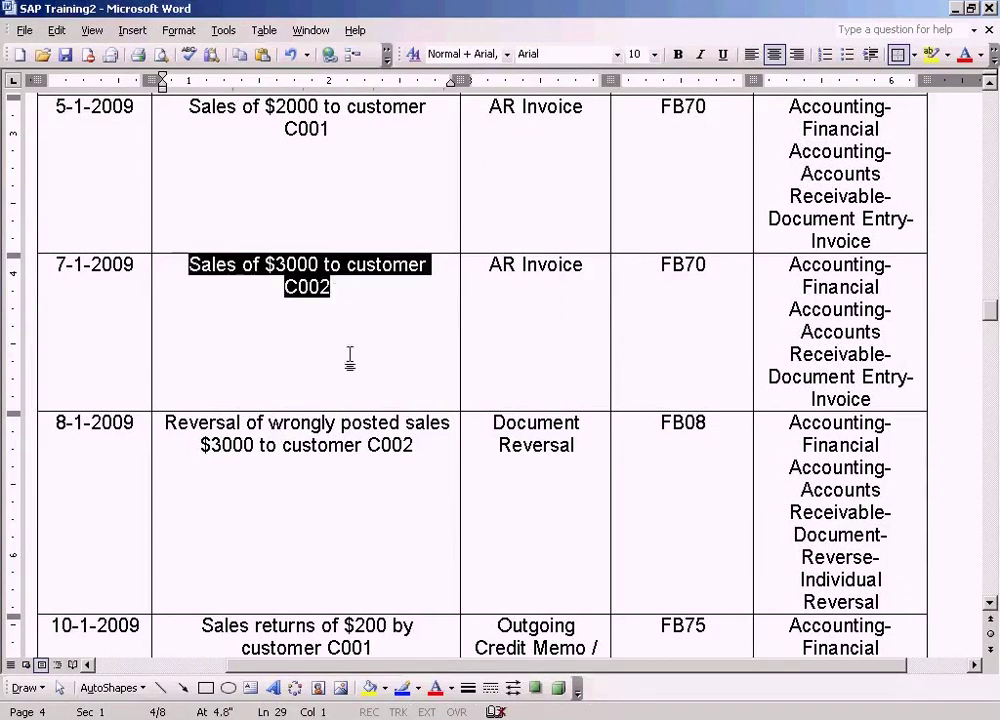
drag(416, 461, 290, 410)
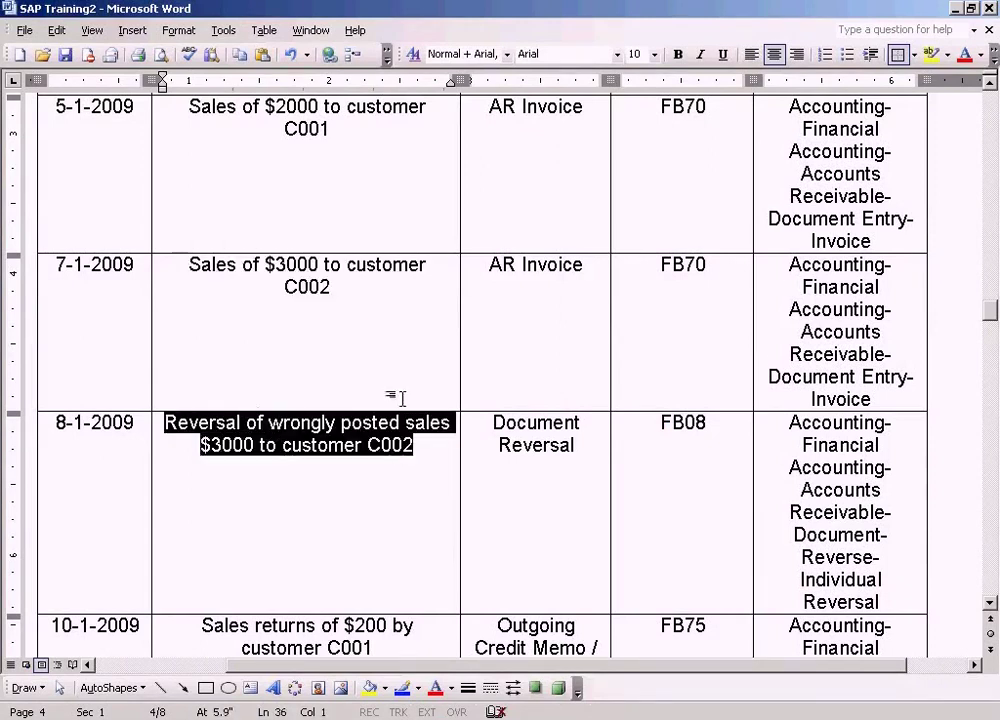
click(394, 314)
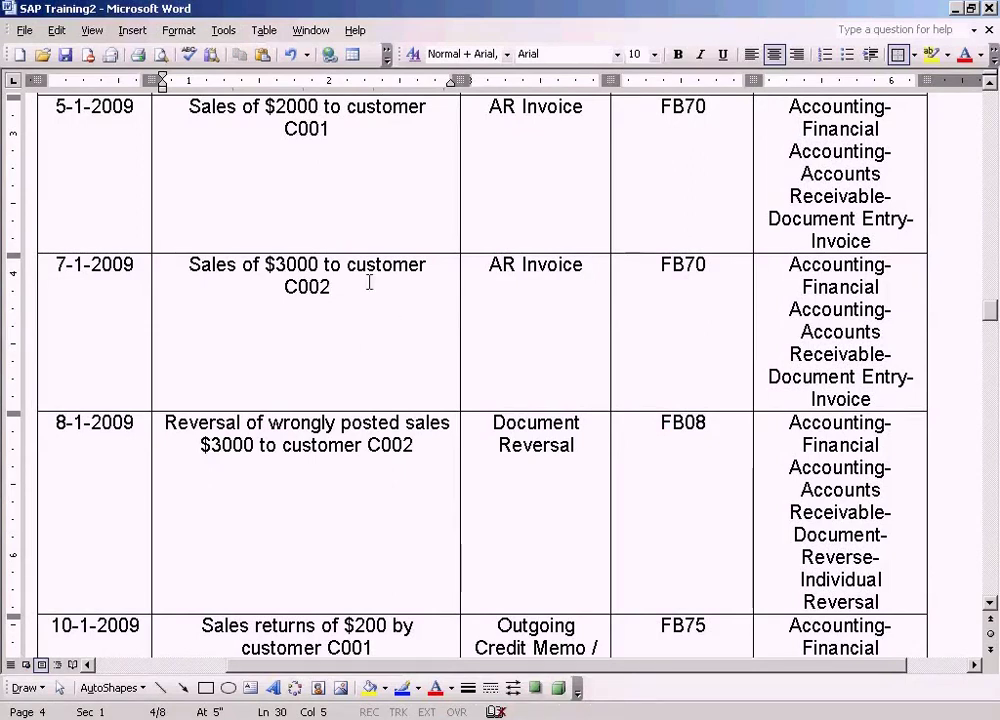
Reselect the $3000 sale description, scroll down, and select the 7-1-2009 sales description
drag(364, 295, 181, 272)
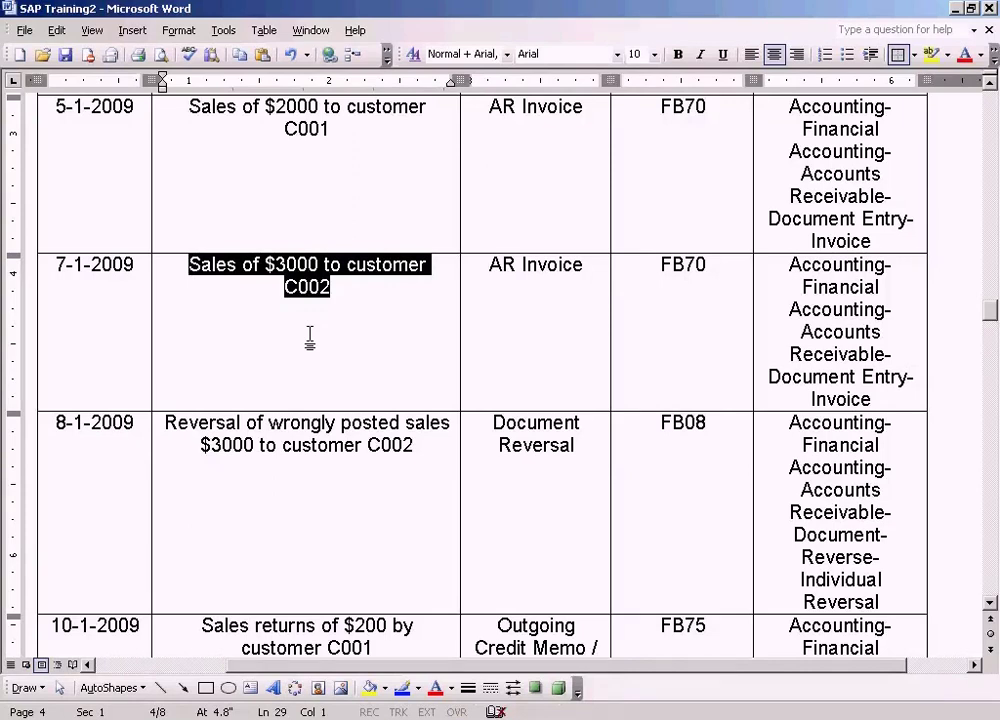
click(310, 338)
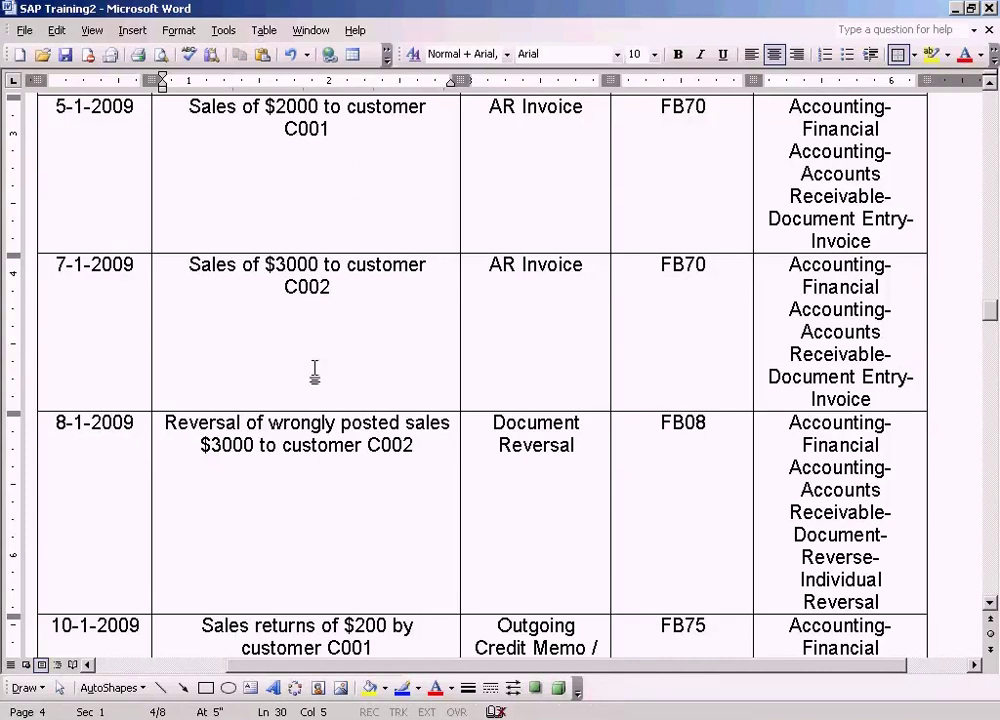
scroll(315, 370, down, 1)
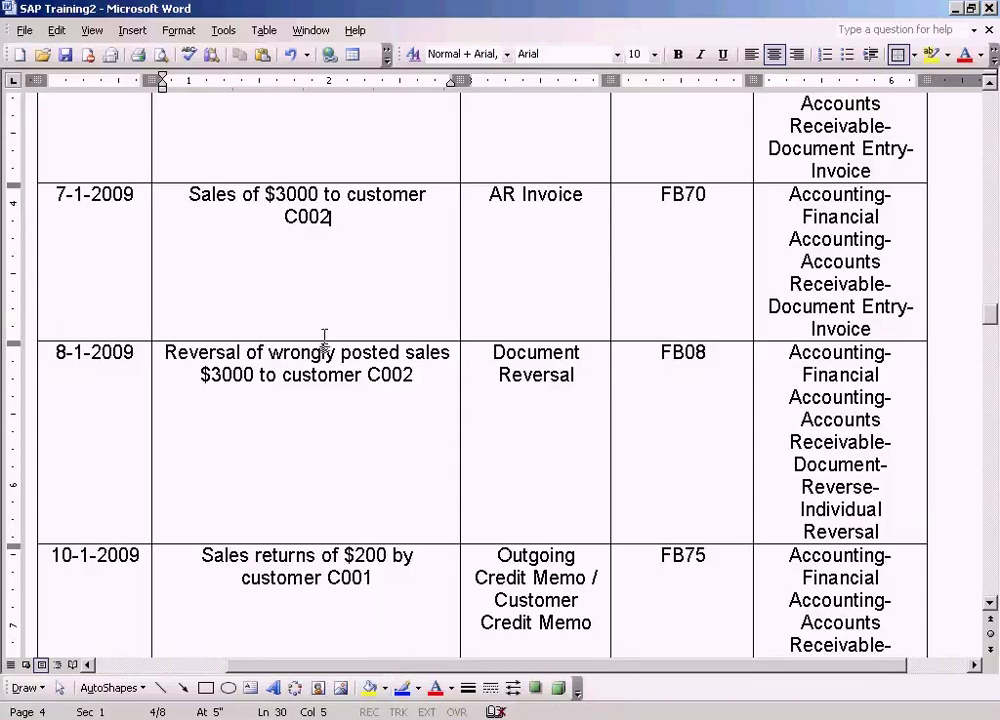
triple_click(369, 232)
click(388, 716)
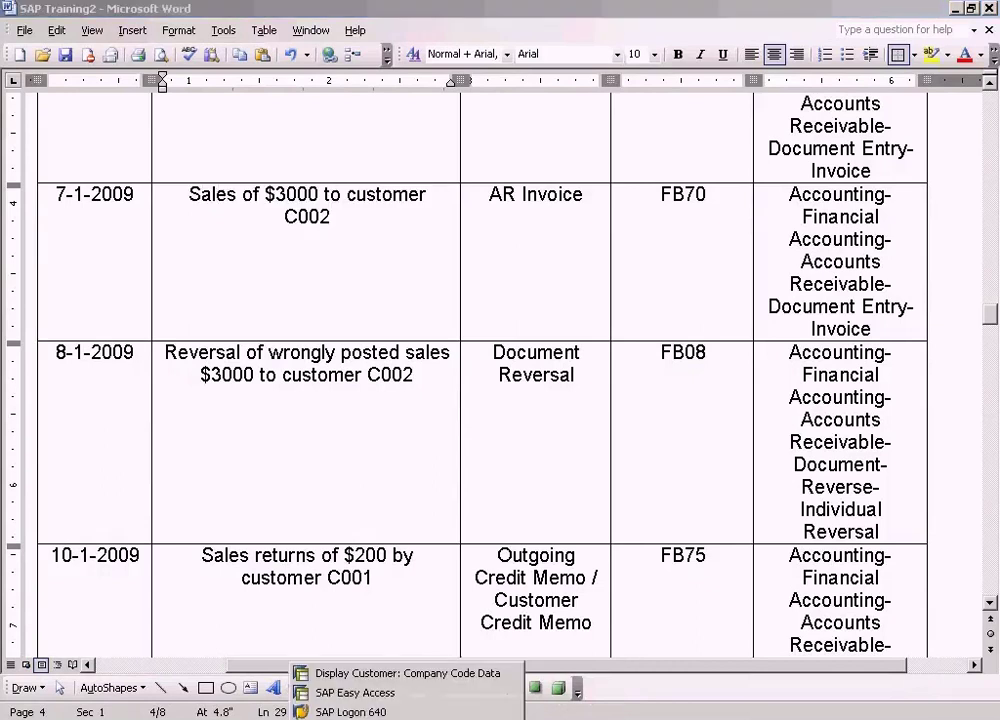
From SAP Easy Access, start the FB70 customer invoice entry, then exit it without saving
click(386, 694)
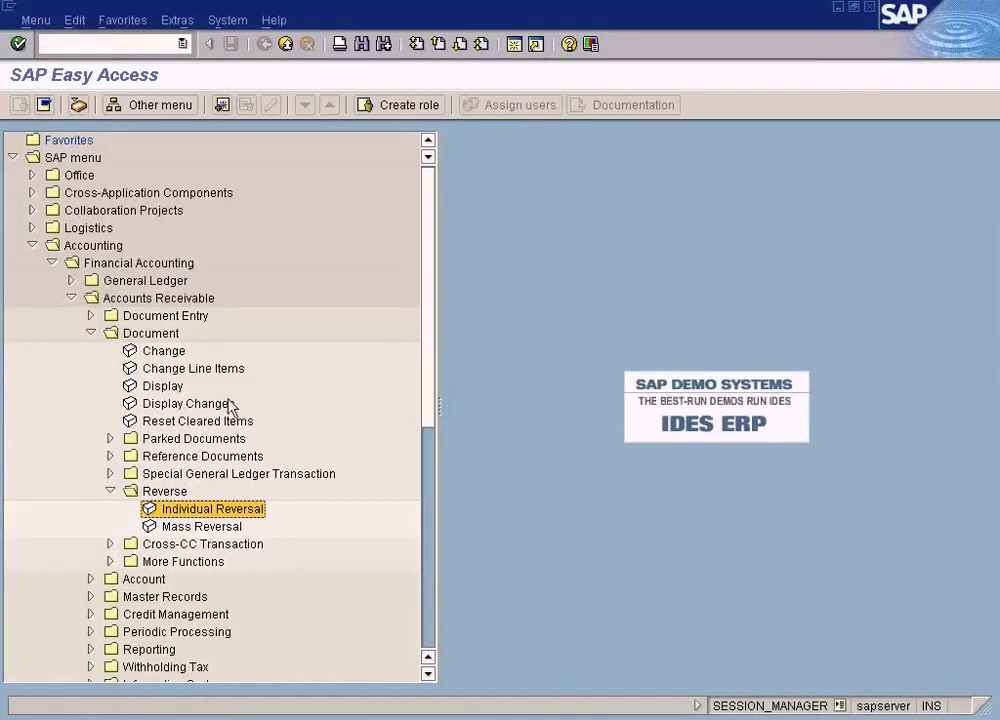
click(91, 316)
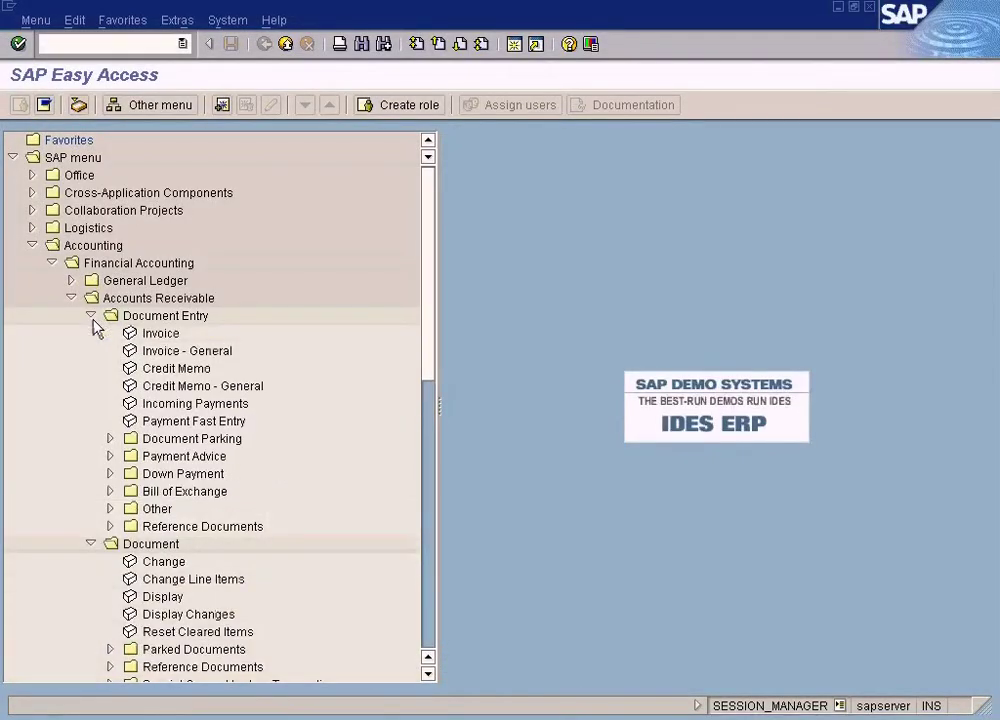
double_click(170, 335)
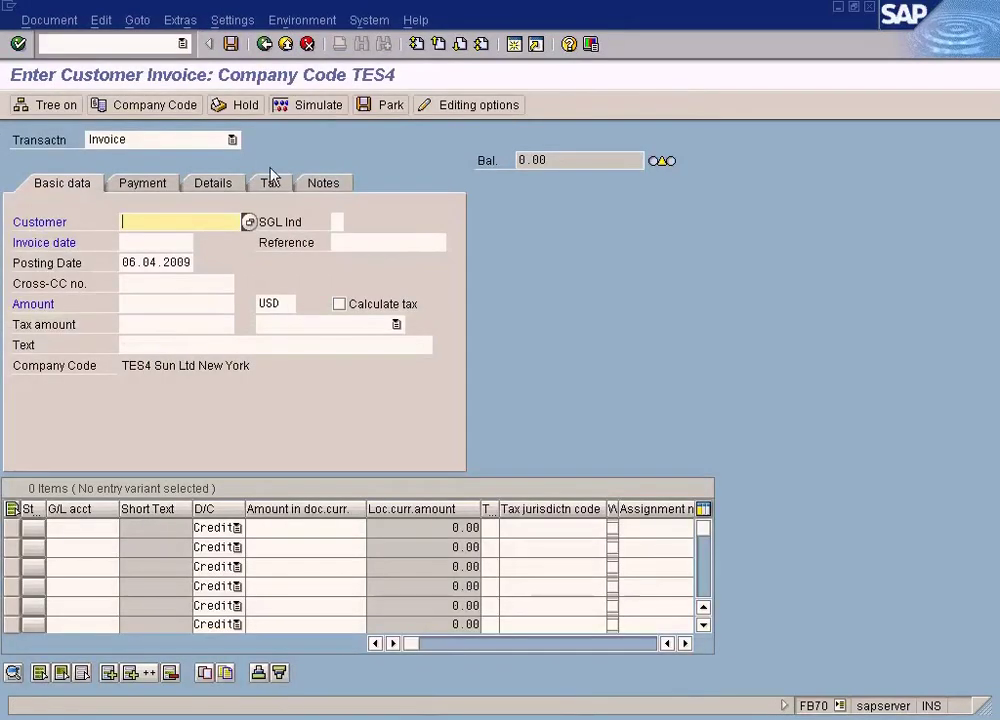
click(292, 46)
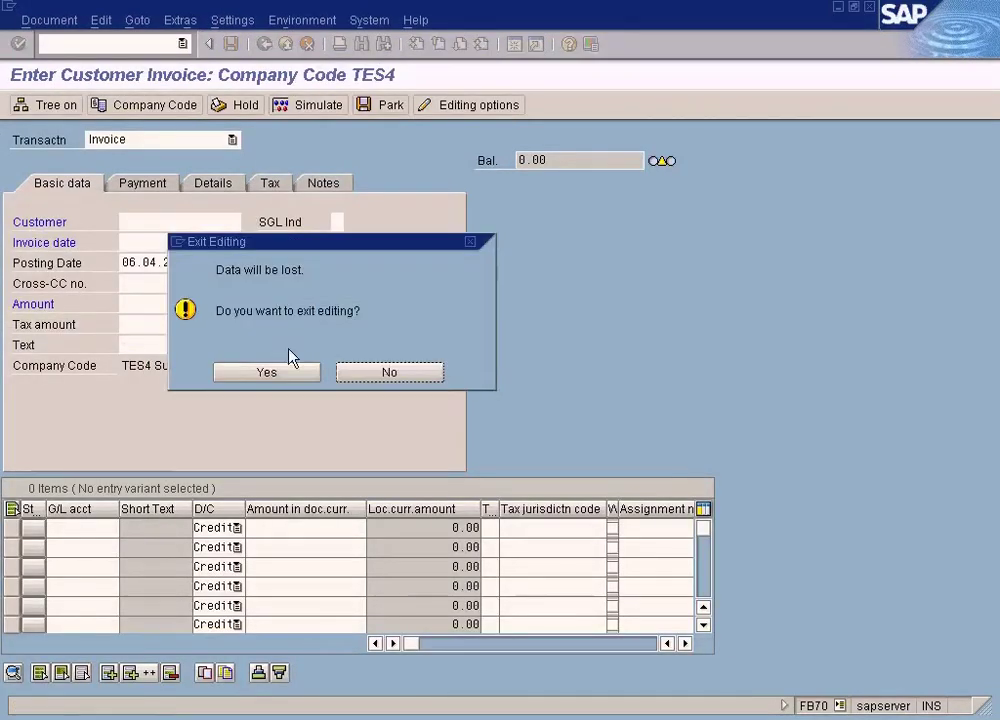
click(266, 372)
Reopen FB70 via Accounting > Financial Accounting > Accounts Receivable > Invoice
click(93, 245)
click(139, 263)
click(141, 299)
double_click(152, 332)
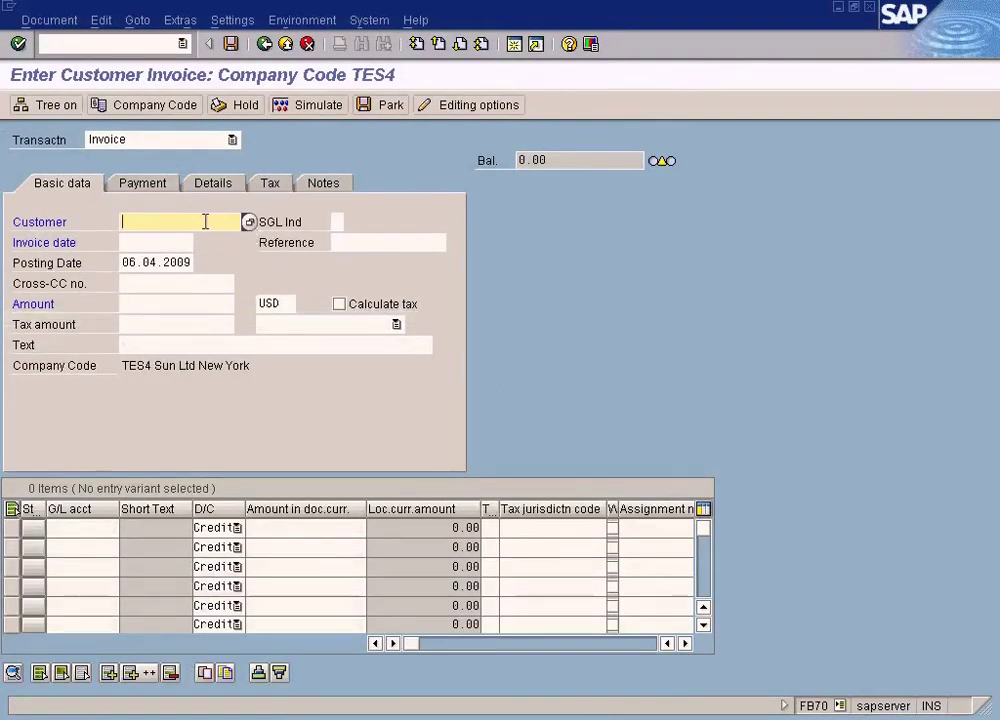
Run the Customer matchcode search and close the results list
click(248, 221)
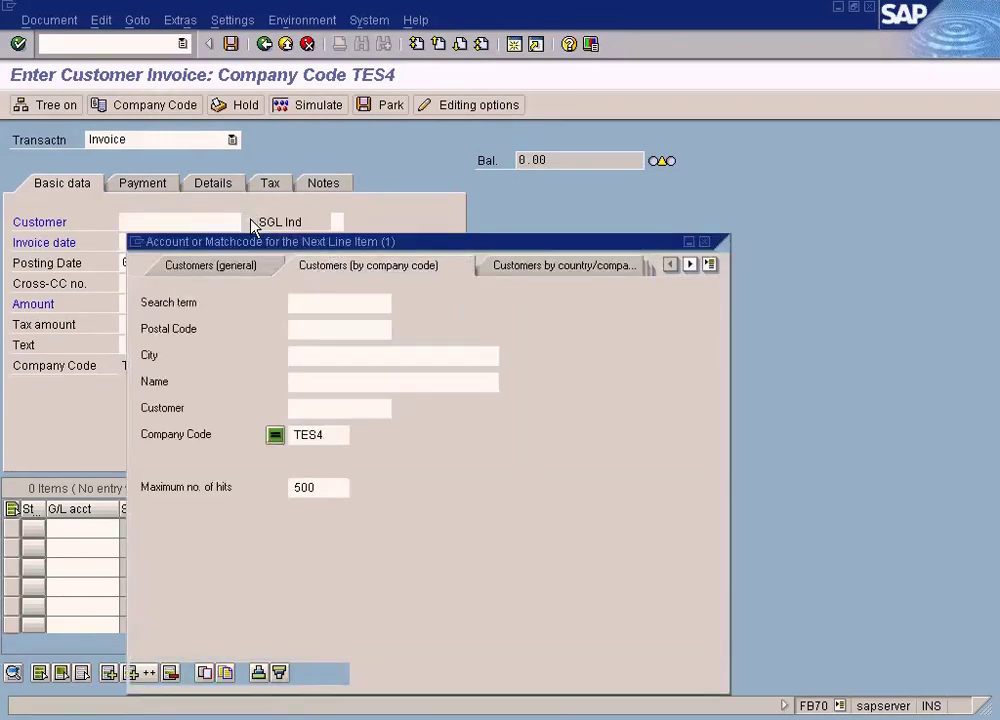
click(141, 673)
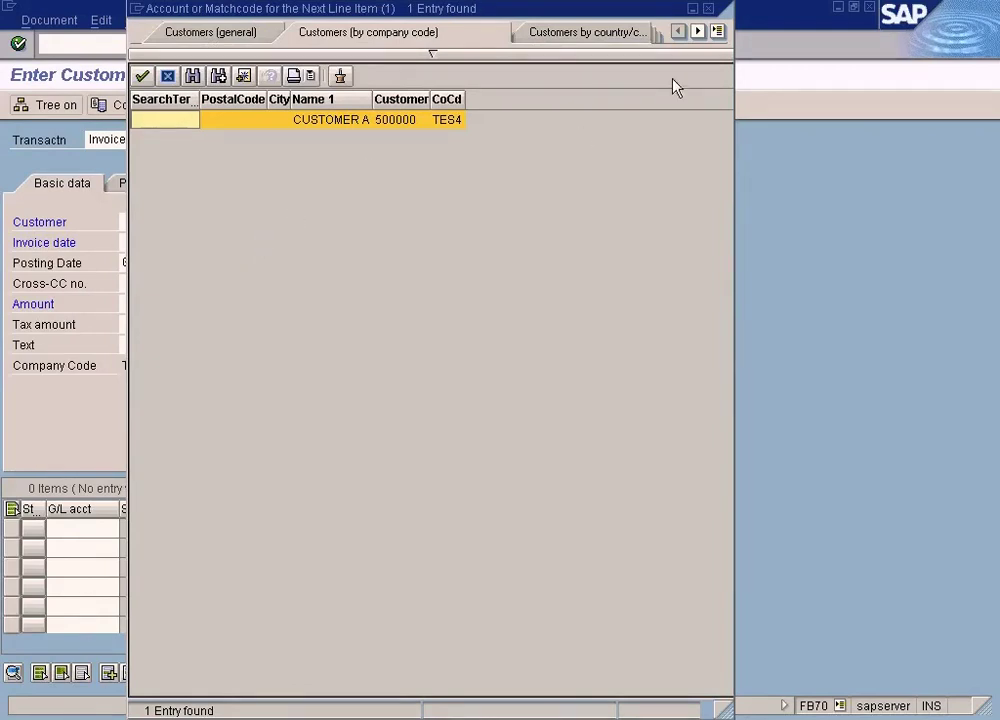
click(708, 9)
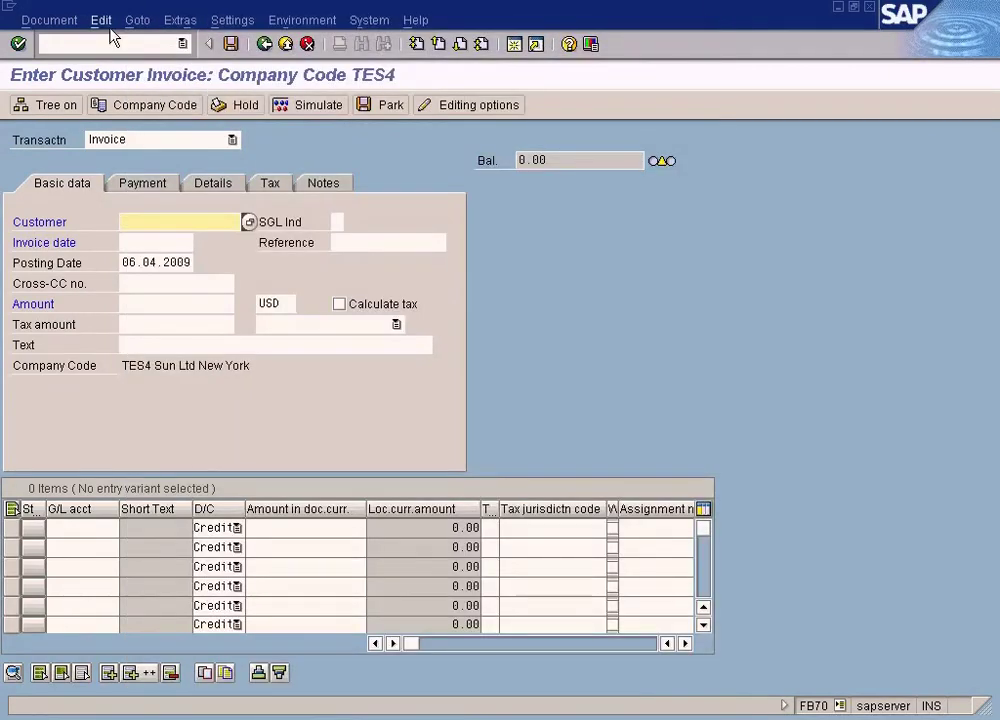
Browse the Edit, Goto and Document menus, then exit FB70 with F3
click(105, 21)
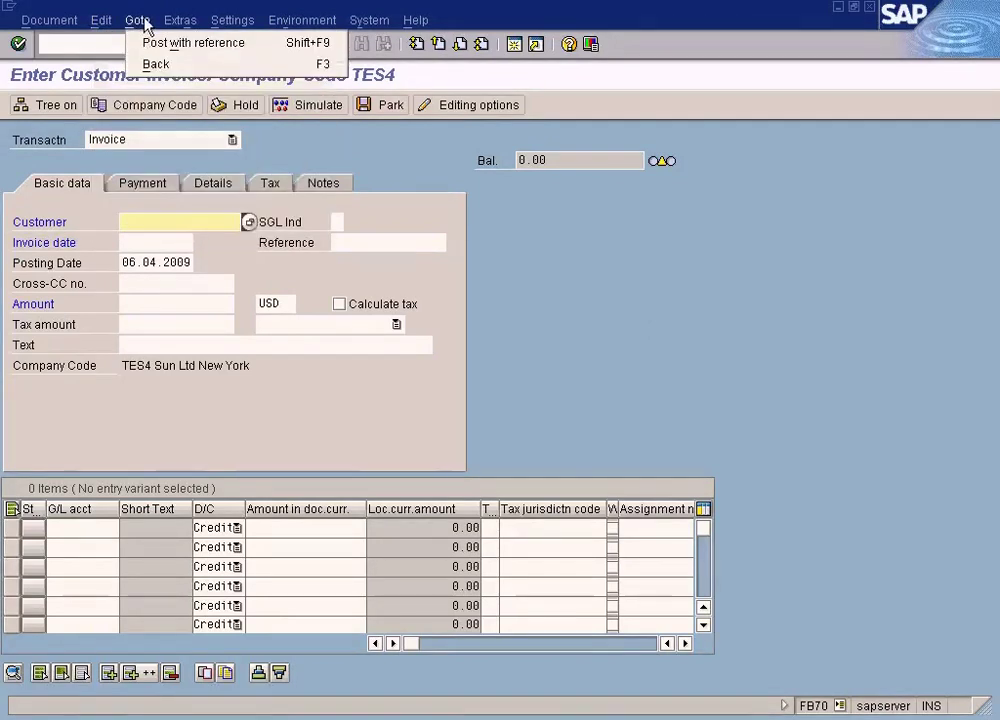
click(143, 21)
click(76, 22)
mouse_move(104, 25)
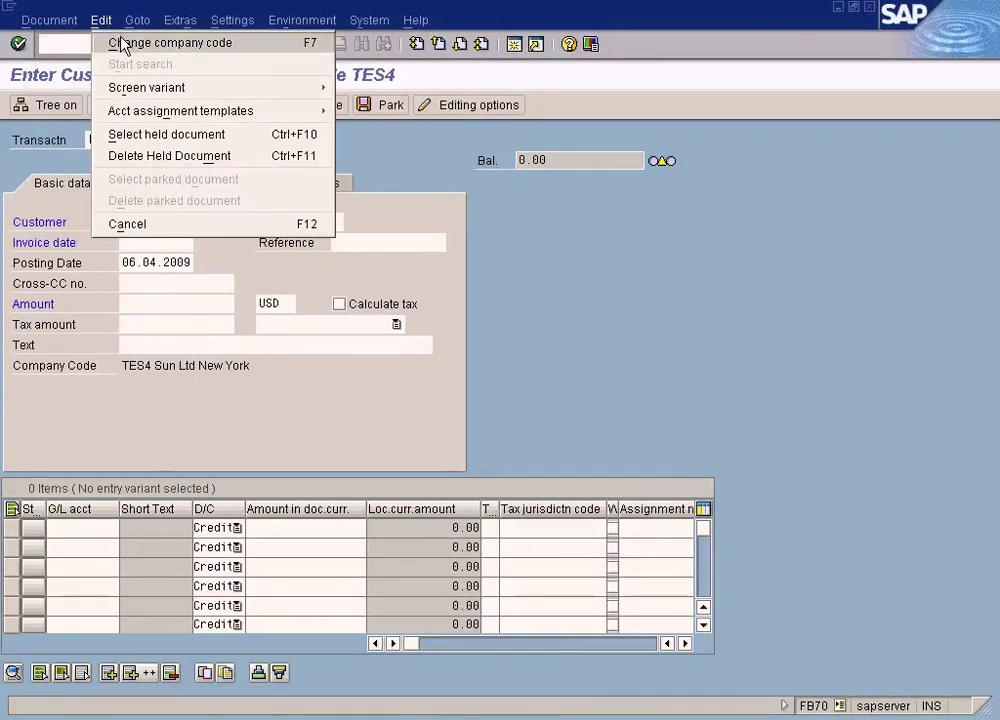
key(Escape)
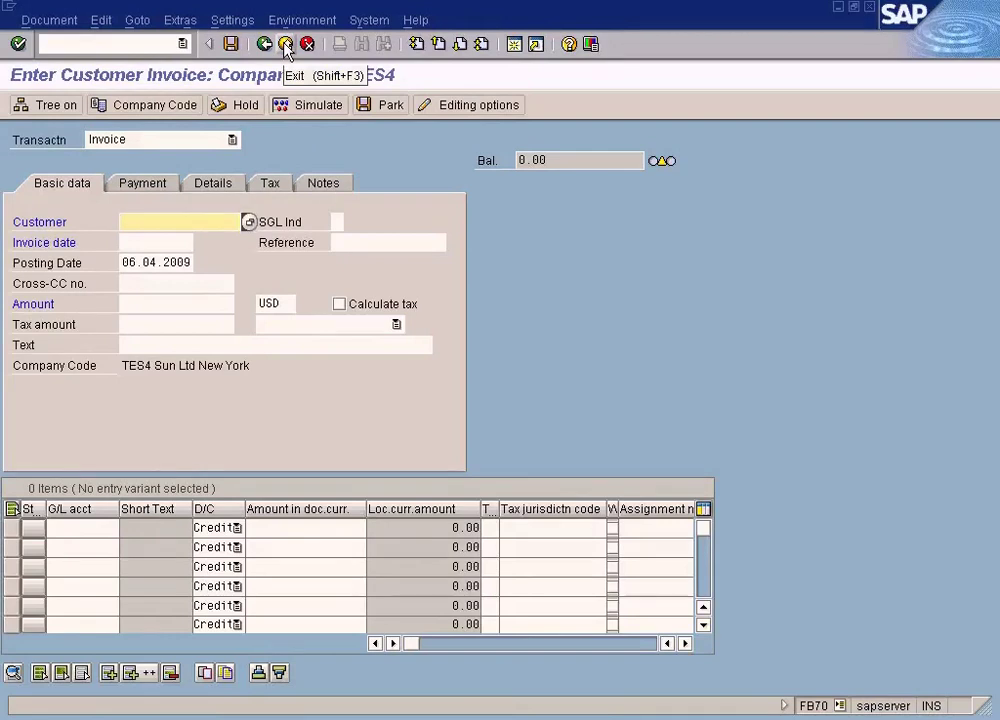
key(F3)
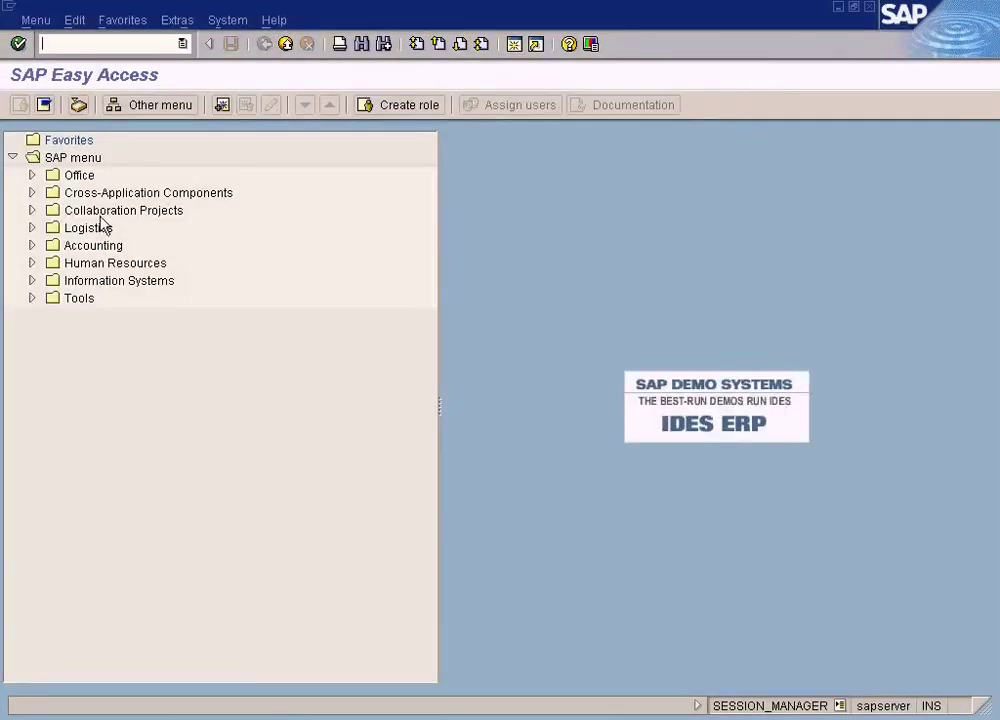
Expand Accounting > Financial Accounting > Accounts Receivable > Account and launch Display/Change Line Items (FBL5N)
click(31, 246)
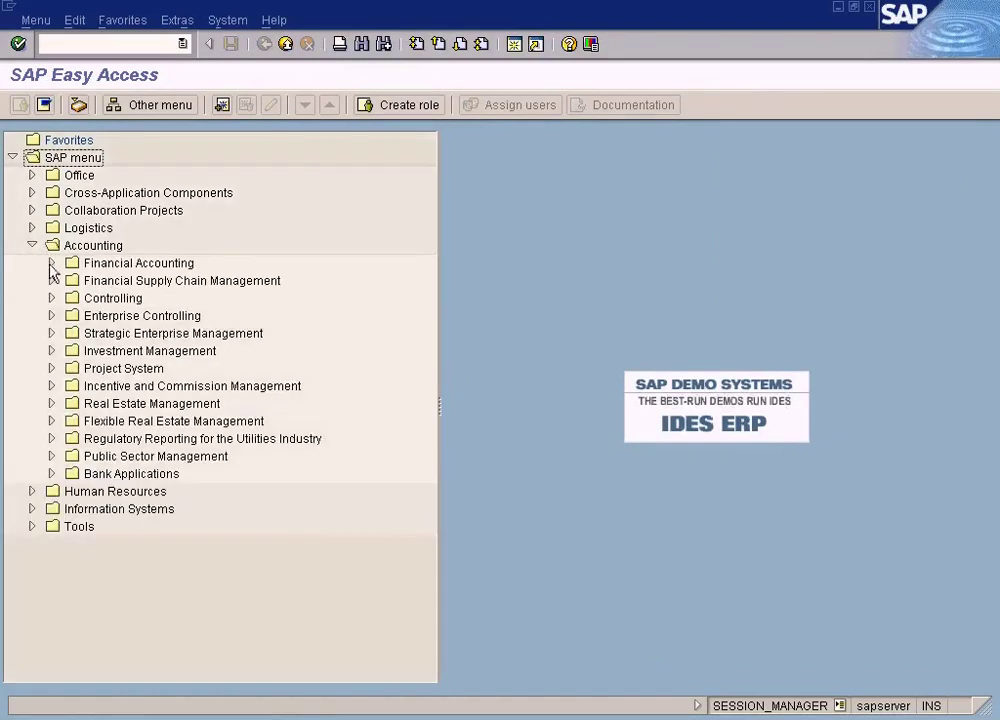
click(51, 265)
click(71, 299)
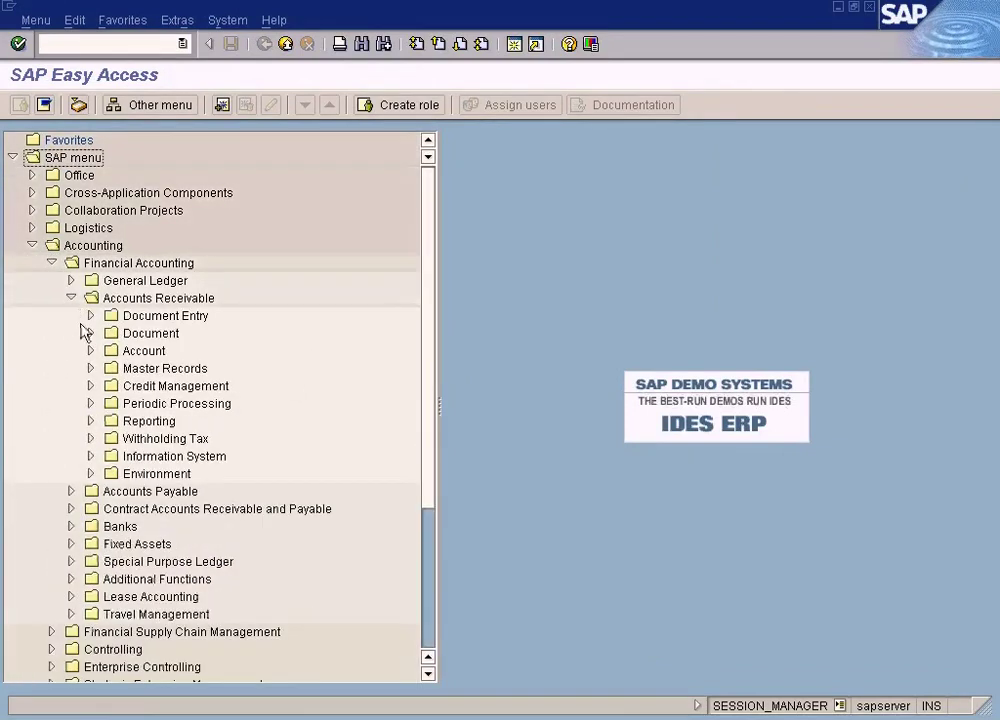
click(91, 351)
click(205, 371)
click(212, 388)
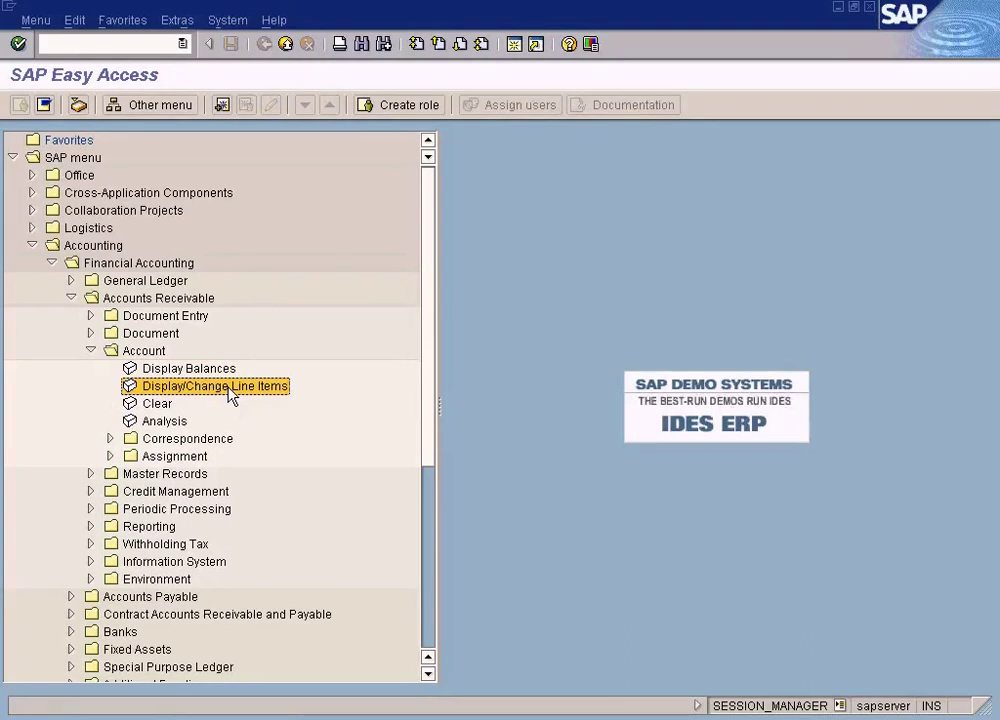
double_click(230, 390)
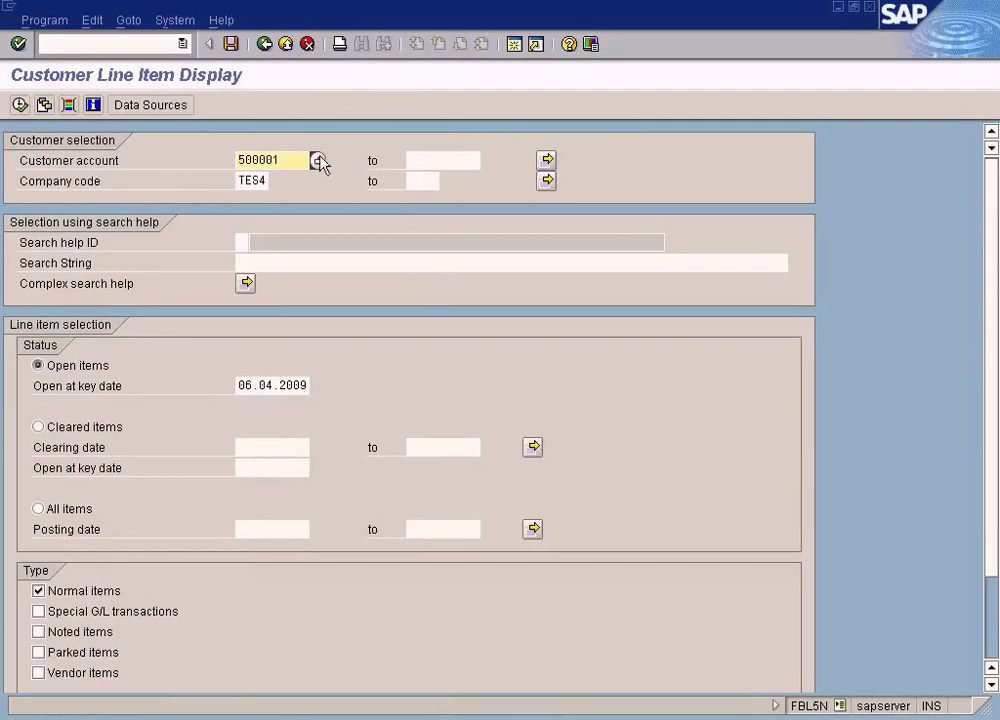
Run FBL5N for company code SUN with All items, showing the 2,000.00 USD invoice
click(238, 179)
key(Delete)
key(Delete)
key(Delete)
key(Delete)
text(sun)
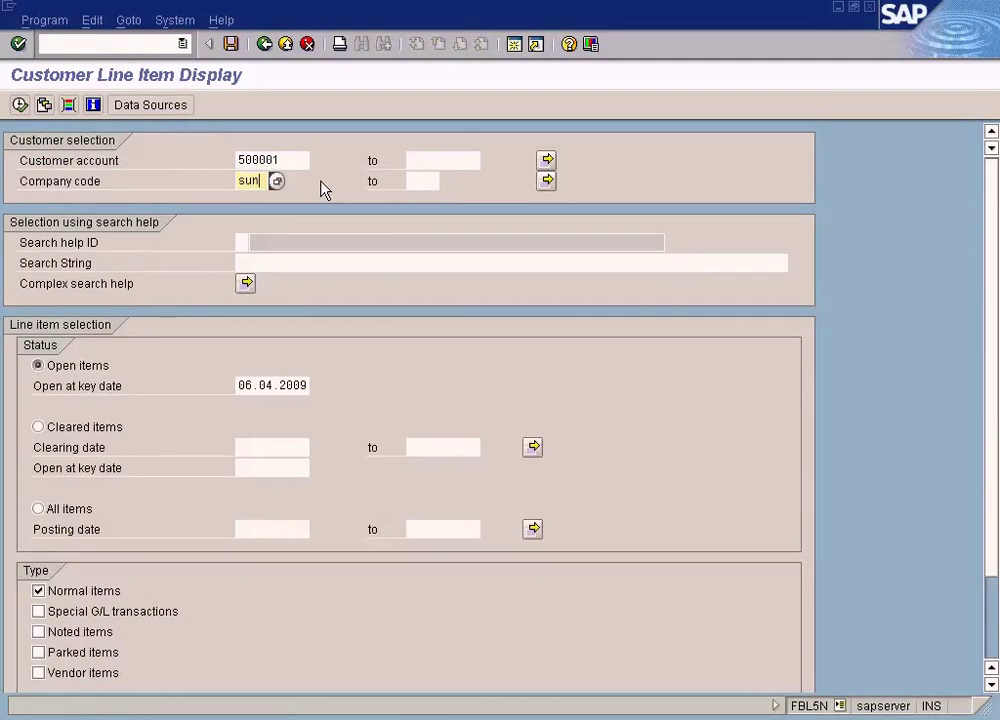
click(38, 508)
click(20, 104)
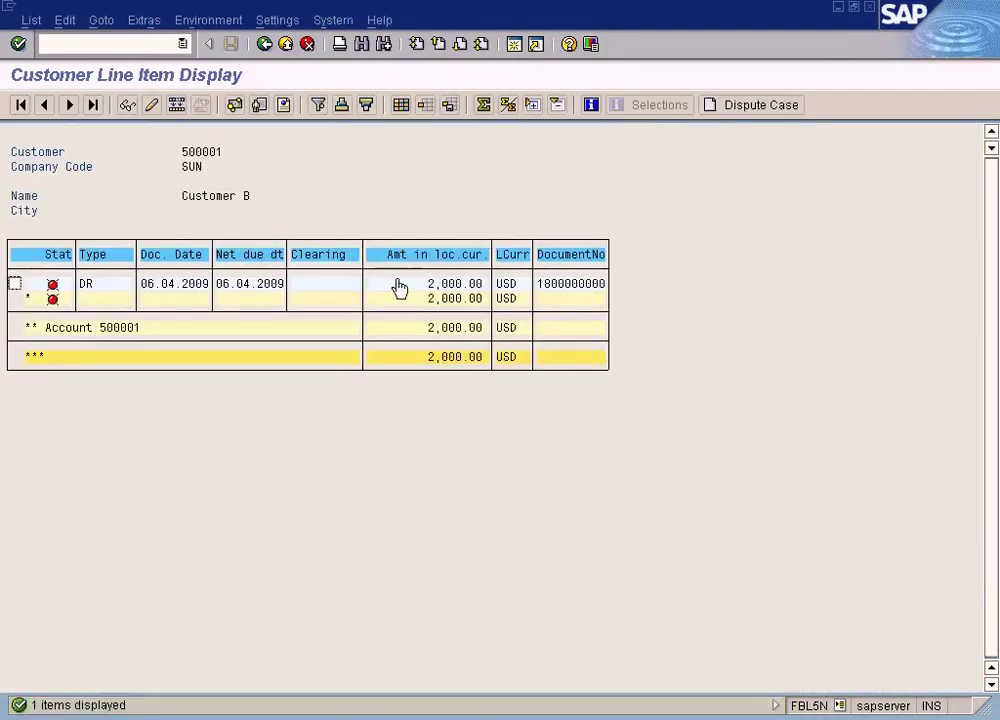
click(433, 284)
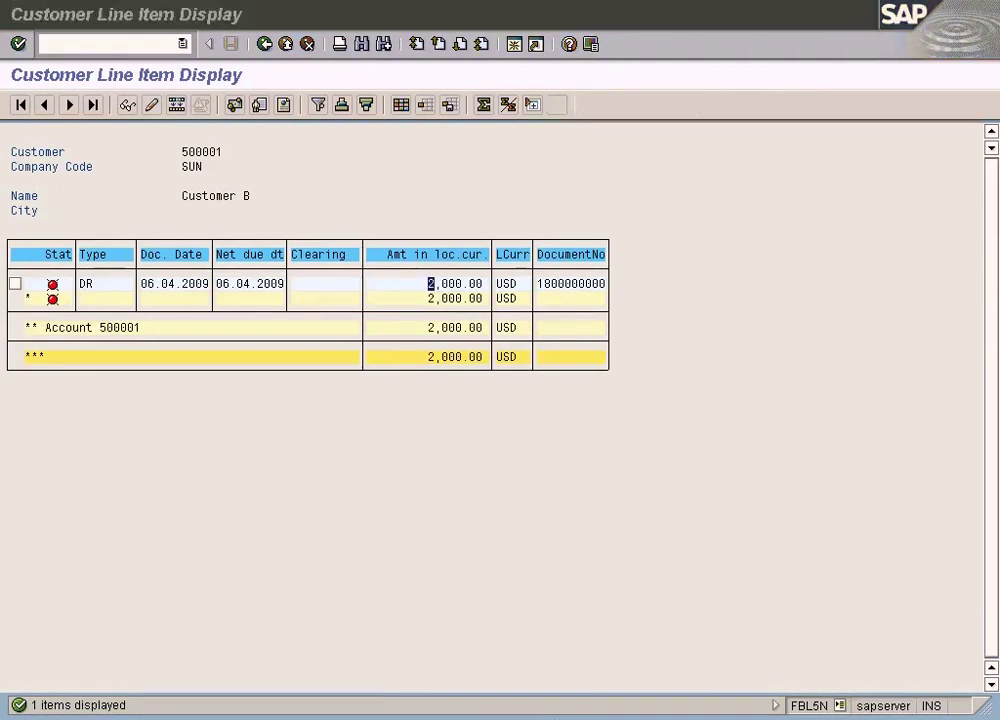
Glance at the Word training document, then return to the customer line item list
key(alt+Tab)
scroll(408, 401, up, 2)
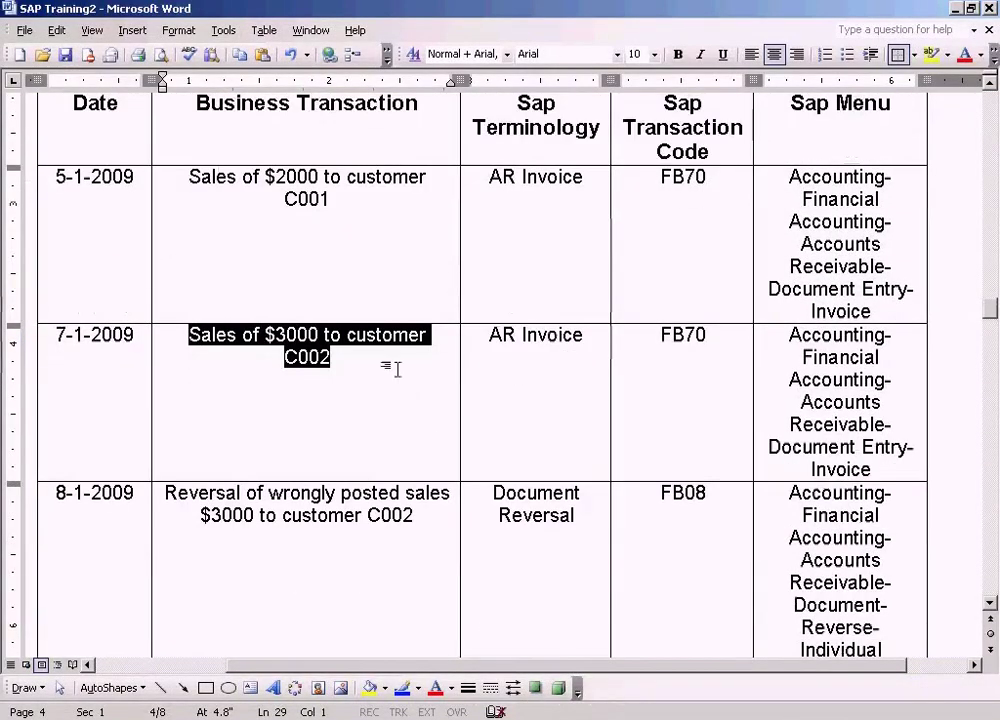
click(307, 179)
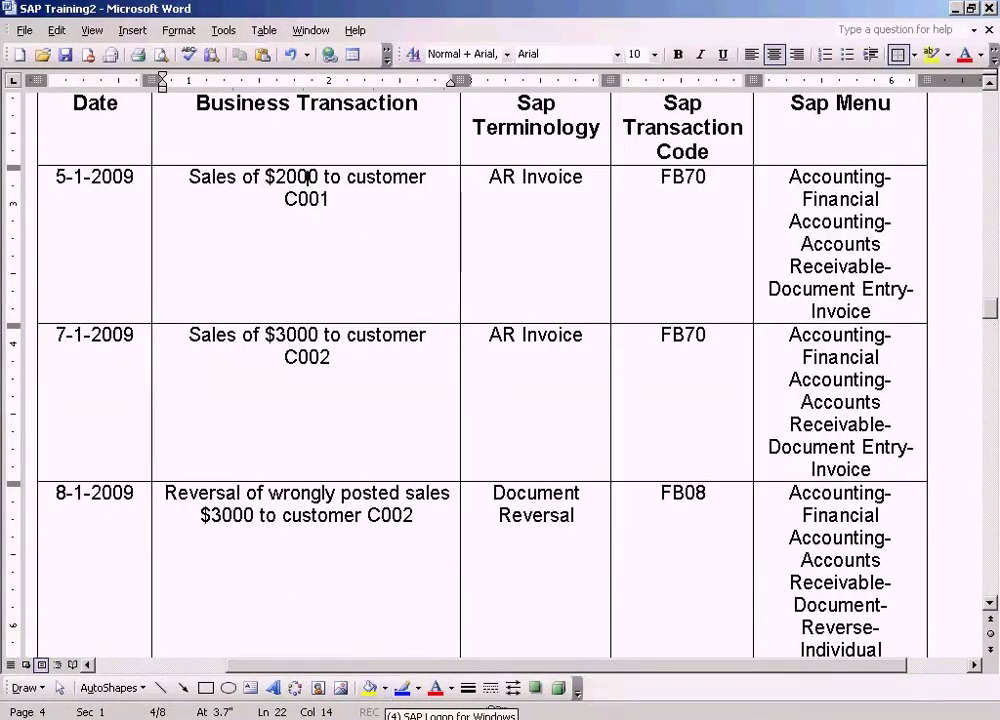
click(385, 716)
click(386, 655)
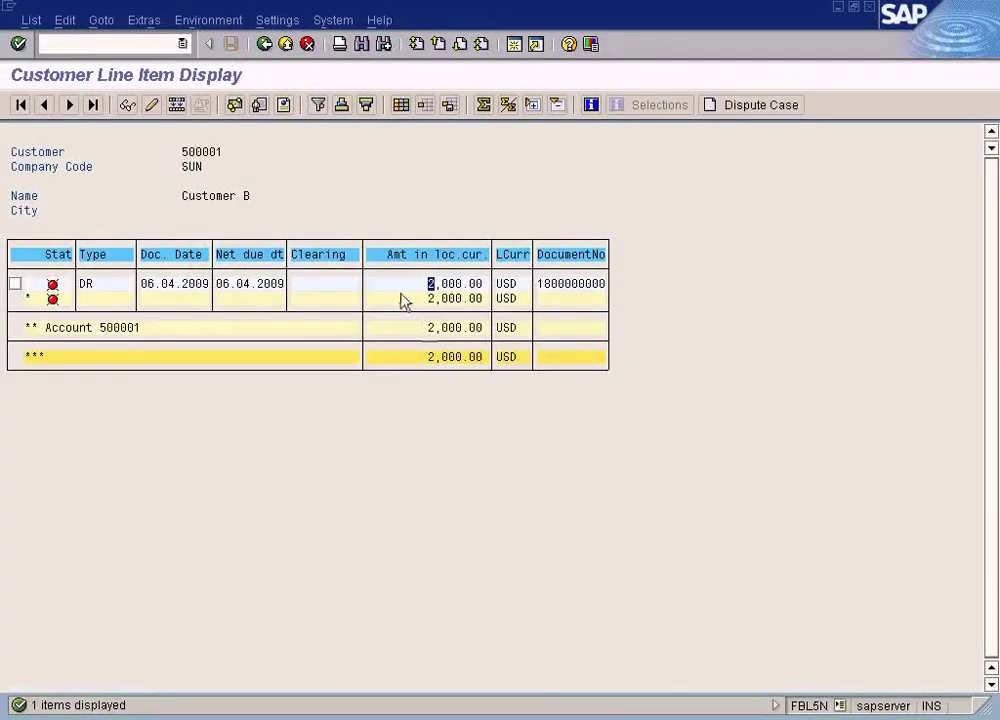
click(331, 284)
Inspect the 2,000.00 amount, go back twice to SAP Easy Access, and switch to Word
click(433, 286)
click(446, 285)
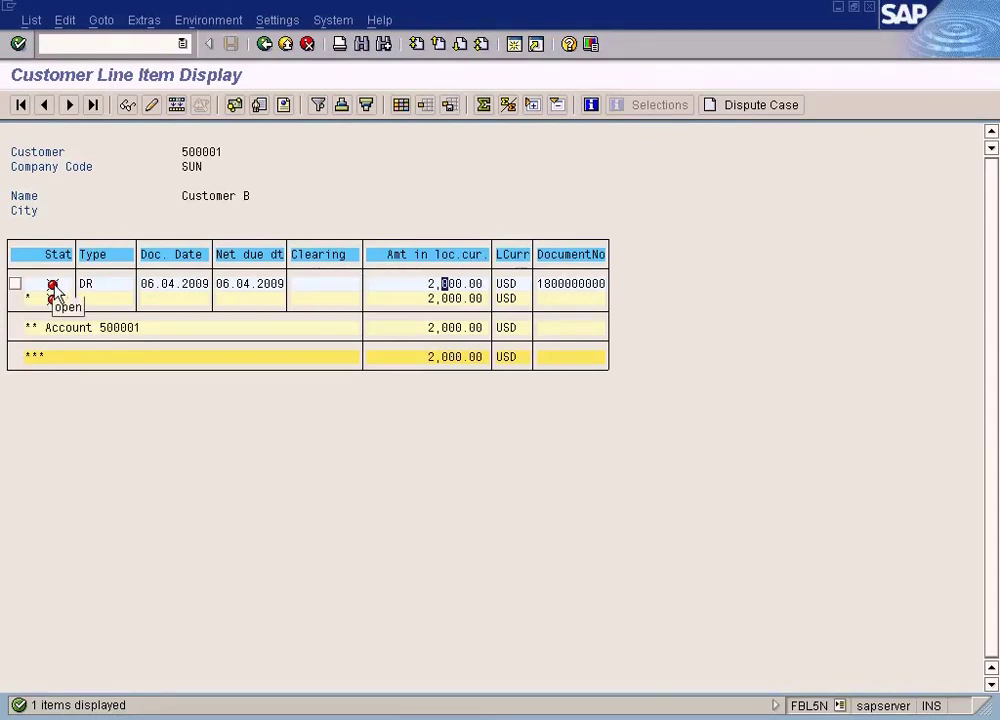
click(418, 285)
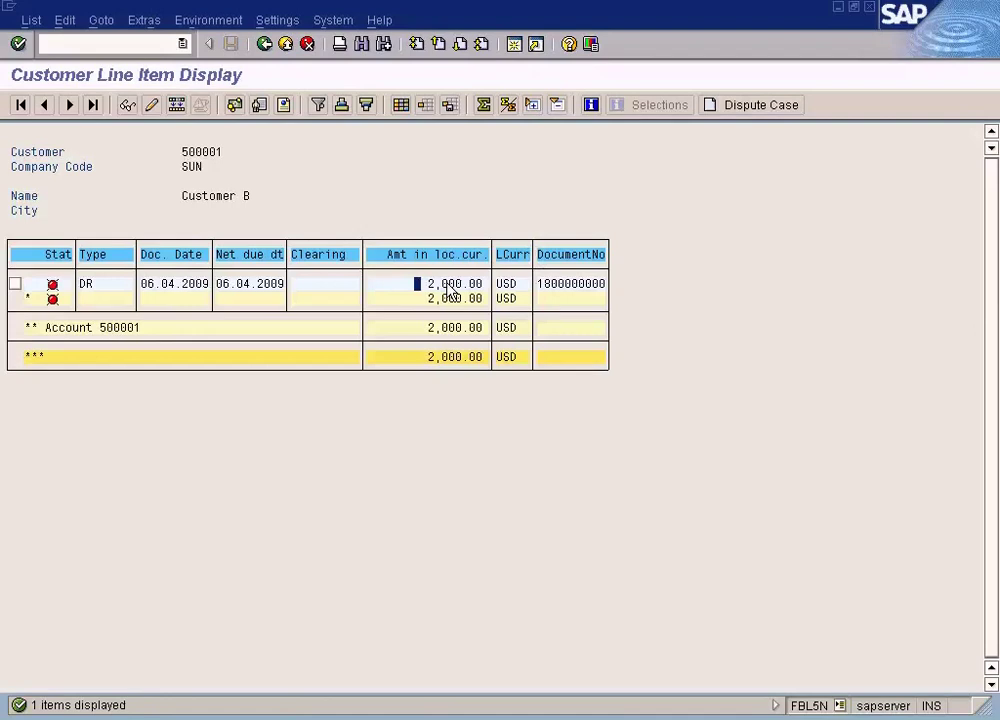
click(263, 44)
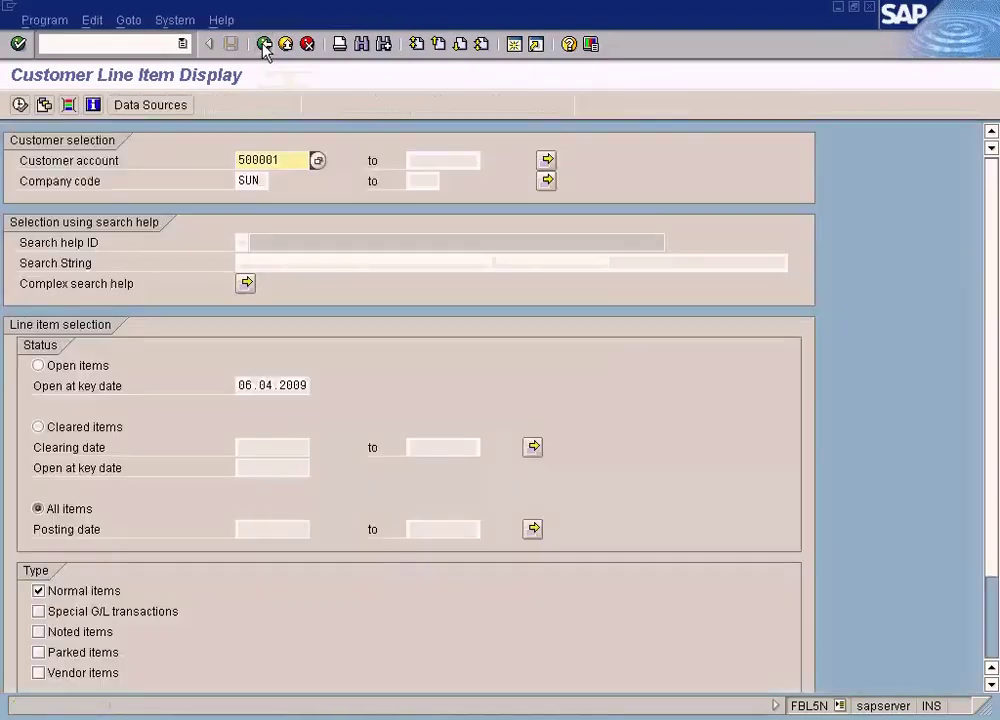
click(264, 44)
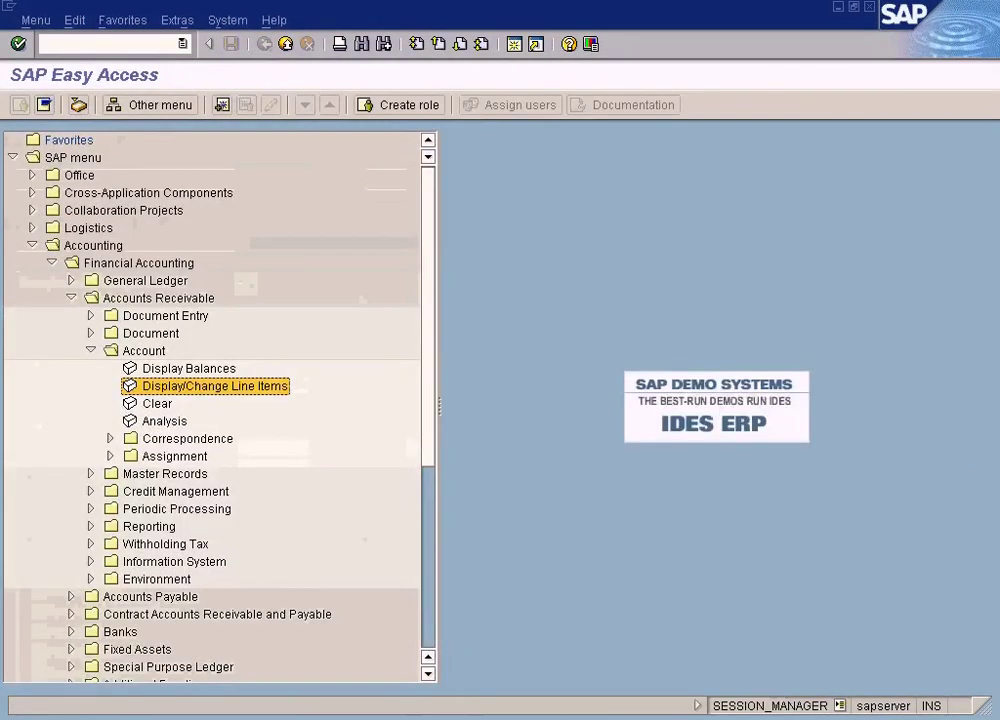
key(alt+Tab)
In FB70, select Customer C, set invoice date 06.04.2009 and amount 3000
click(390, 714)
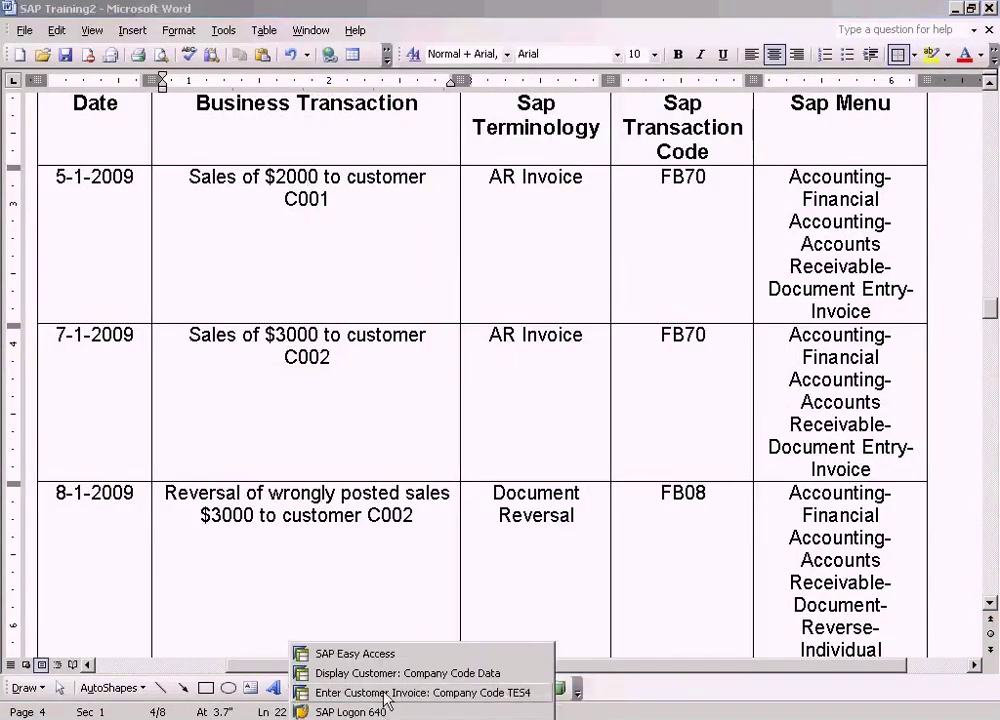
click(387, 695)
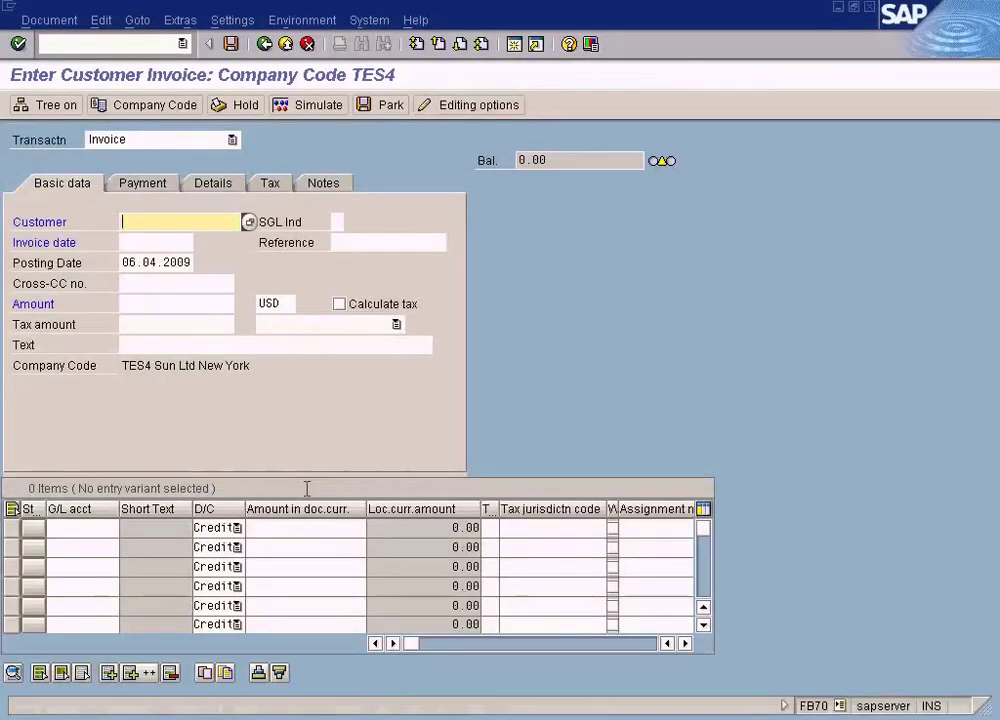
click(249, 221)
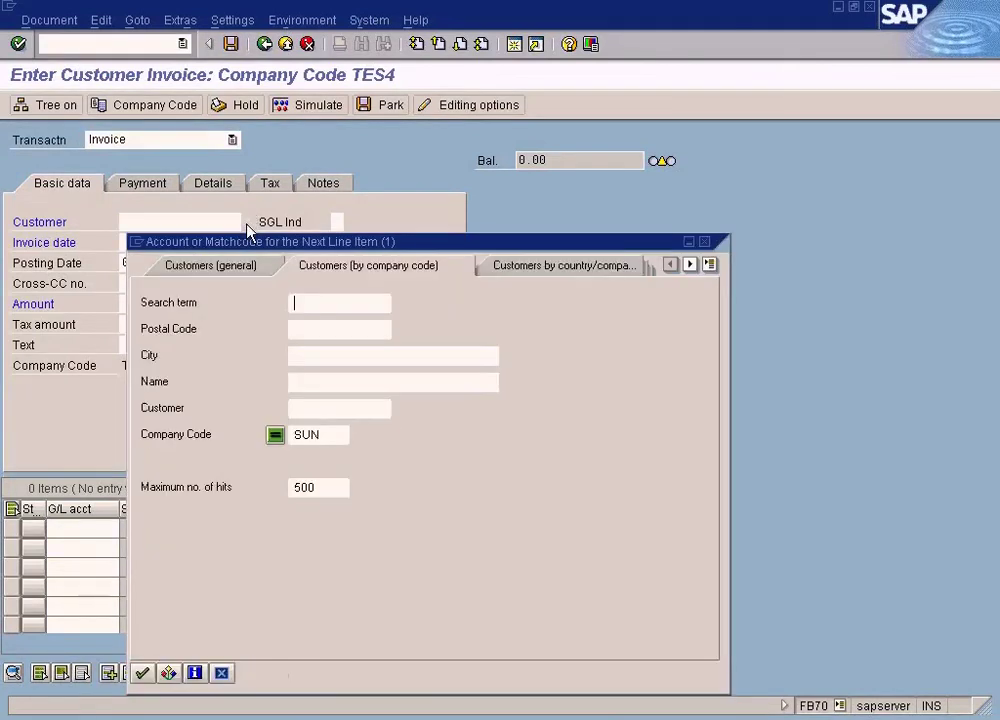
click(143, 671)
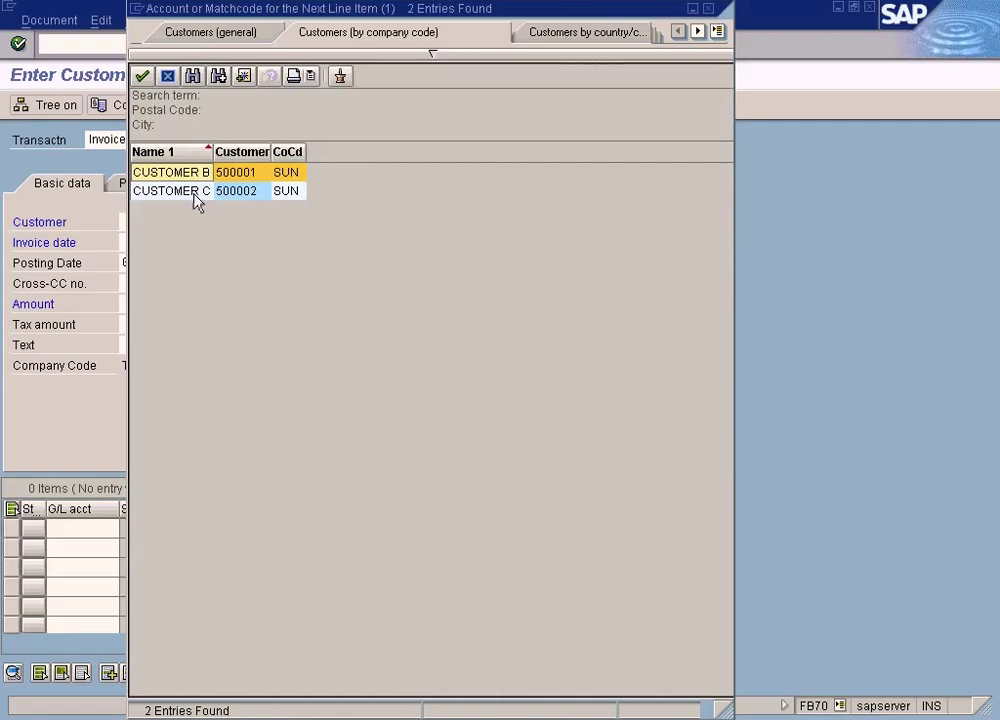
double_click(194, 194)
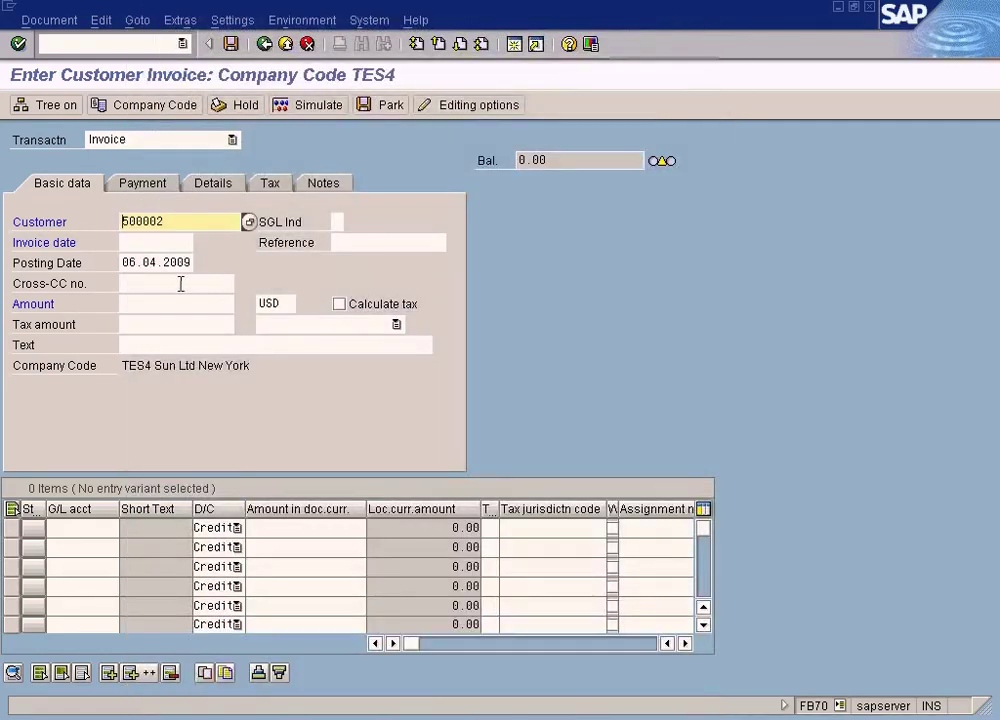
click(142, 241)
key(F4)
key(Return)
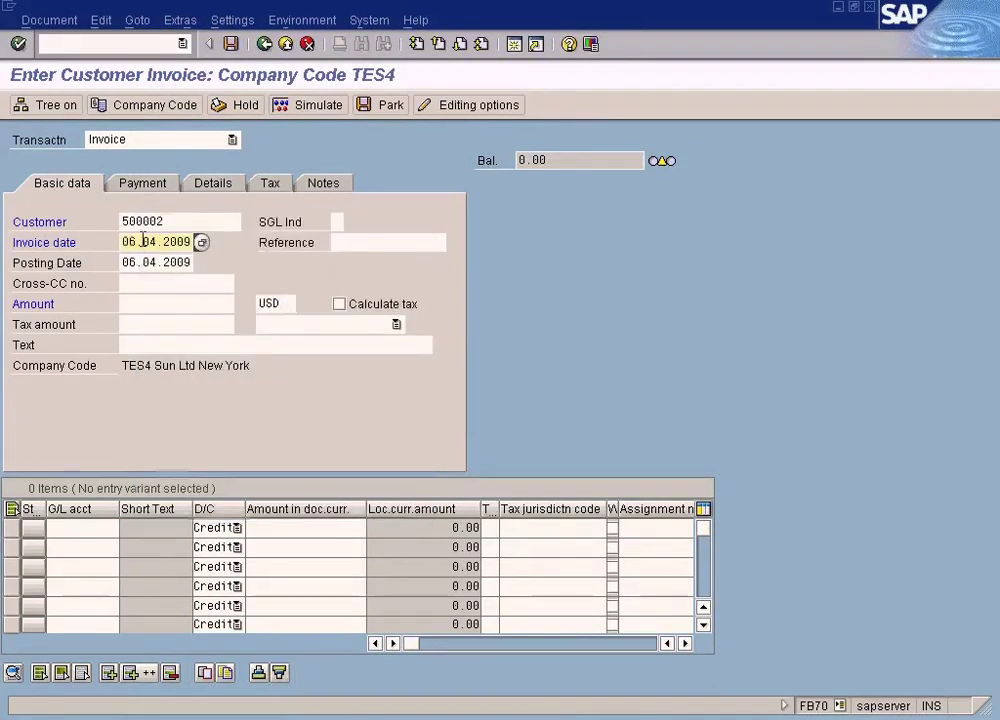
click(130, 306)
text(30)
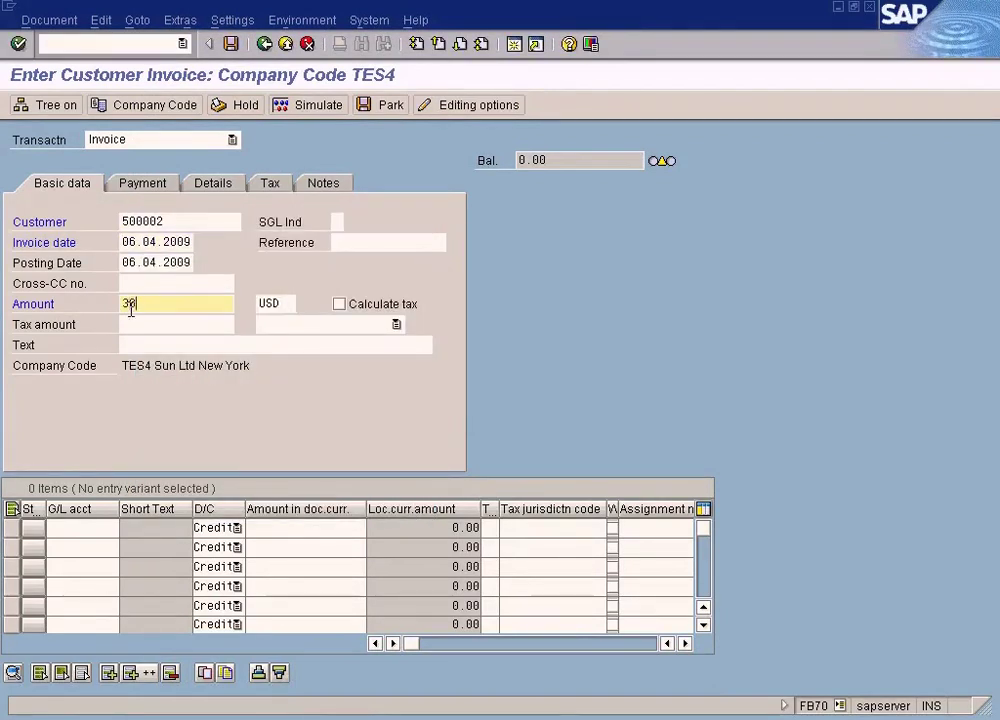
text(00)
Add a G/L 500000 Sales - Laptop line of 3000 and simulate; customer isn't defined in TES4
click(112, 528)
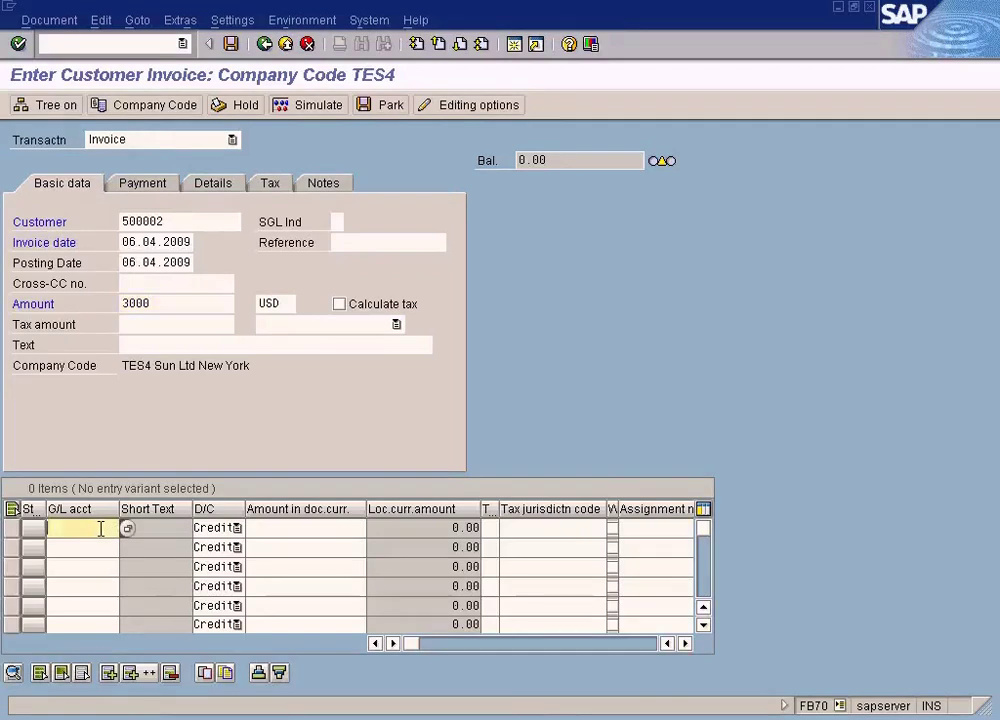
click(127, 529)
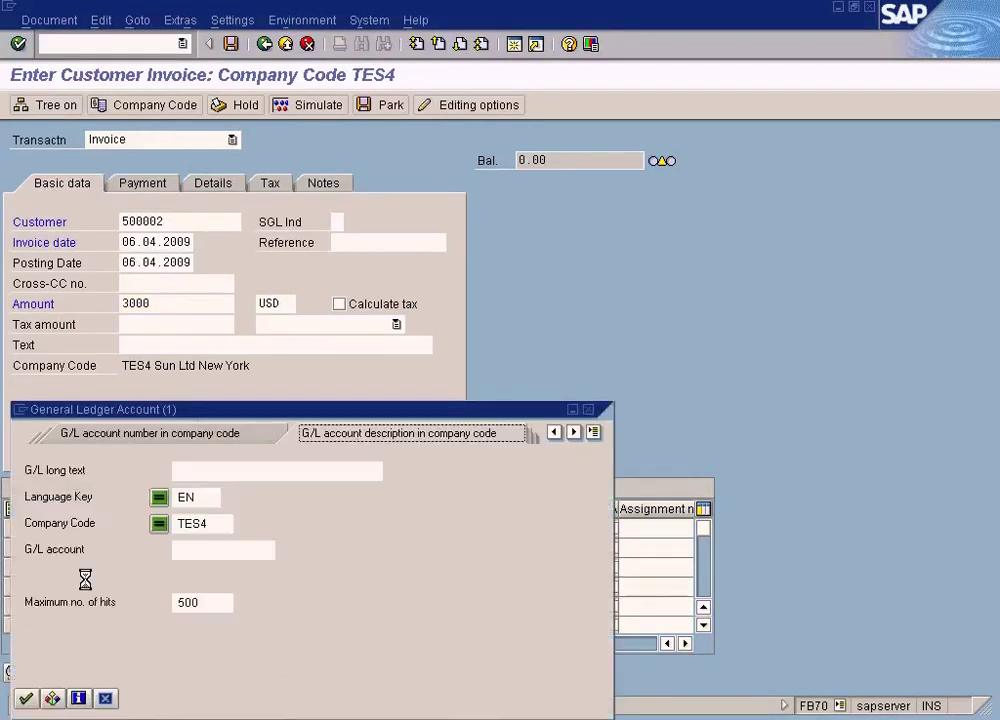
click(25, 698)
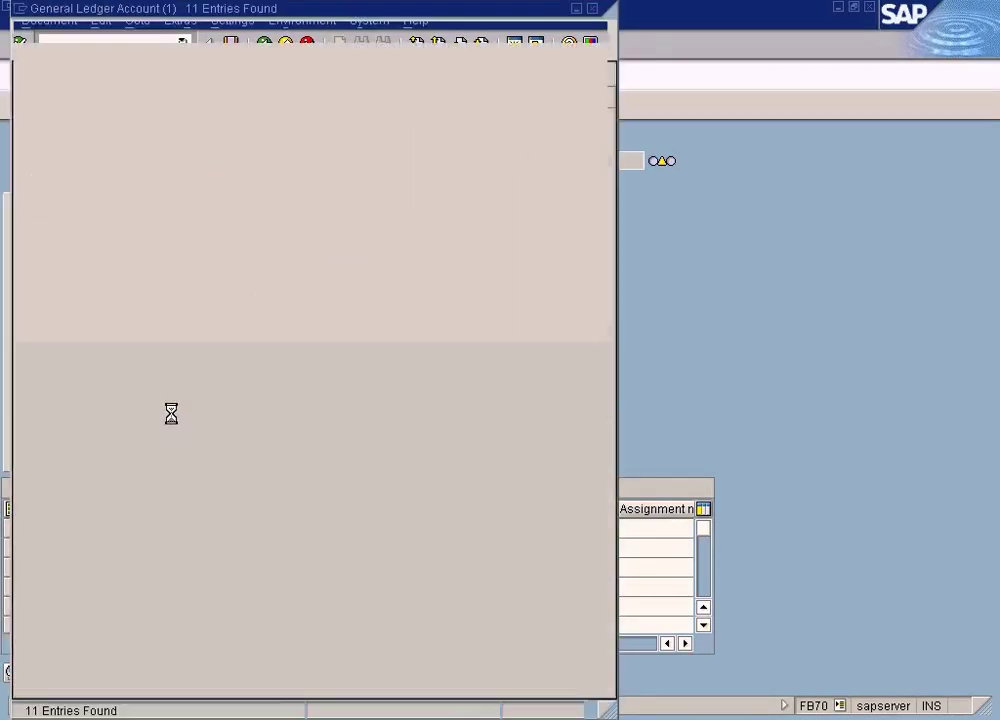
double_click(196, 268)
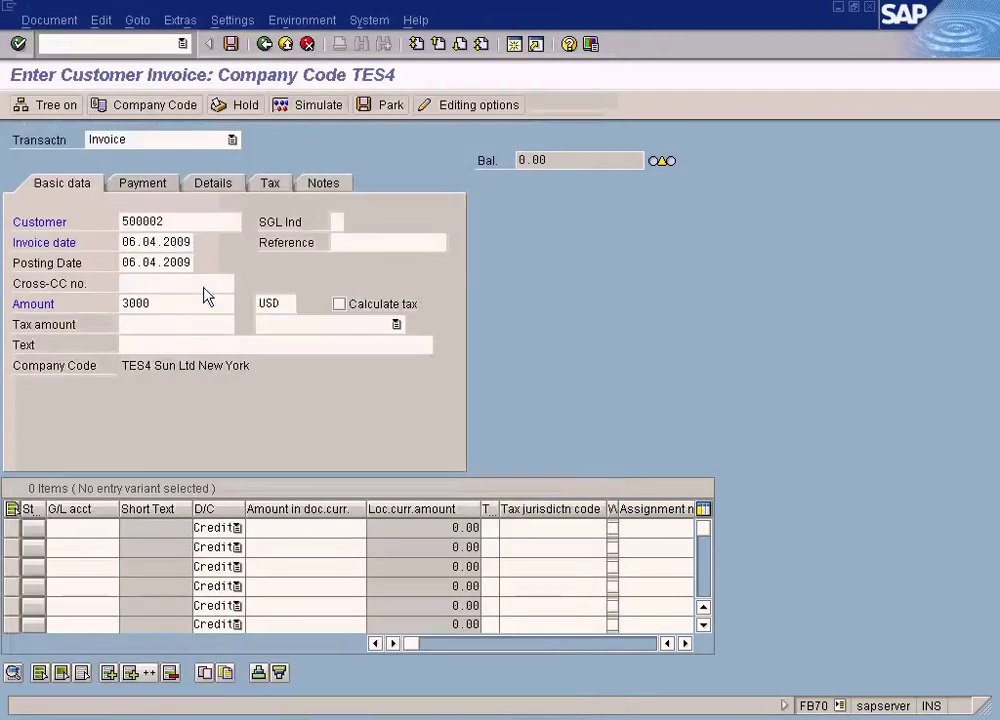
click(282, 530)
text(3000)
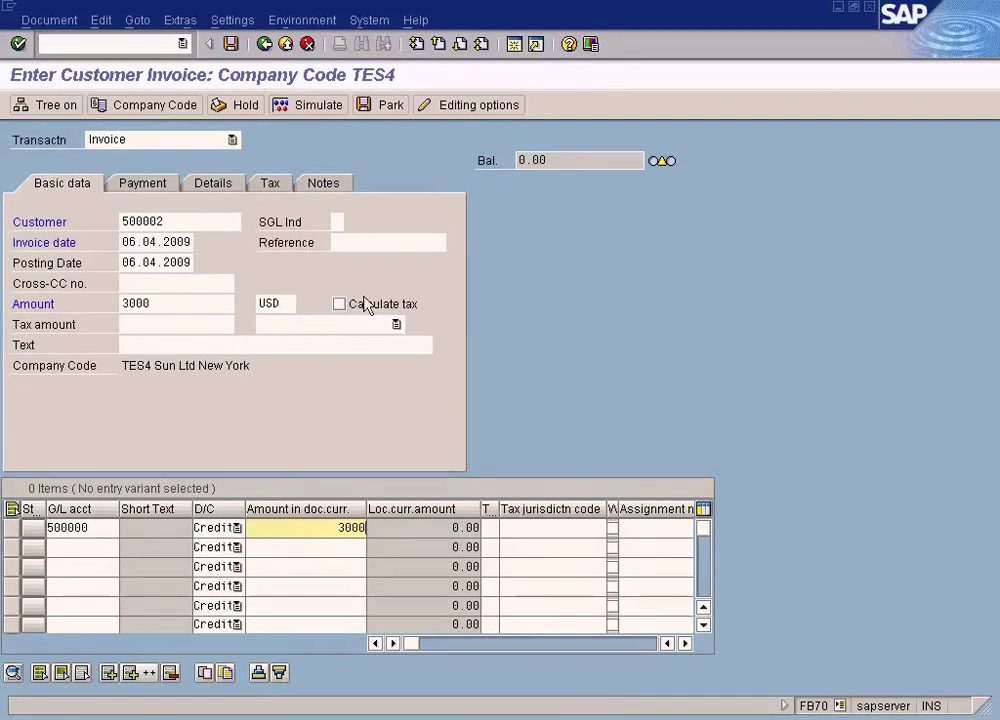
click(311, 108)
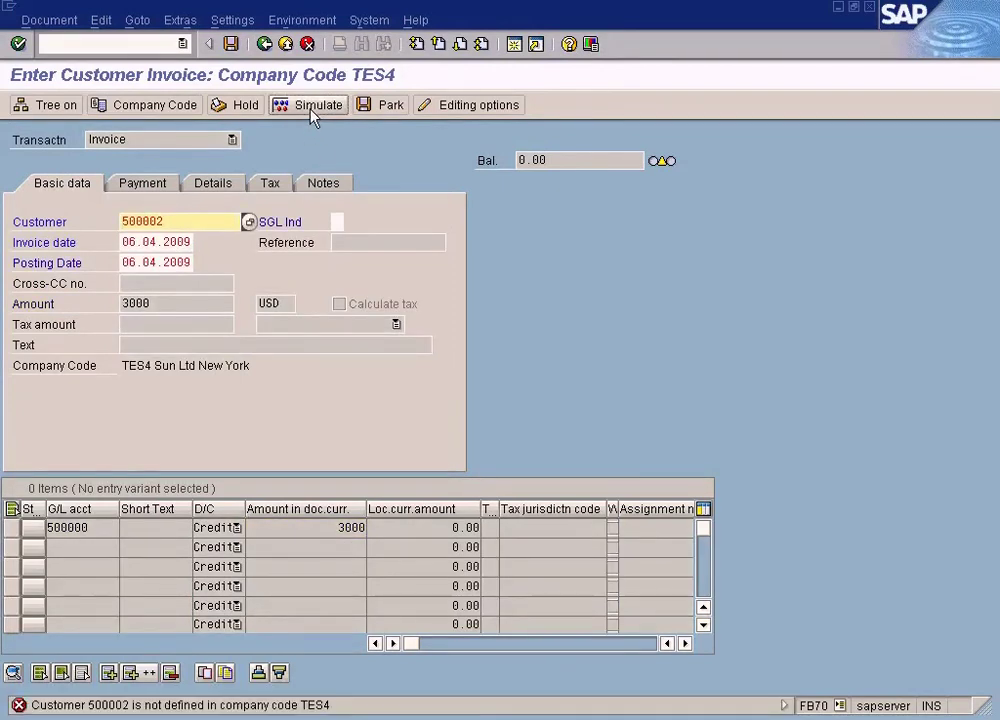
Change the company code from TES4 to SUN and select Customer C via F4
click(101, 20)
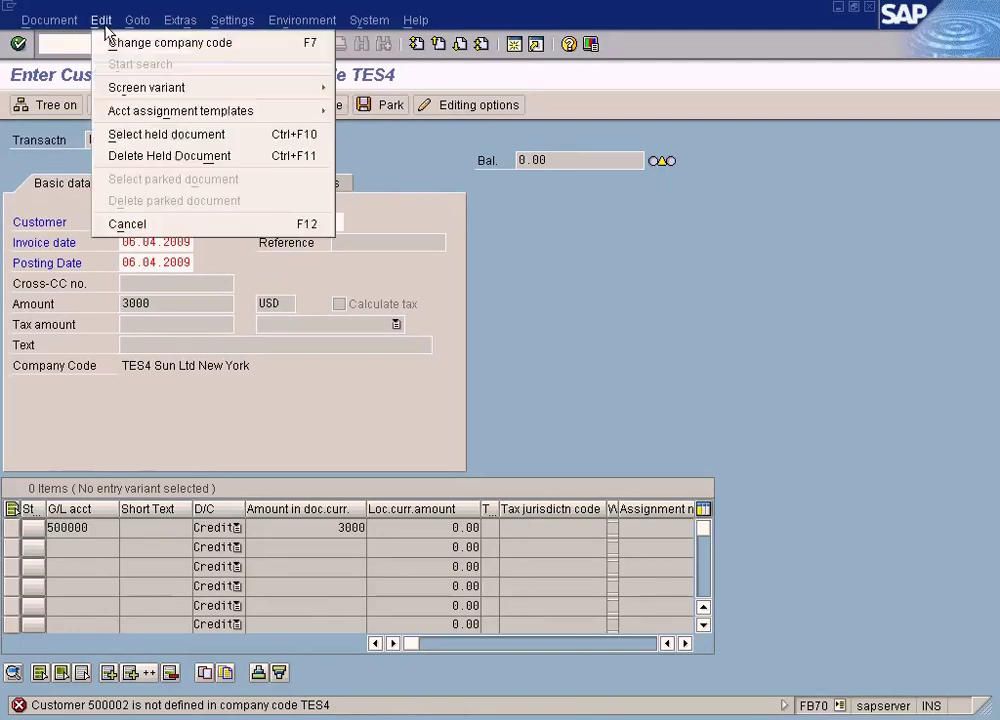
click(114, 46)
key(Delete)
key(Delete)
key(Delete)
key(Delete)
text(sun)
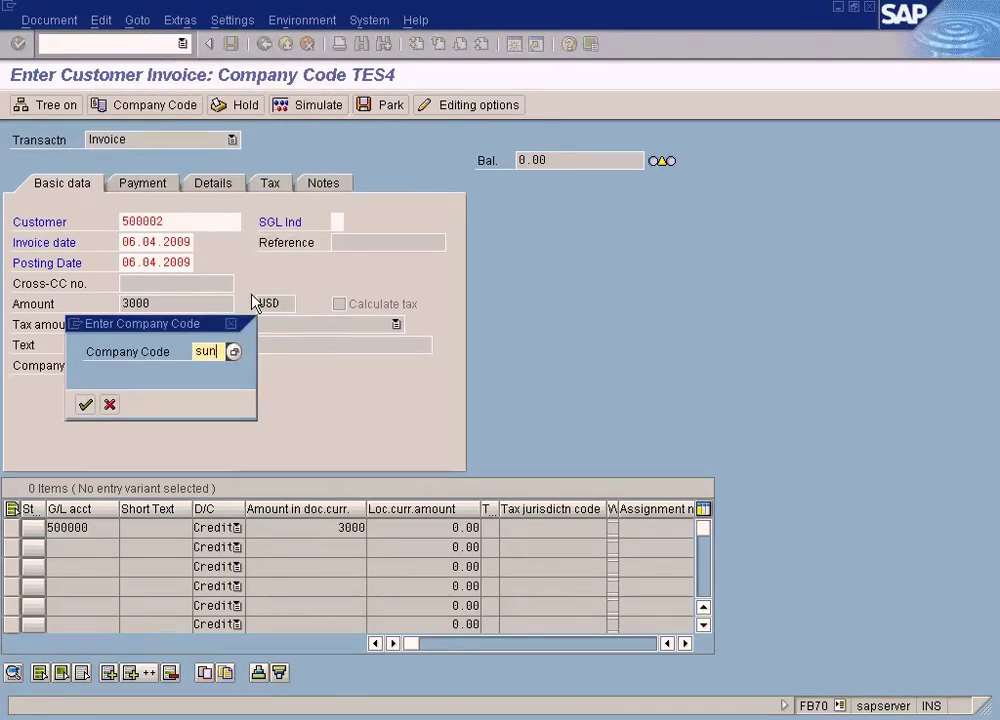
key(Return)
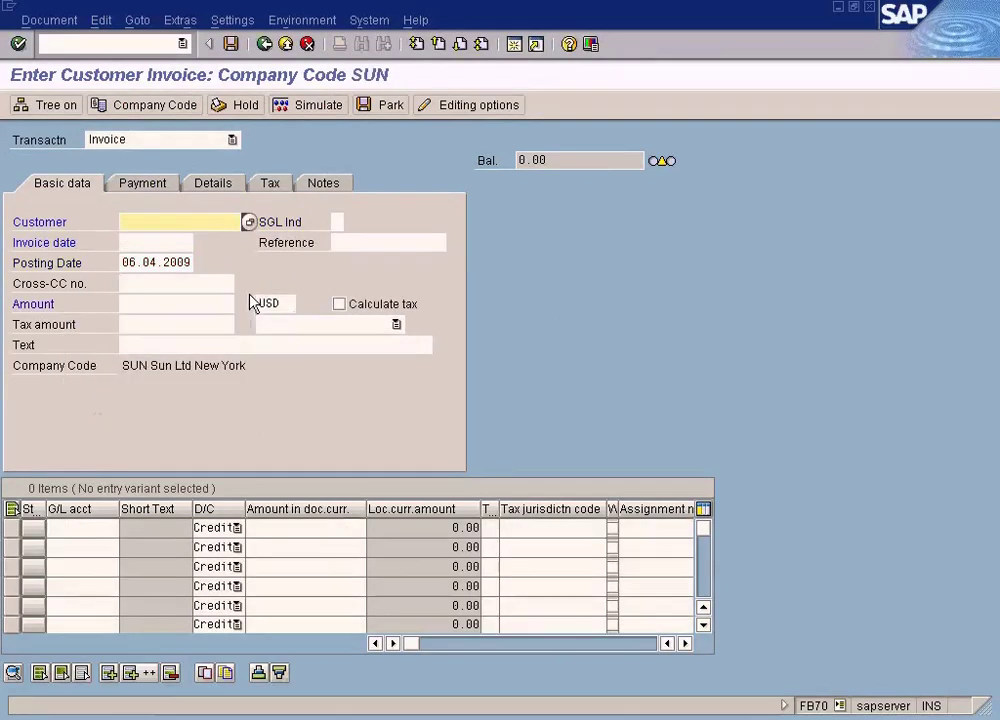
click(249, 222)
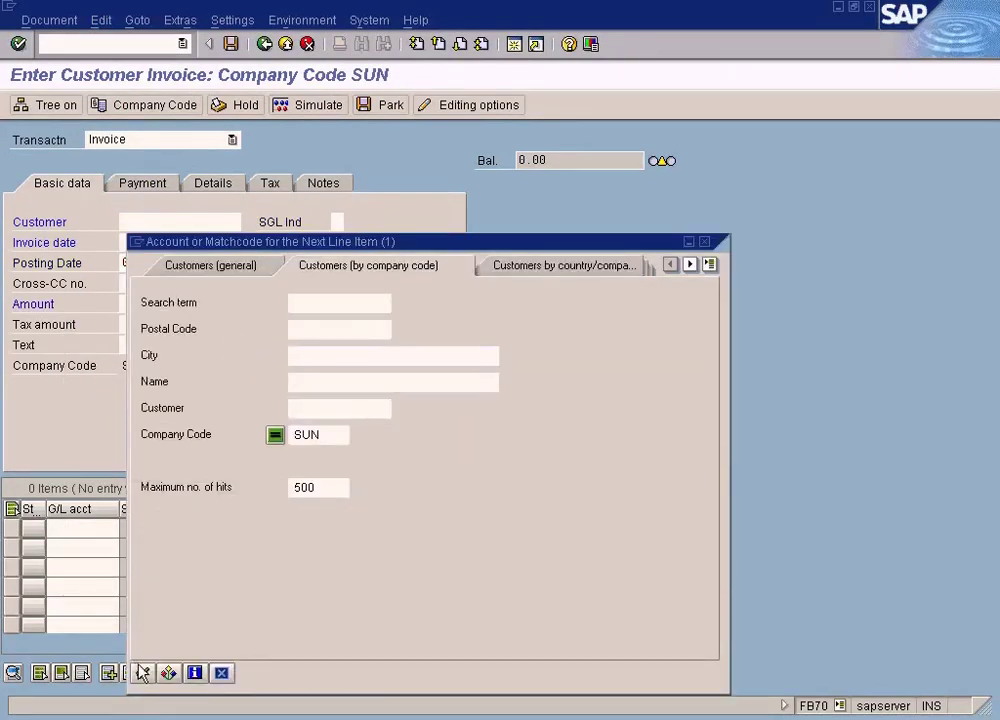
key(Return)
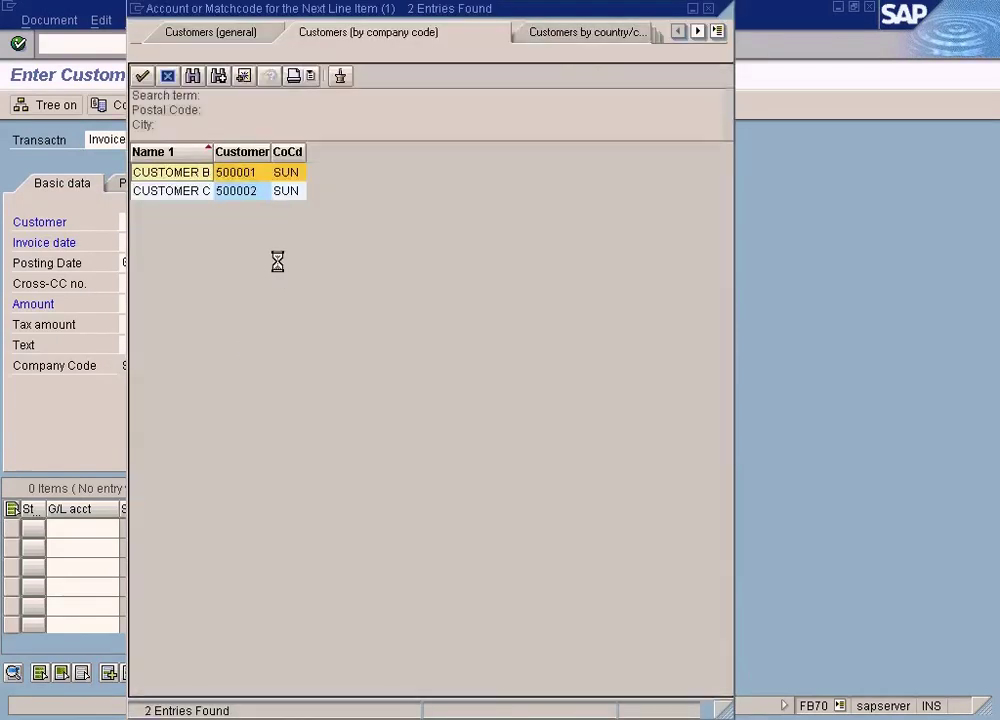
double_click(254, 192)
Set invoice date 06.04.2009 and invoice amount 3000
click(161, 243)
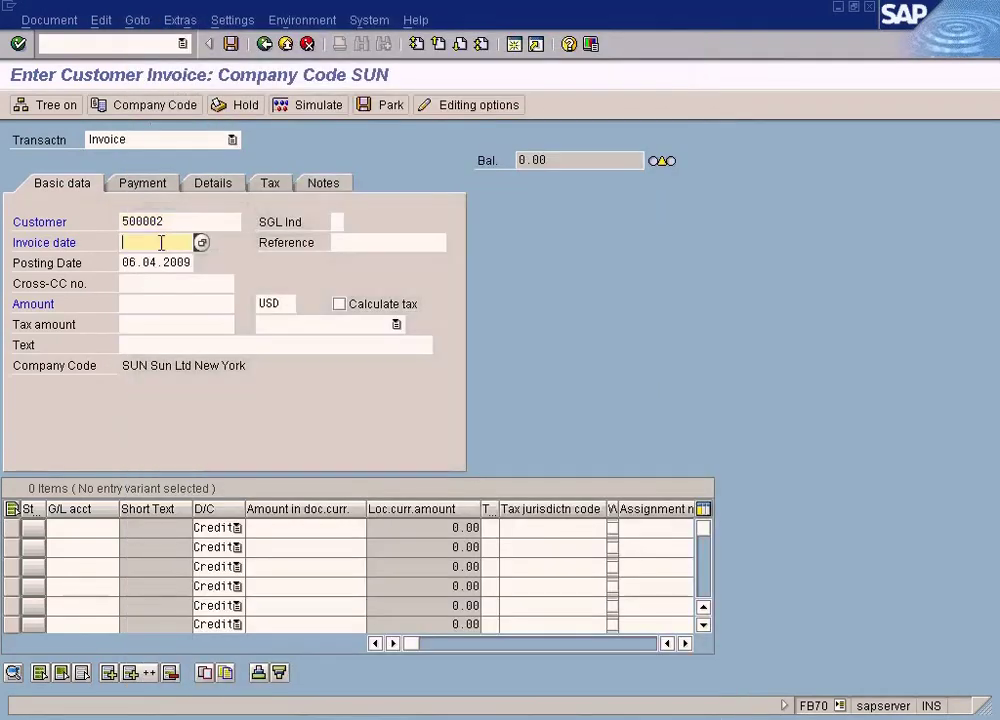
key(F4)
key(Return)
click(160, 306)
text(3000)
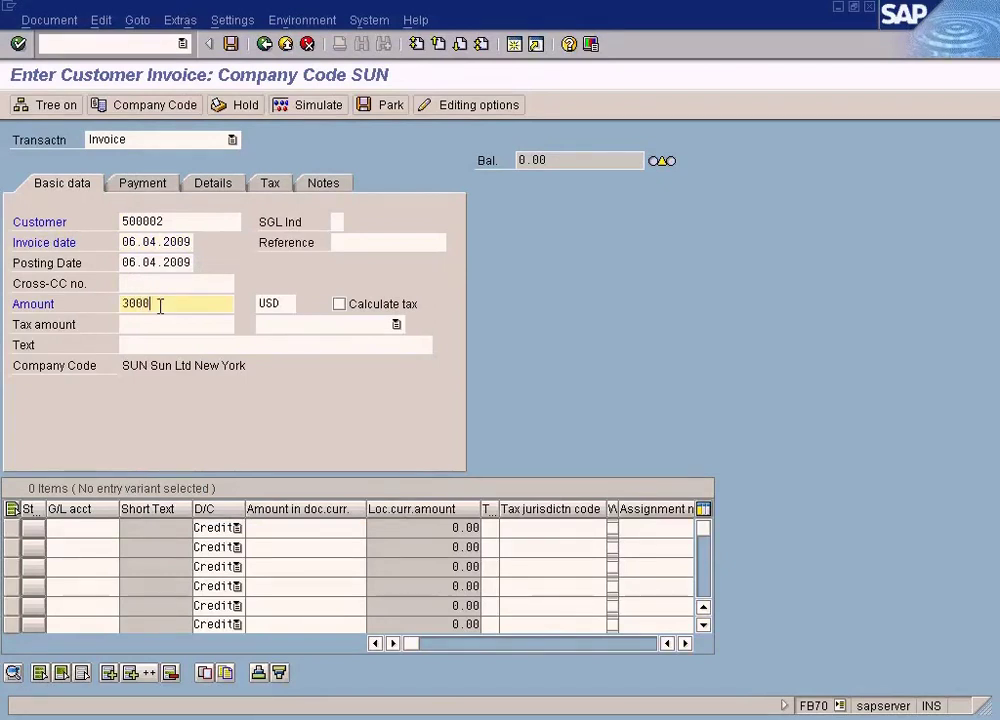
click(90, 538)
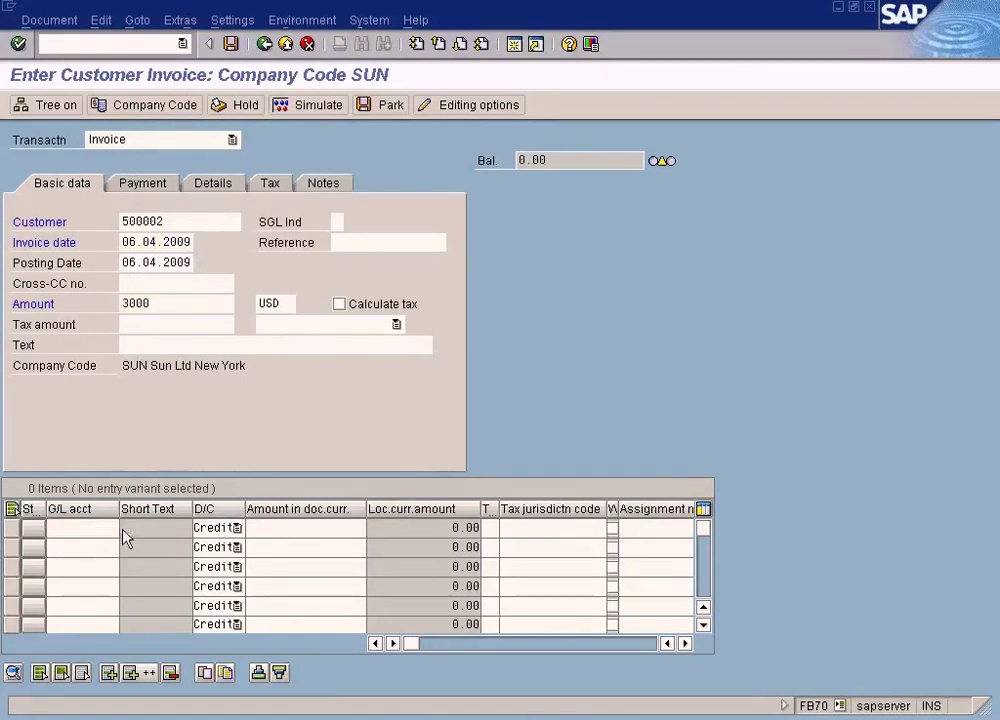
click(122, 537)
click(25, 698)
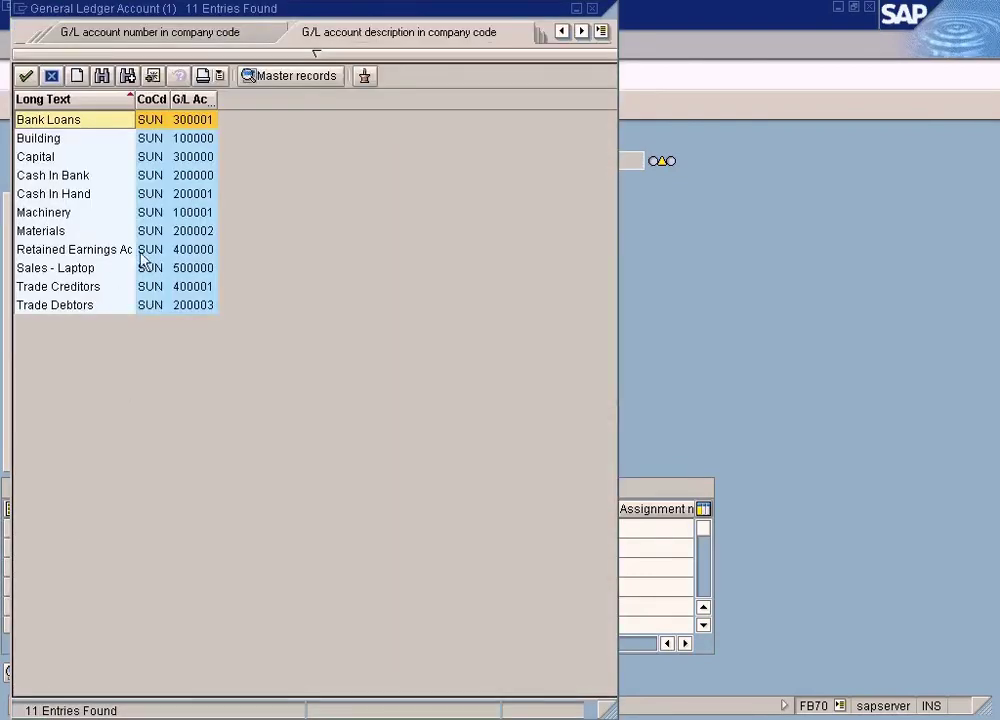
double_click(183, 269)
click(270, 527)
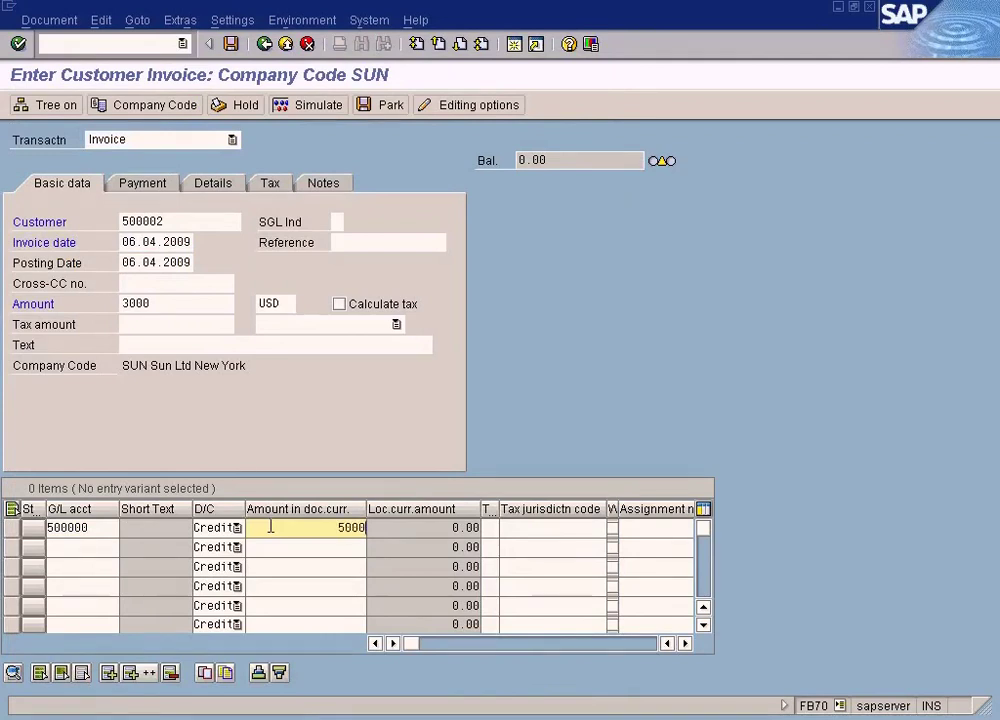
key(BackSpace)
key(BackSpace)
key(BackSpace)
key(BackSpace)
click(312, 108)
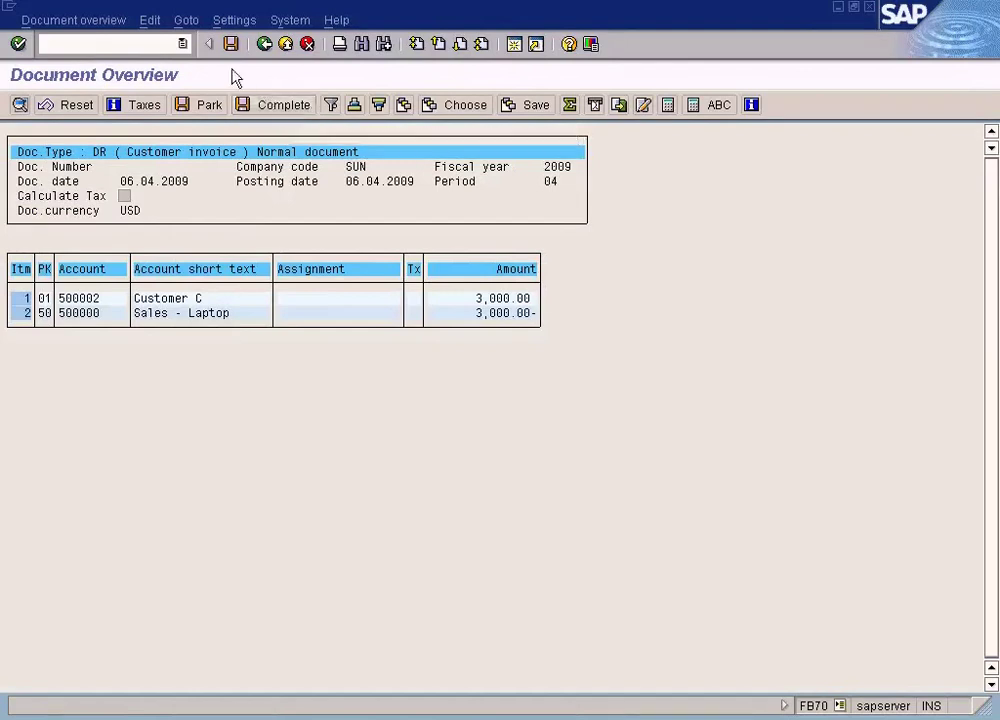
click(231, 45)
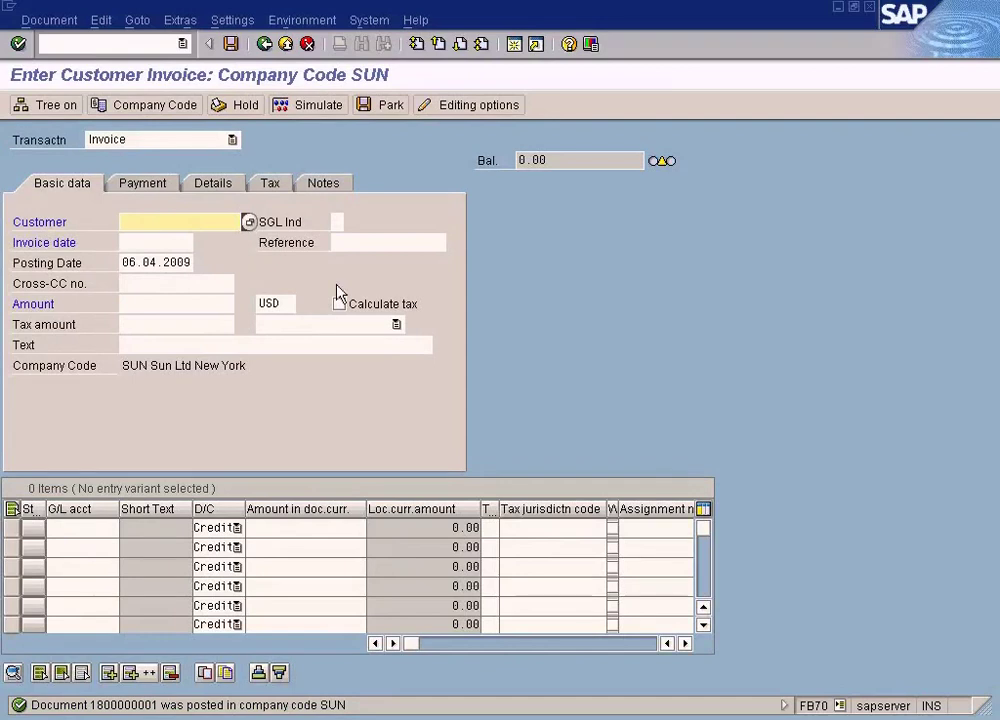
Exit the customer display to Easy Access and launch Display/Change Line Items from Accounts Receivable > Account
click(390, 715)
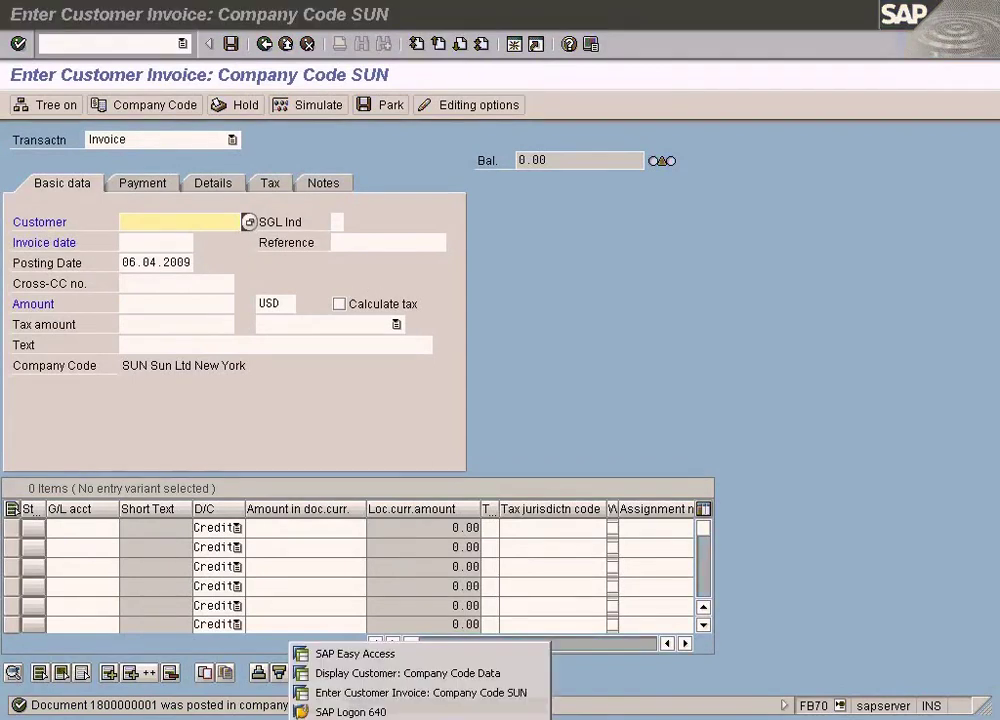
click(388, 673)
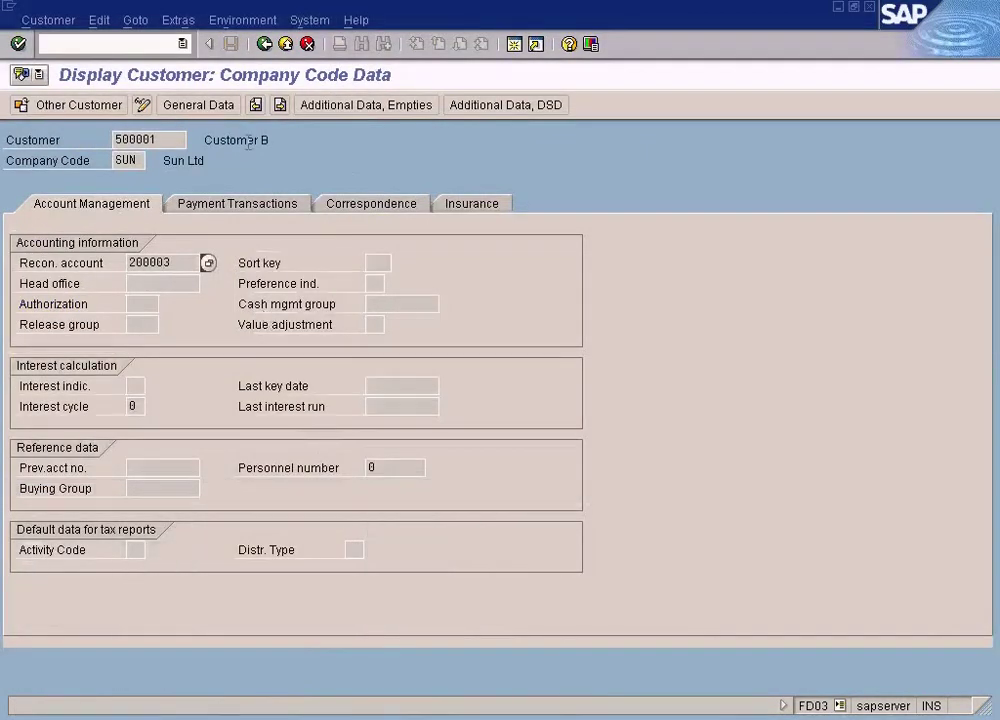
click(286, 45)
click(33, 246)
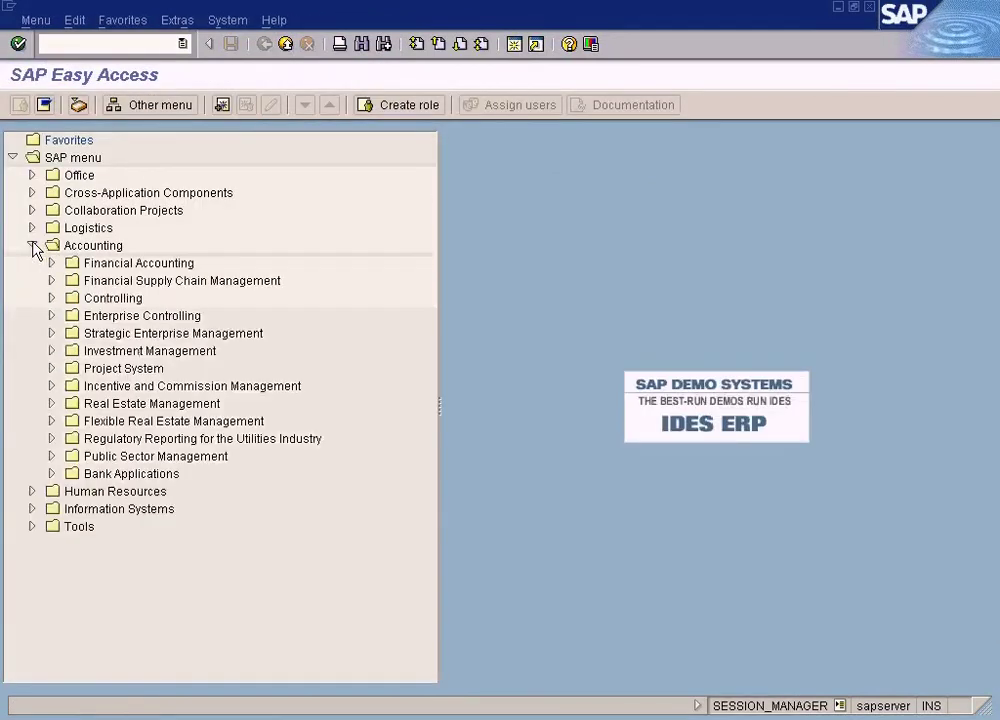
click(52, 264)
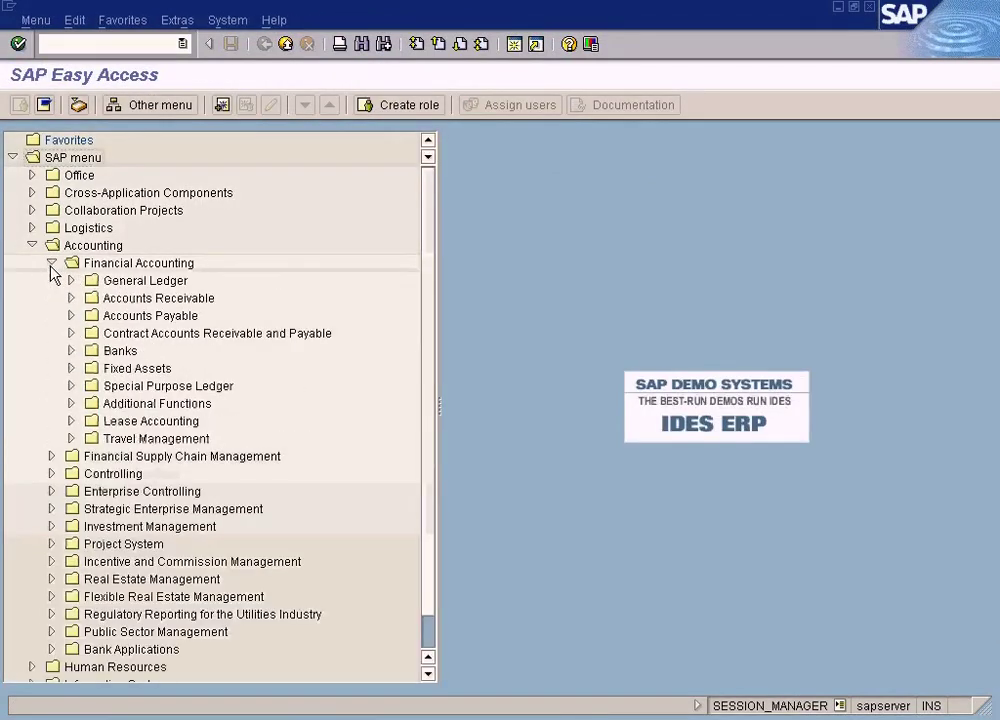
click(71, 299)
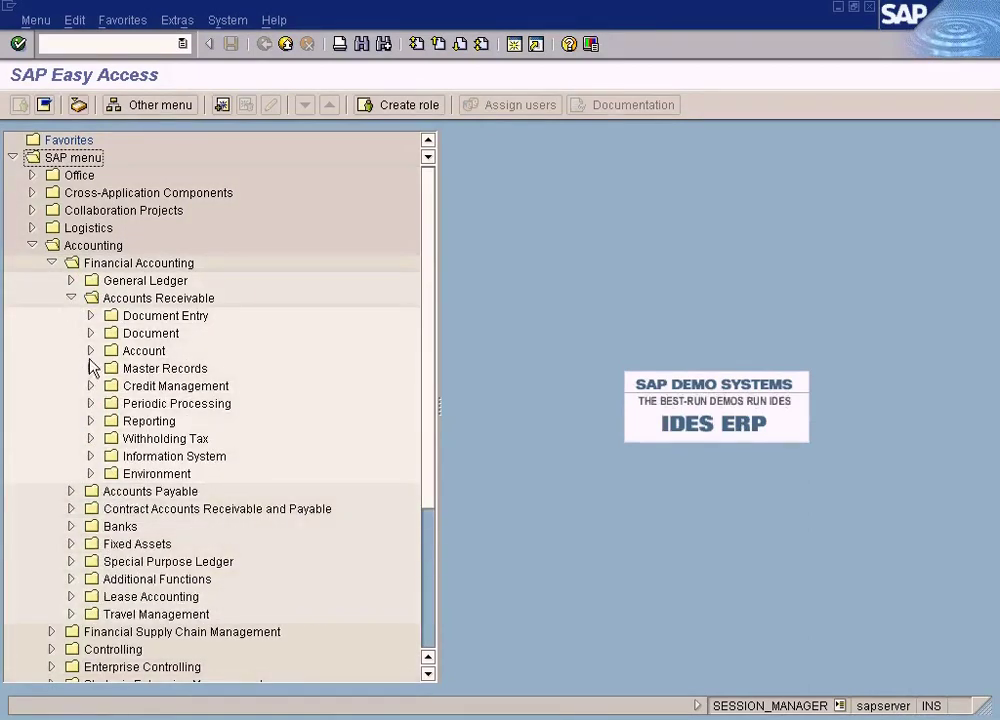
click(90, 351)
double_click(212, 386)
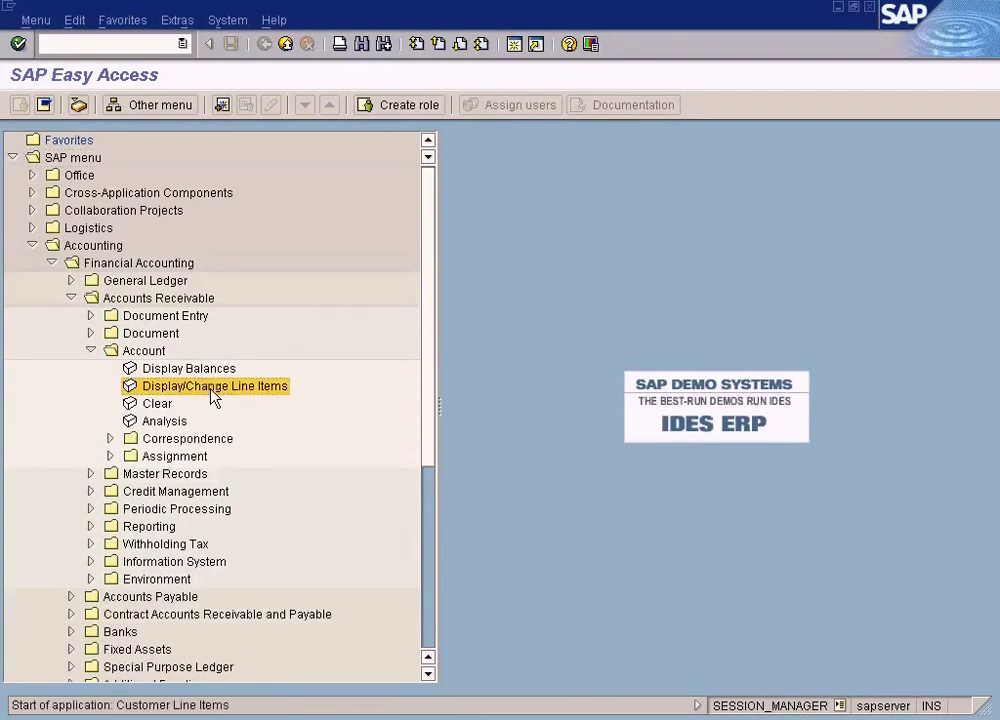
click(298, 161)
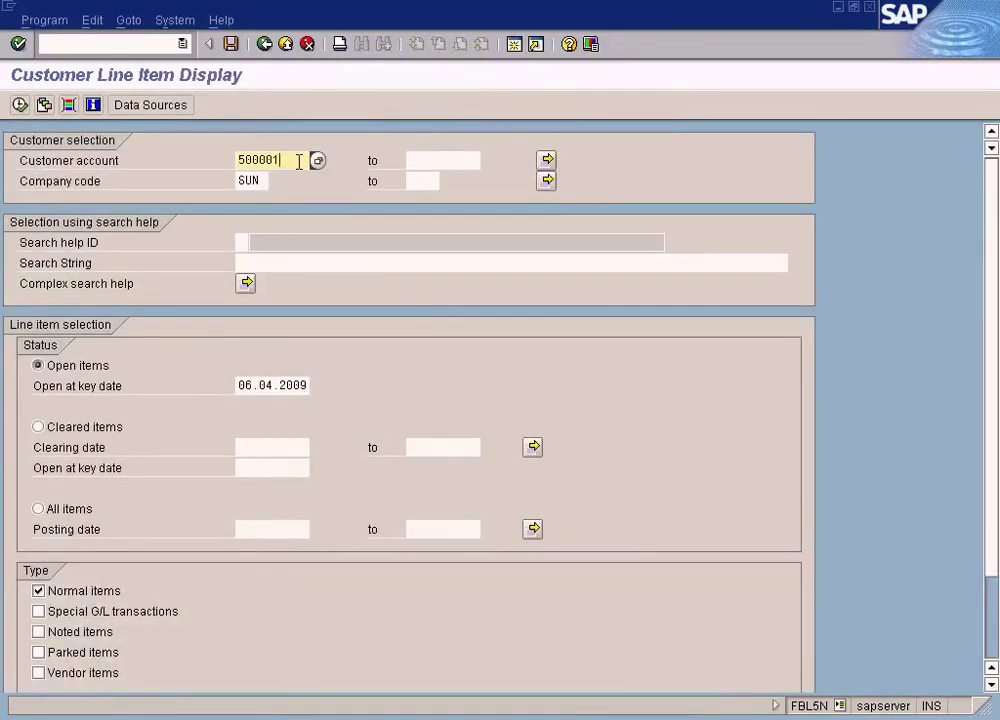
click(40, 509)
click(19, 104)
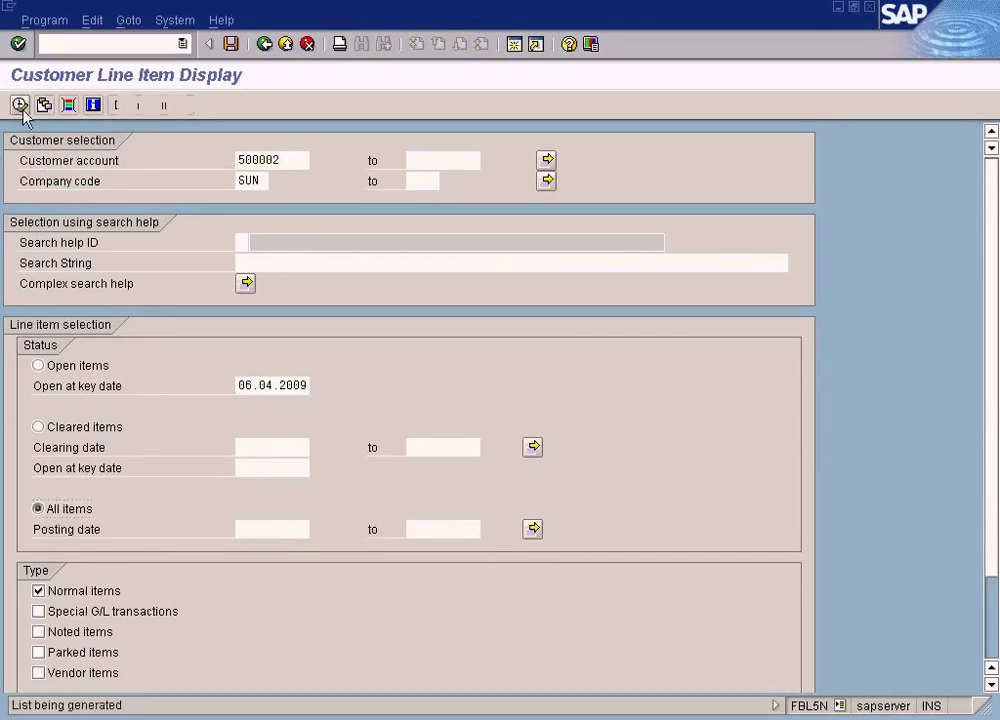
click(433, 289)
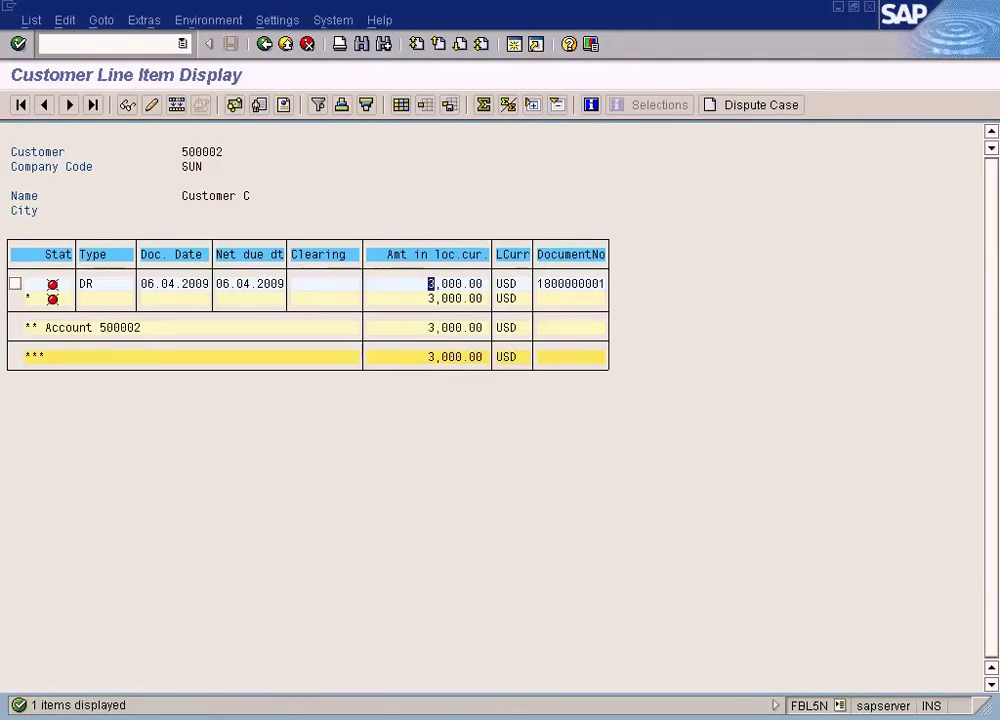
key(alt+Tab)
click(331, 516)
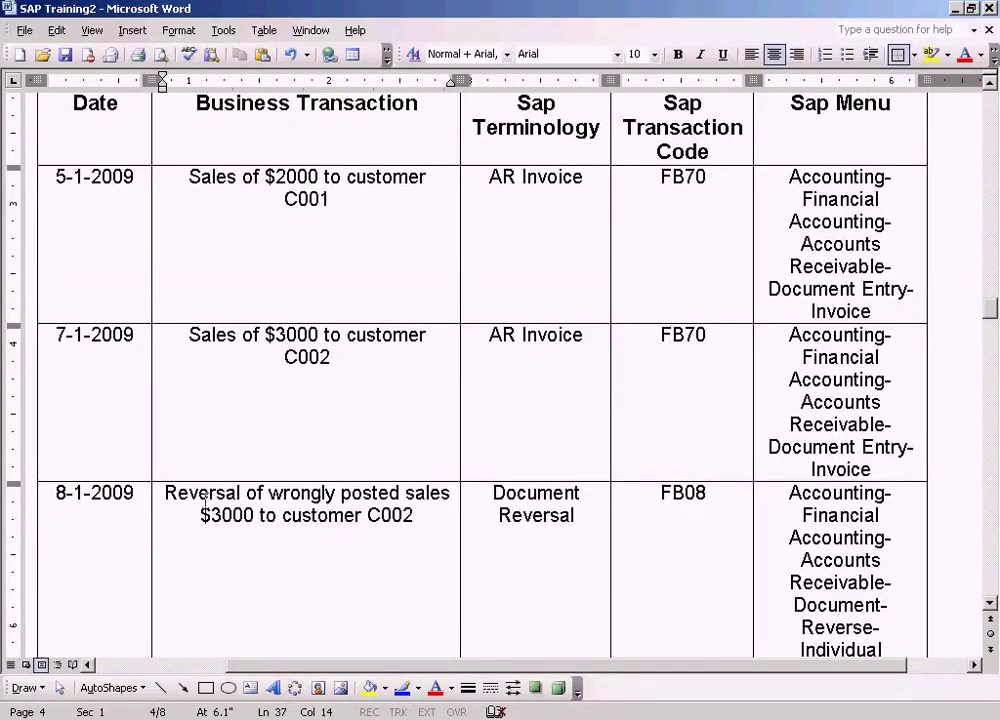
Review Word's 8-1-2009 FB08 reversal row for the $3000 C002 sale, then return to Enter Customer Invoice
drag(168, 494, 404, 517)
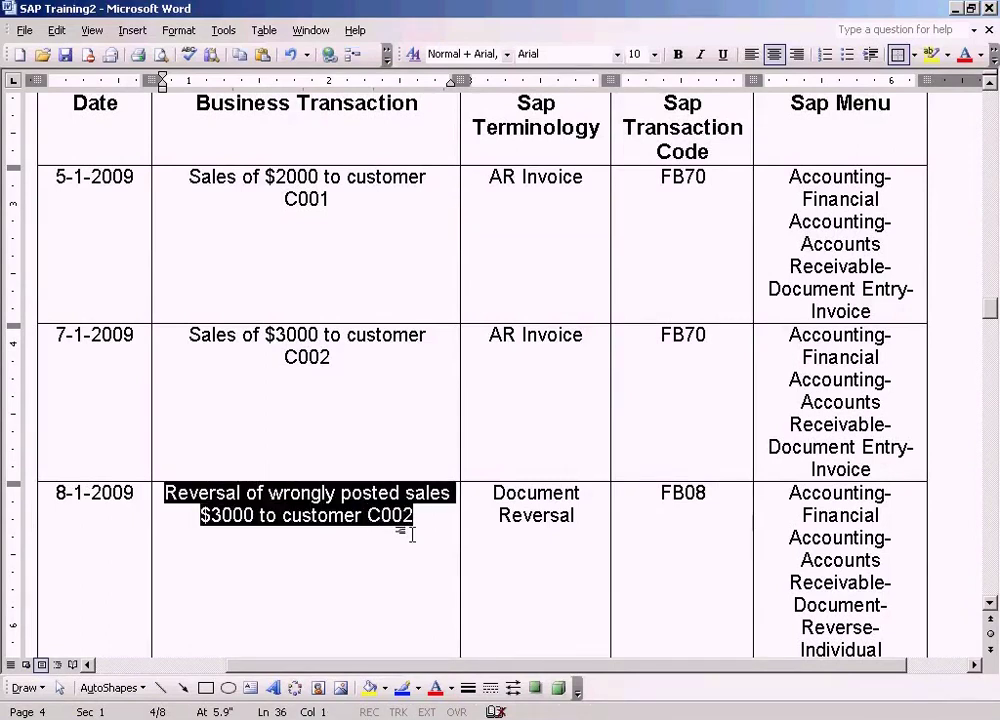
click(436, 521)
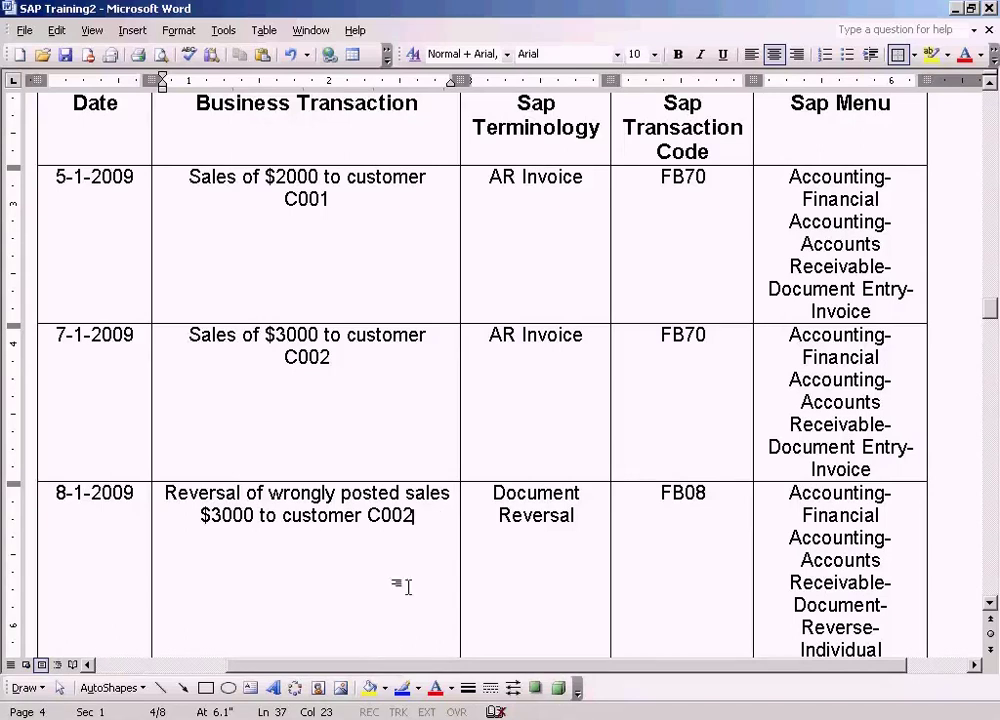
click(360, 718)
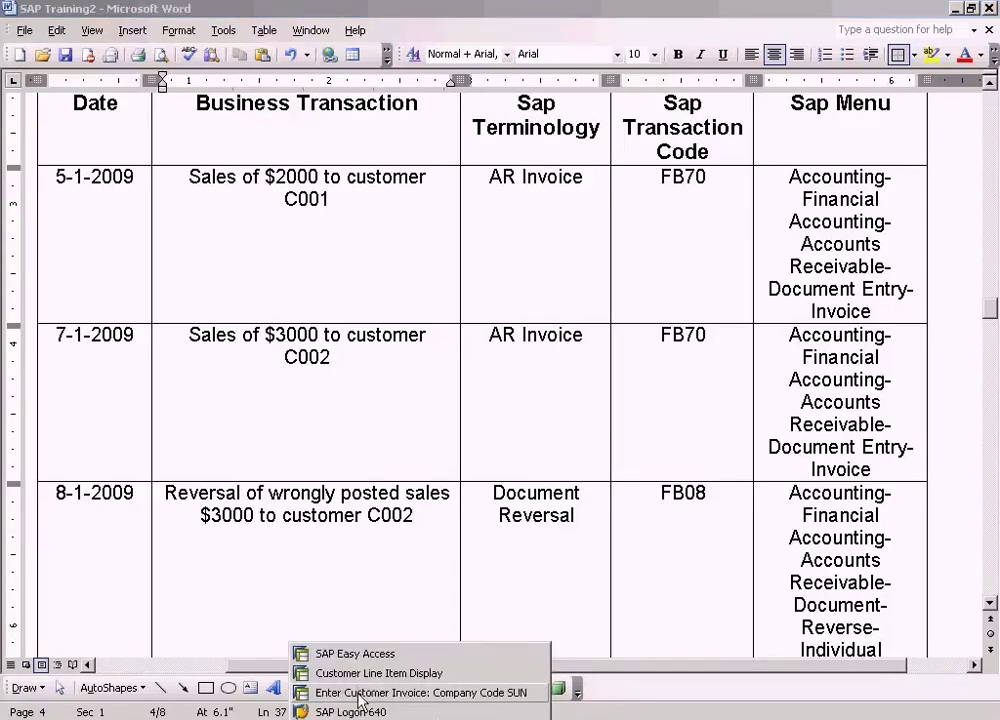
click(360, 693)
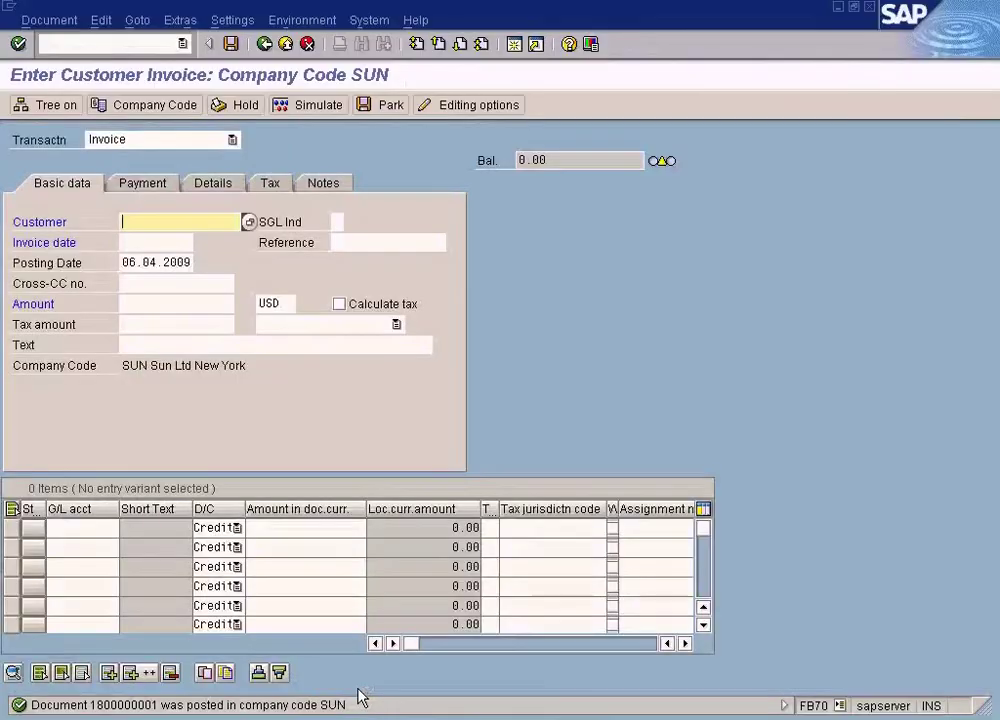
click(24, 22)
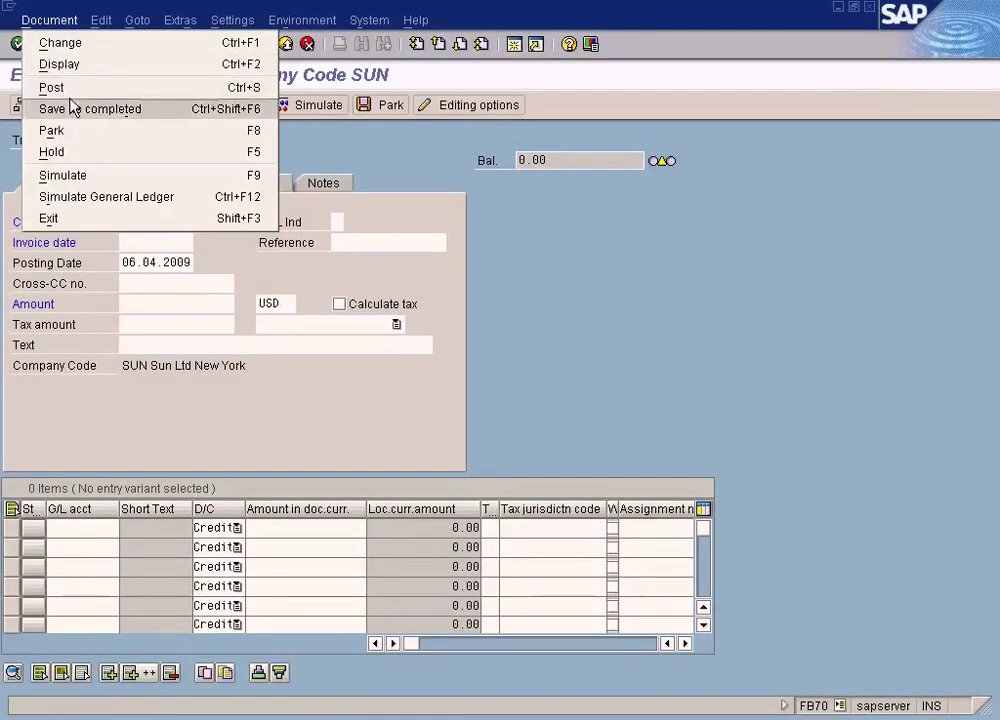
click(60, 65)
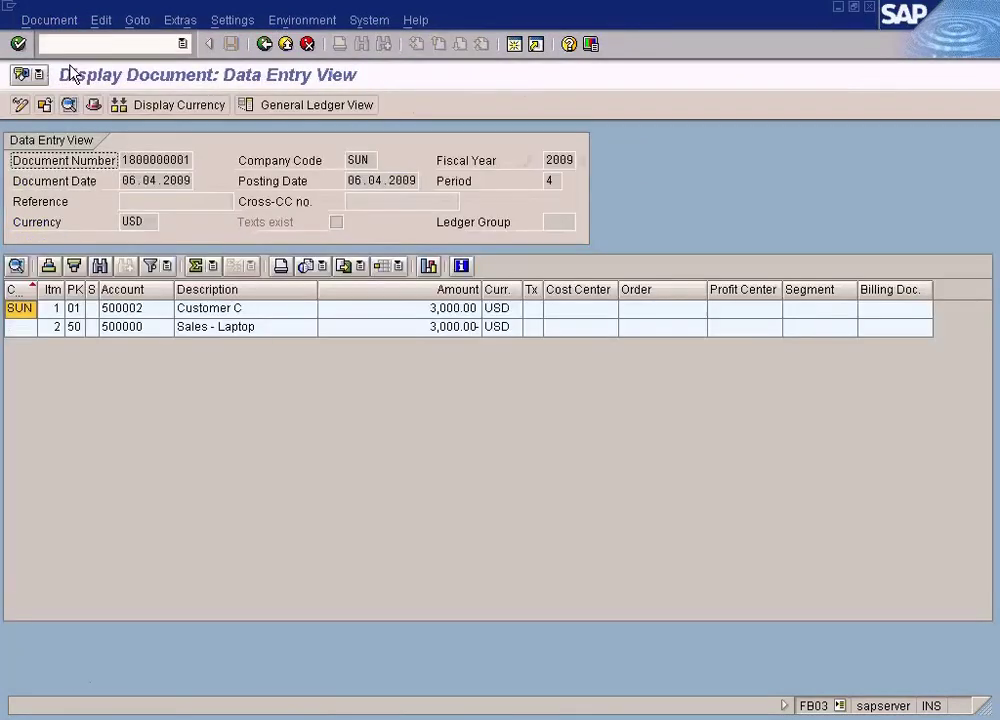
click(430, 308)
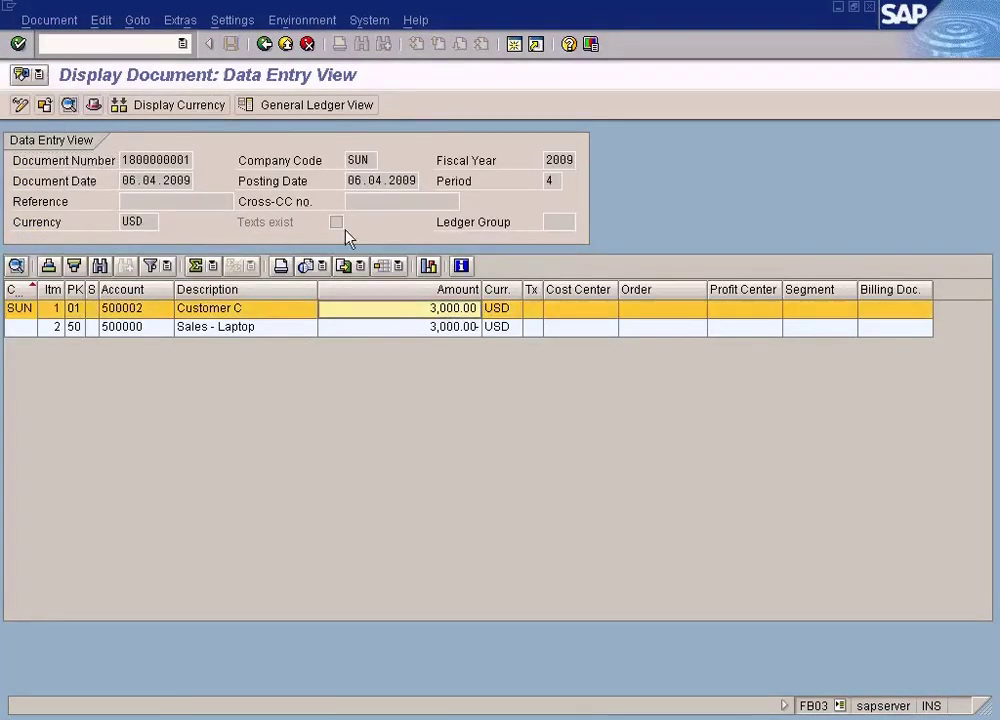
click(45, 20)
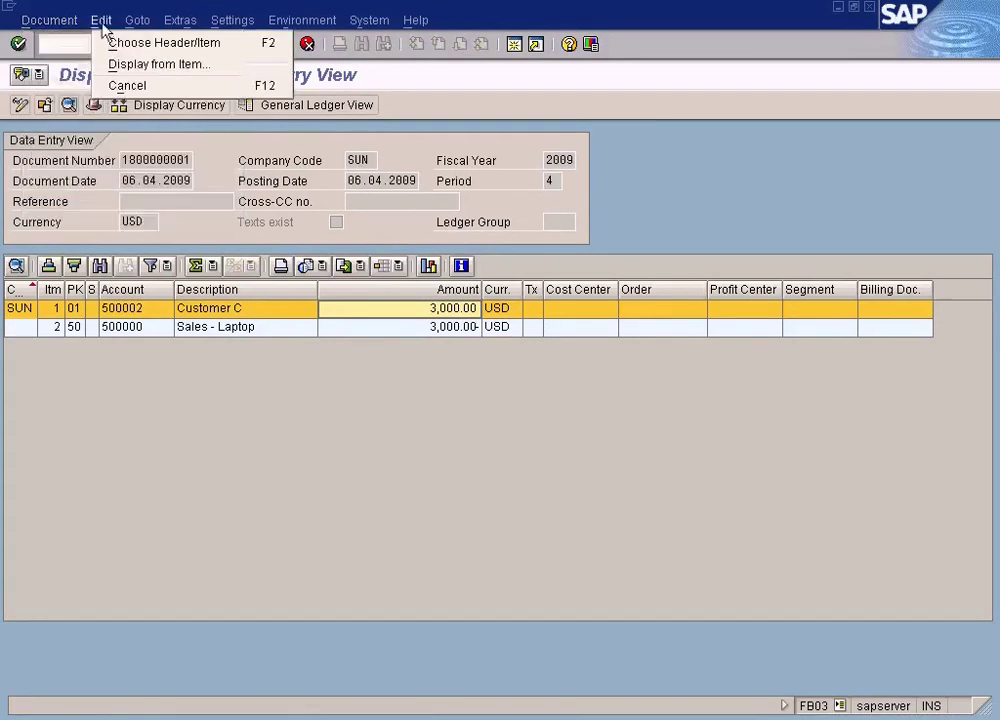
click(283, 435)
click(265, 44)
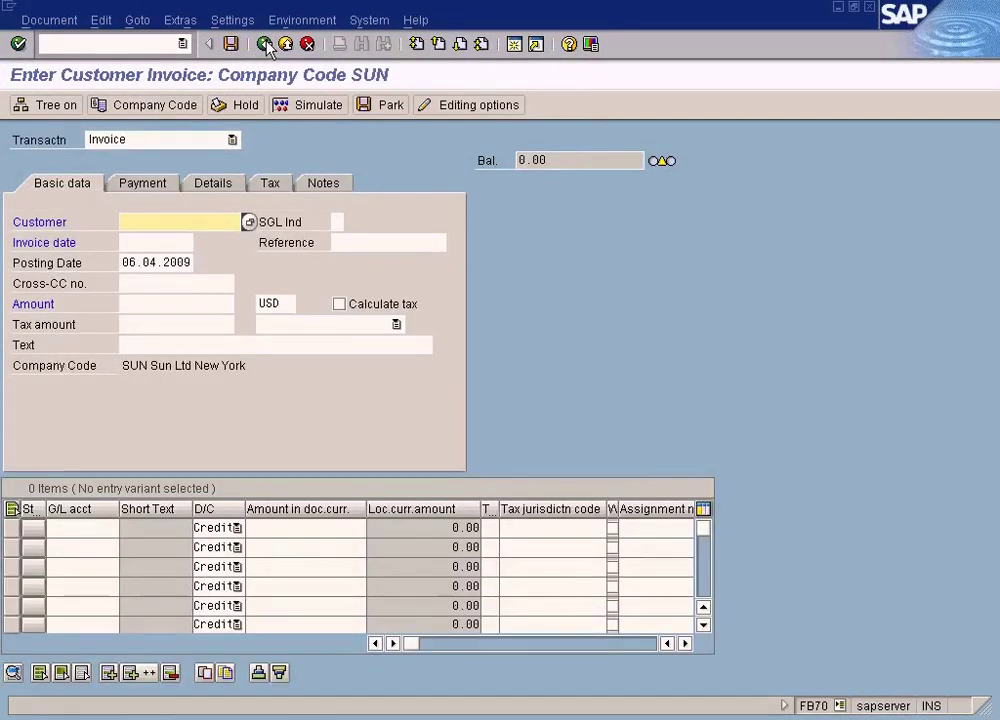
Leave the customer invoice entry screen without saving
click(265, 44)
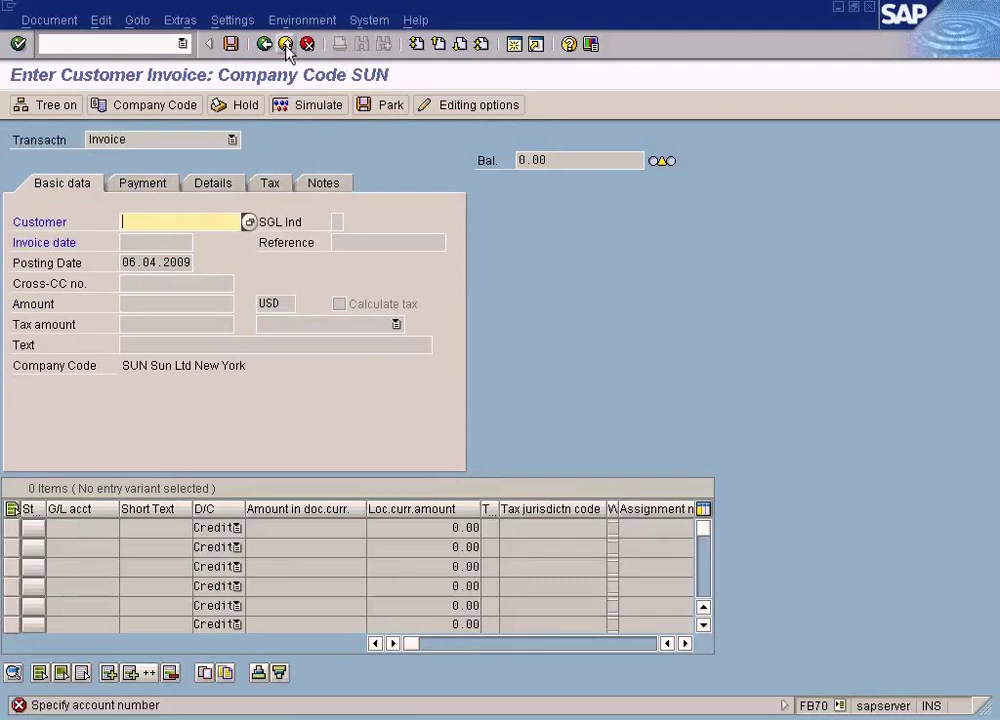
click(285, 44)
click(270, 372)
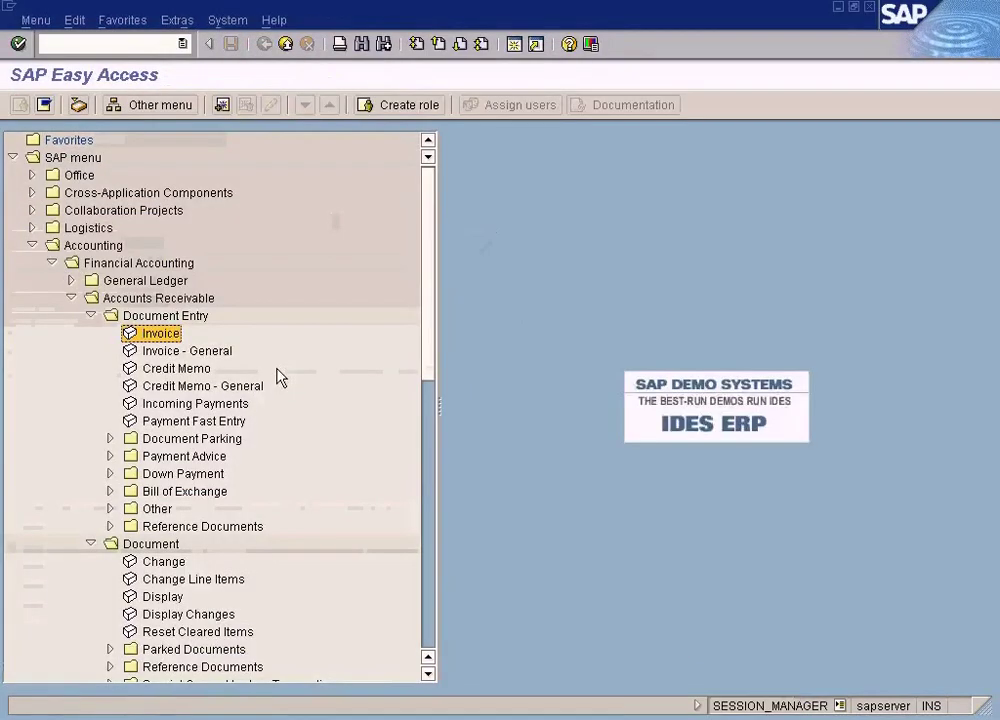
click(360, 716)
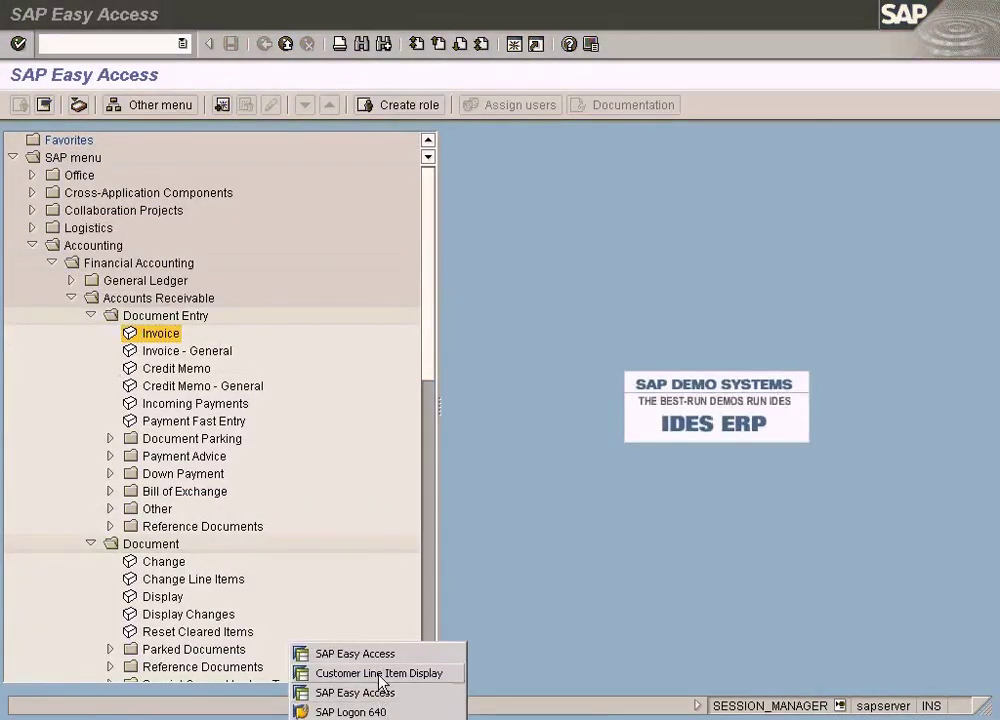
click(378, 673)
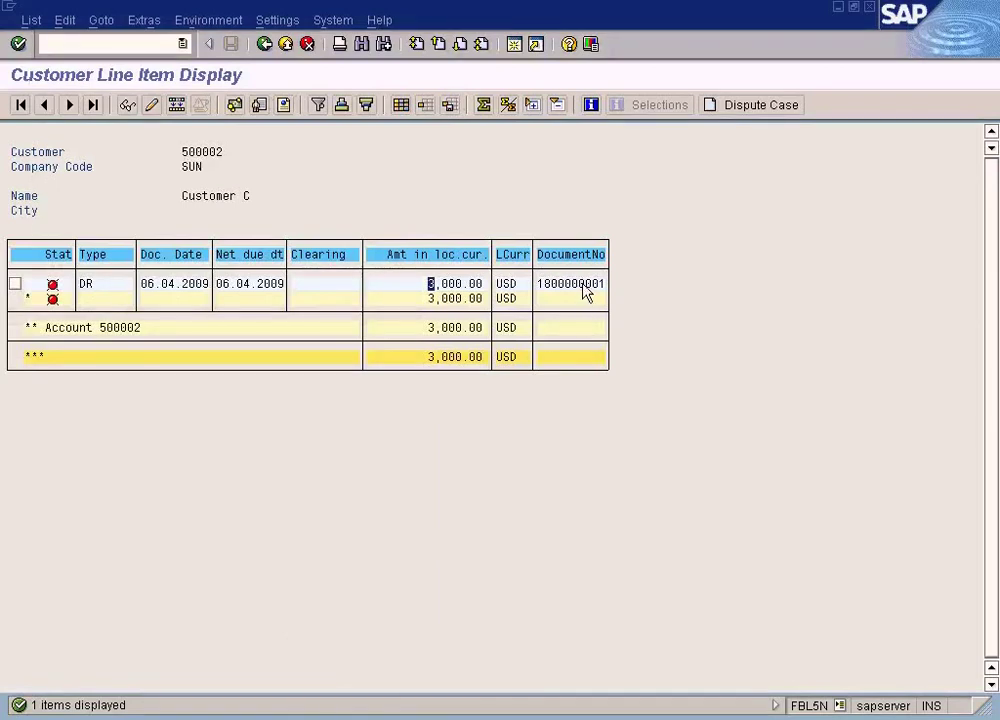
click(790, 714)
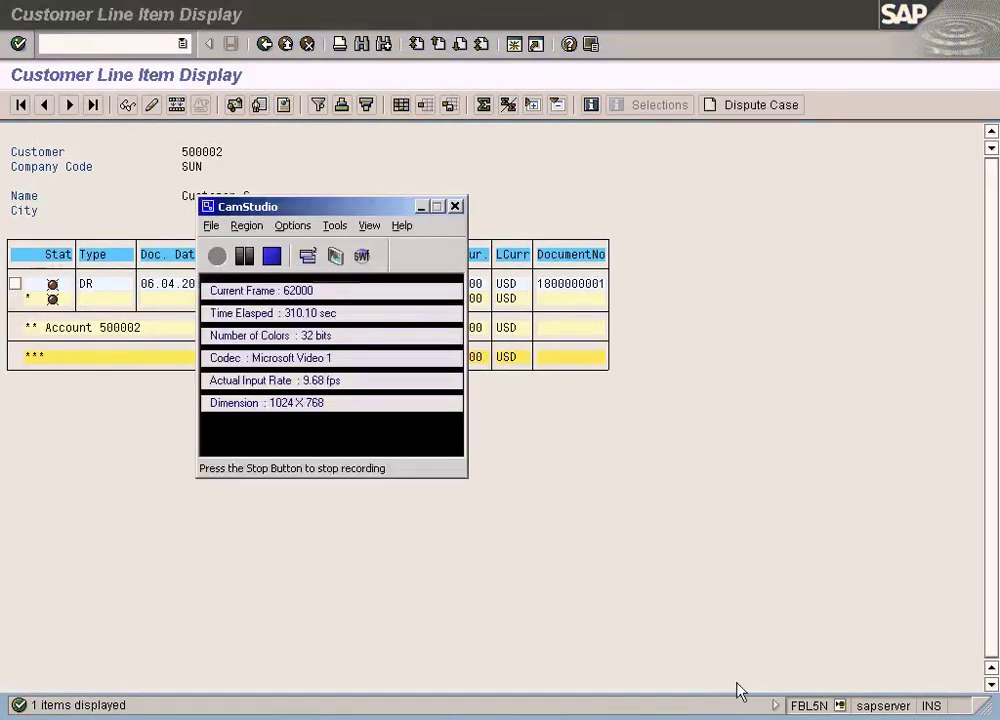
click(583, 286)
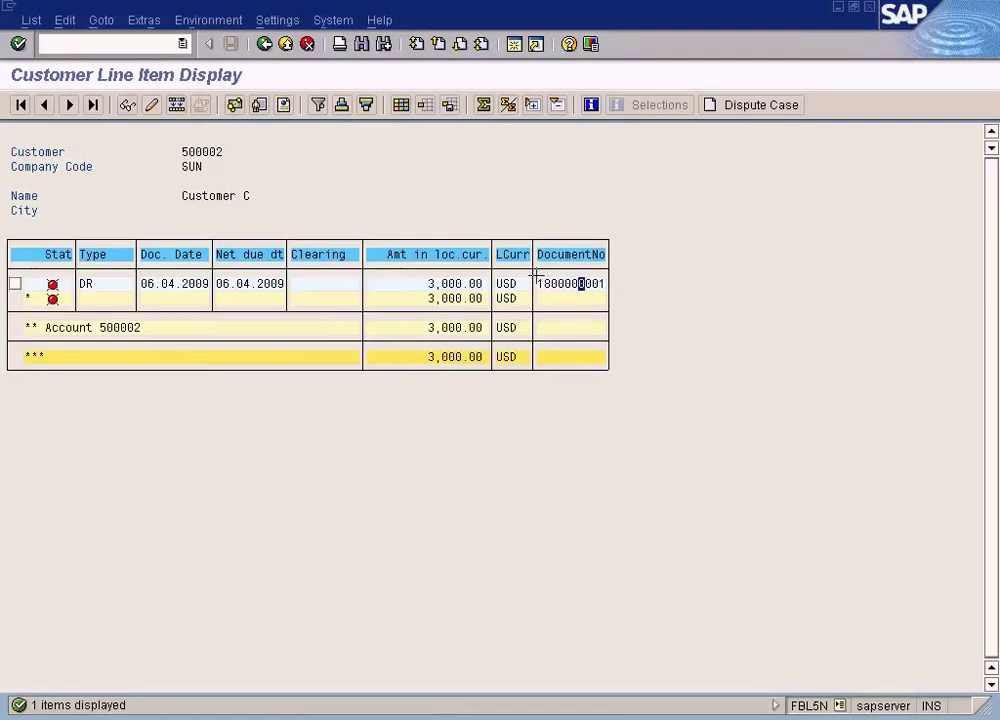
key(ctrl+y)
drag(576, 289, 601, 286)
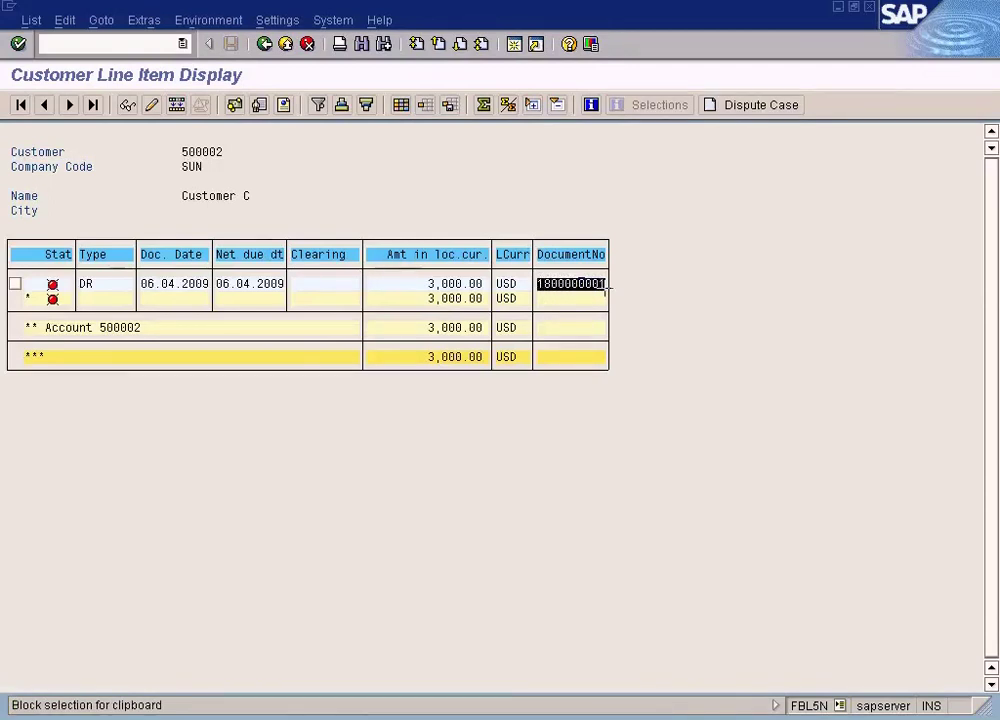
key(ctrl+c)
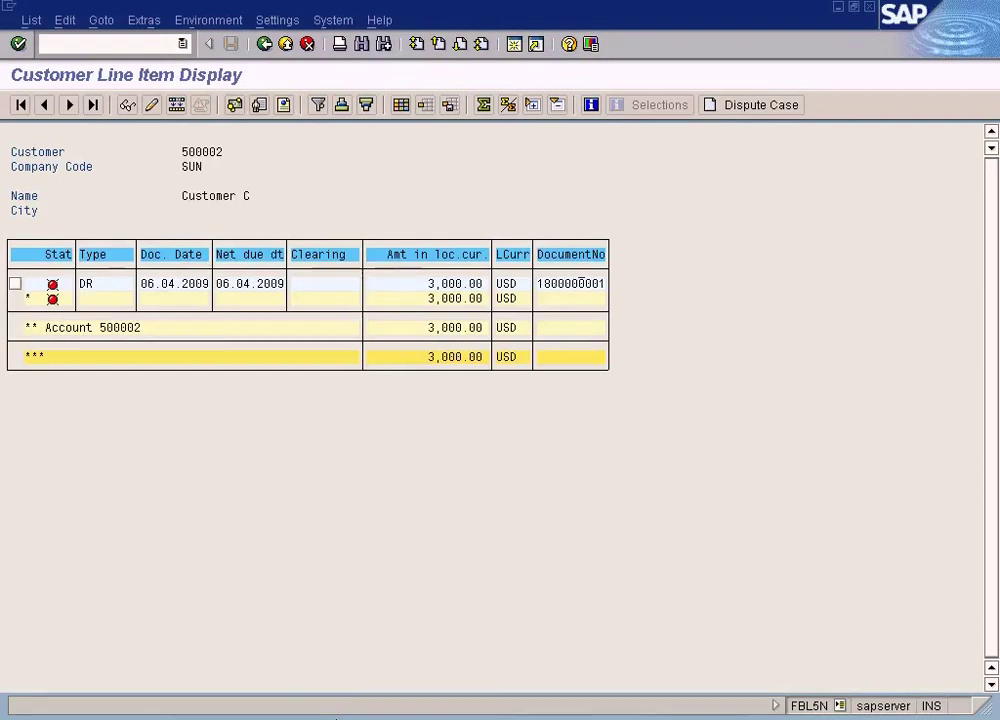
click(337, 717)
From SAP Easy Access, open Document > Reverse > Individual Reversal (FB08) for company code SUN, 2009
click(350, 692)
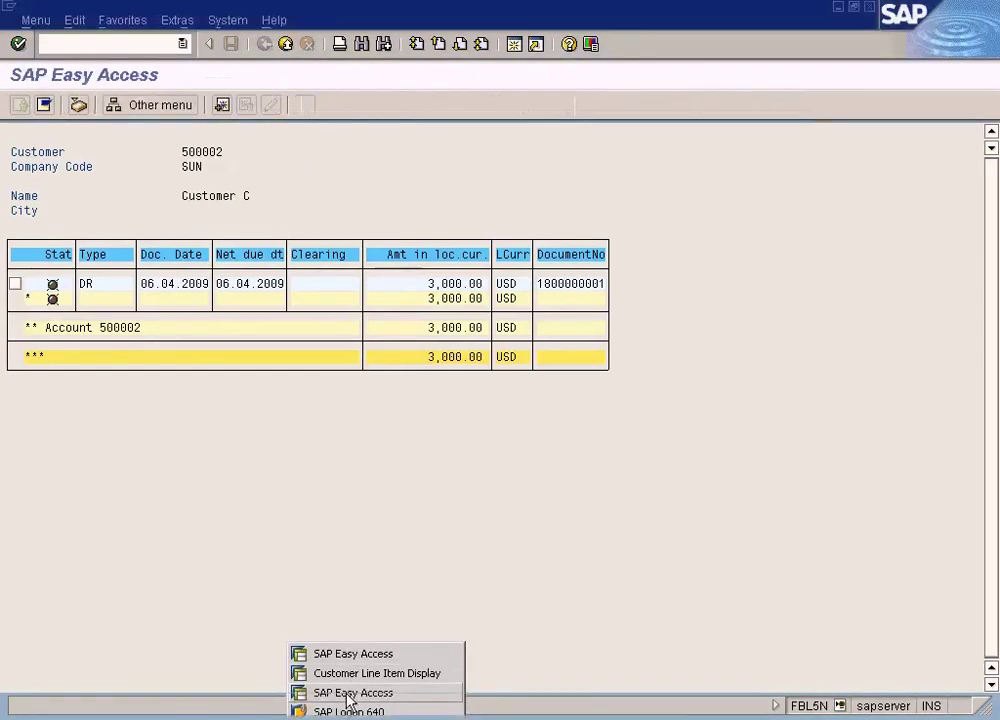
click(91, 316)
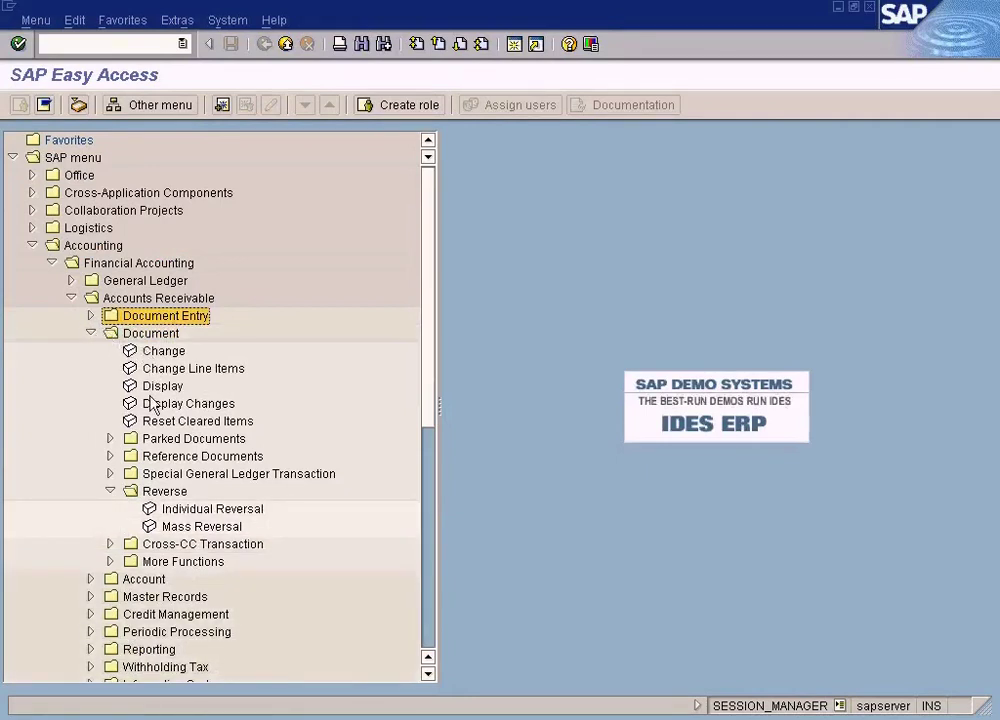
click(155, 492)
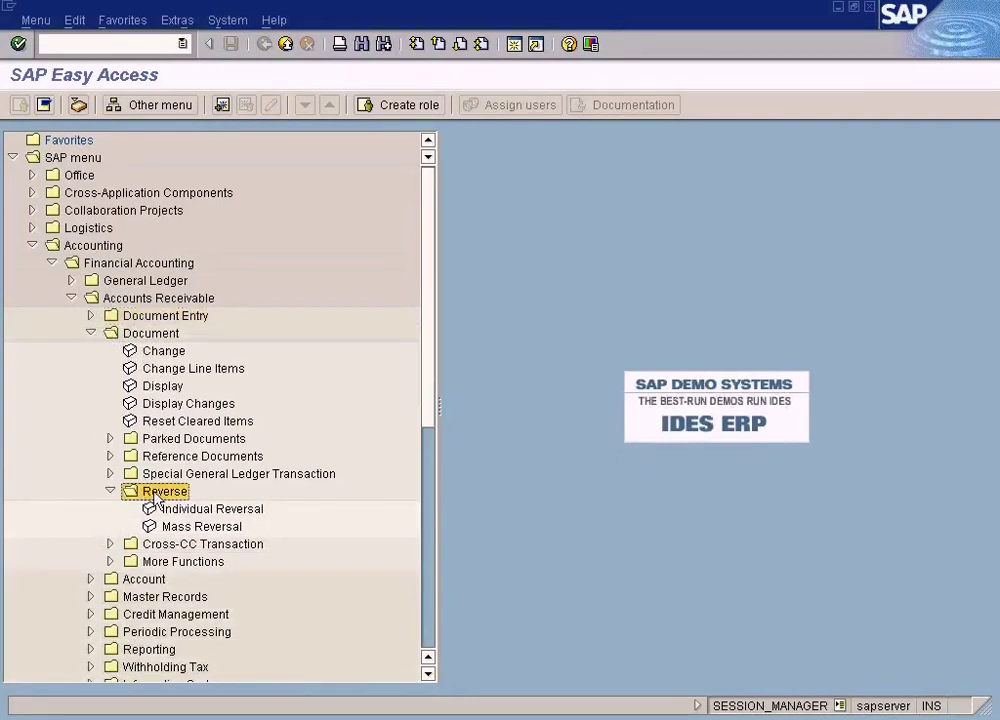
click(105, 250)
click(108, 266)
click(117, 303)
double_click(195, 513)
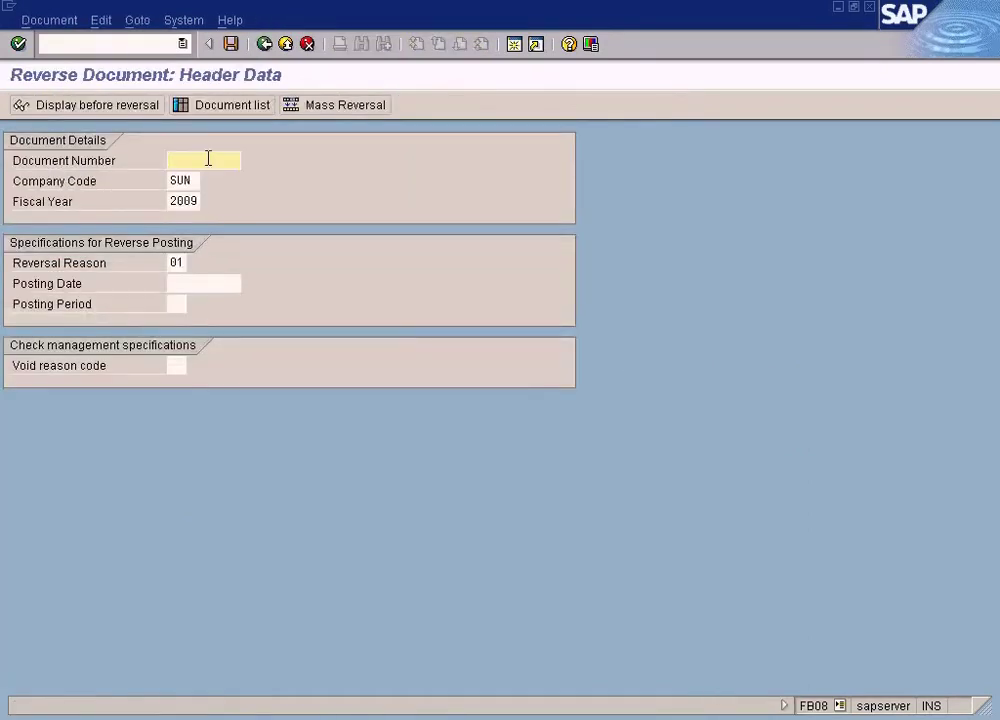
text(1800000001)
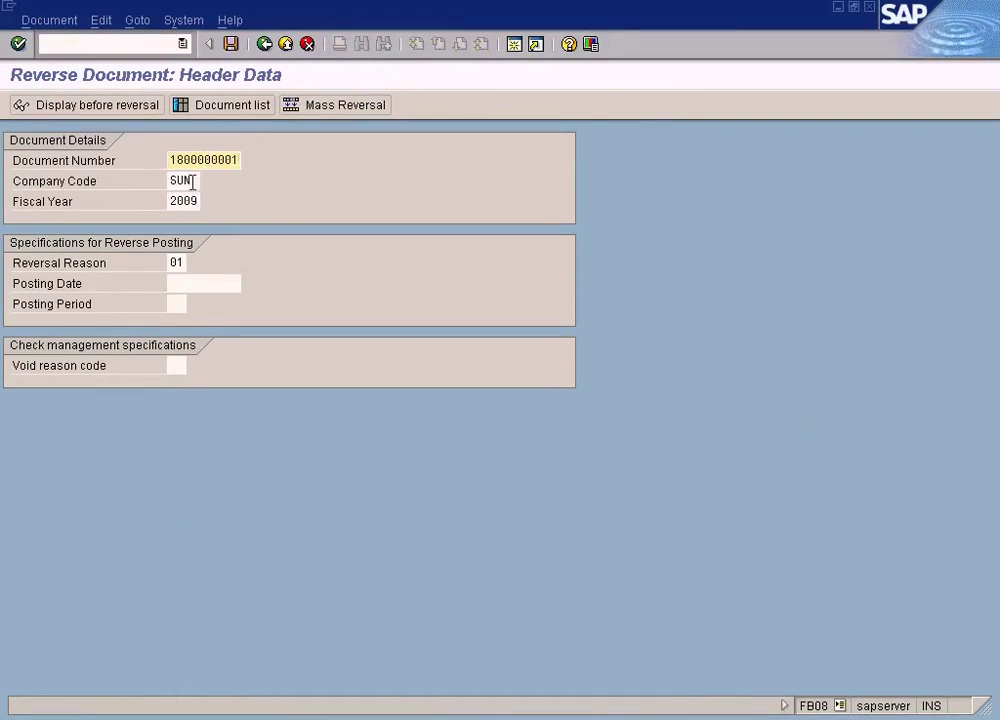
click(191, 181)
click(185, 263)
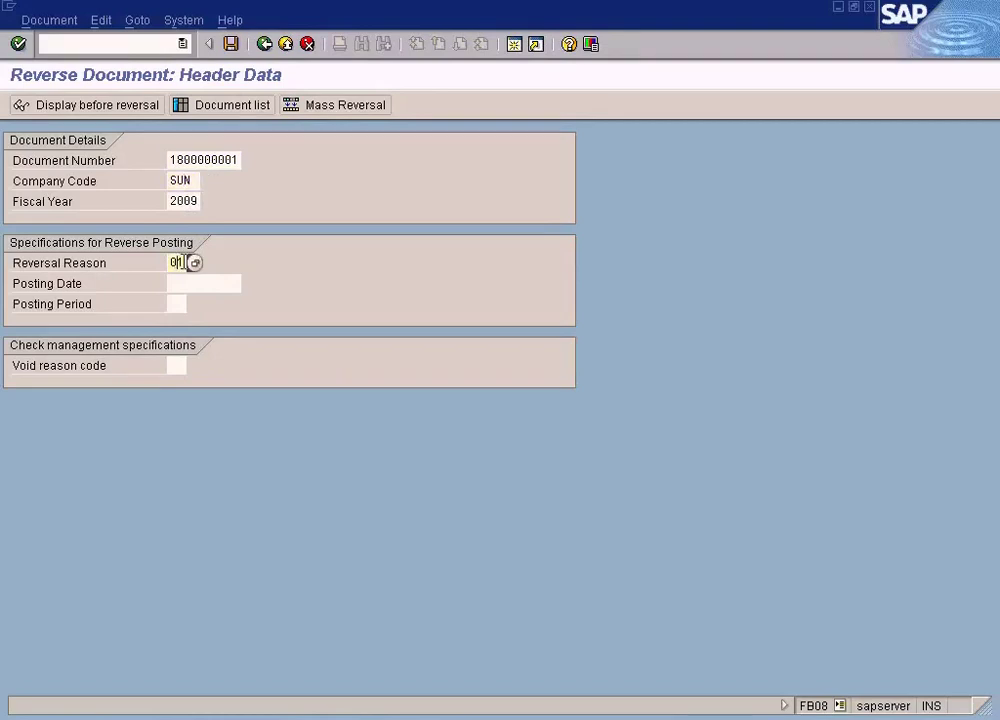
click(192, 264)
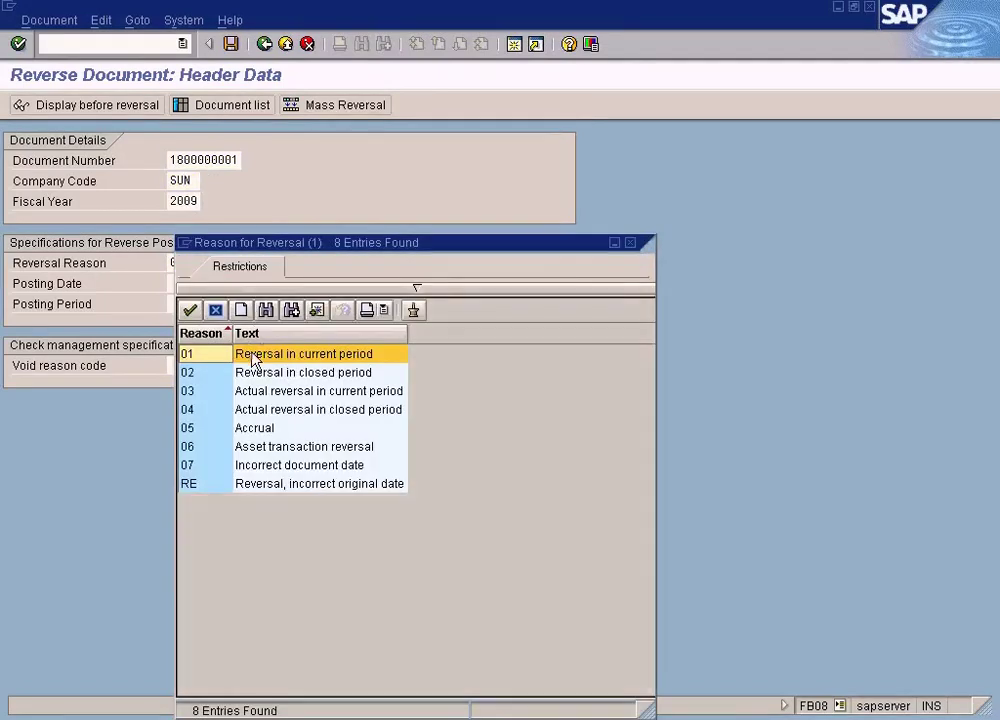
click(253, 355)
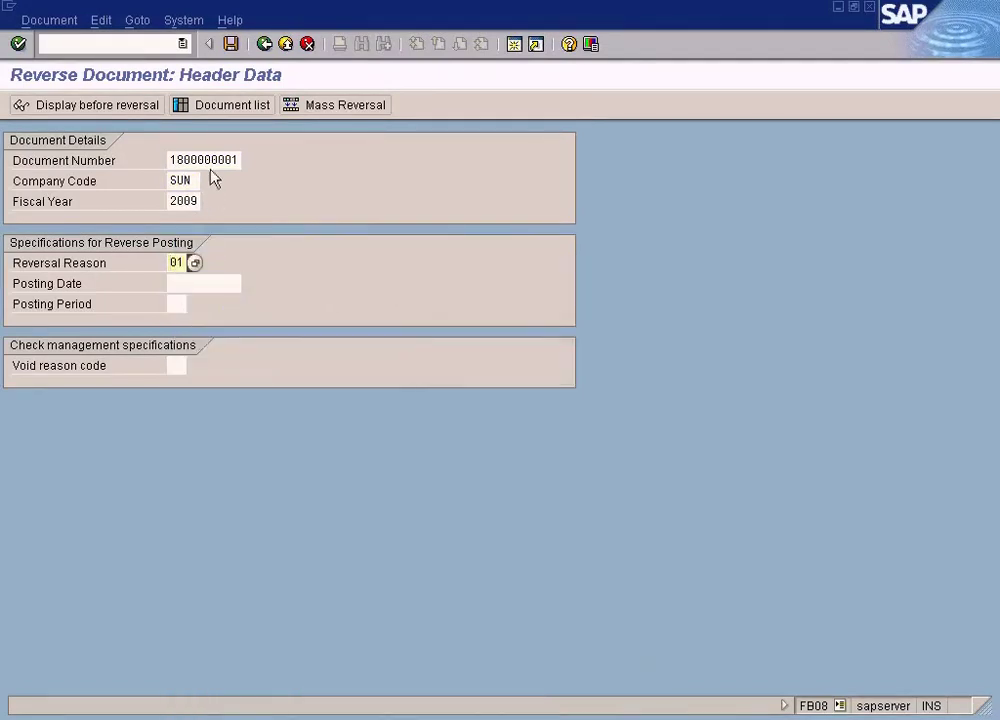
click(185, 160)
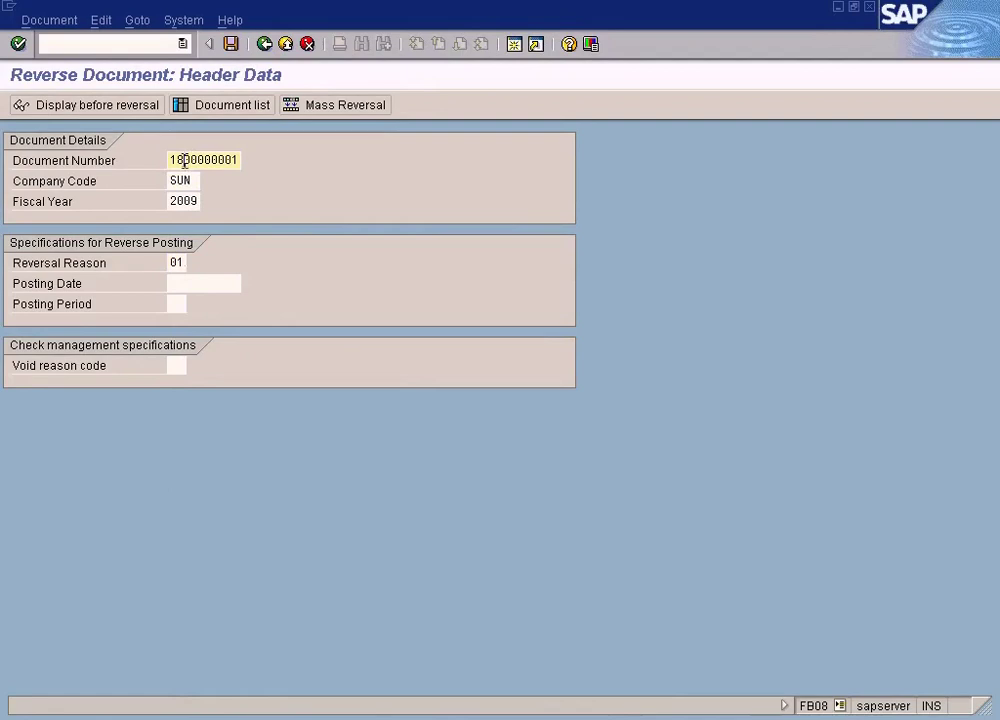
Preview the invoice's two 3,000.00 USD line items, then return to the reversal header
click(147, 108)
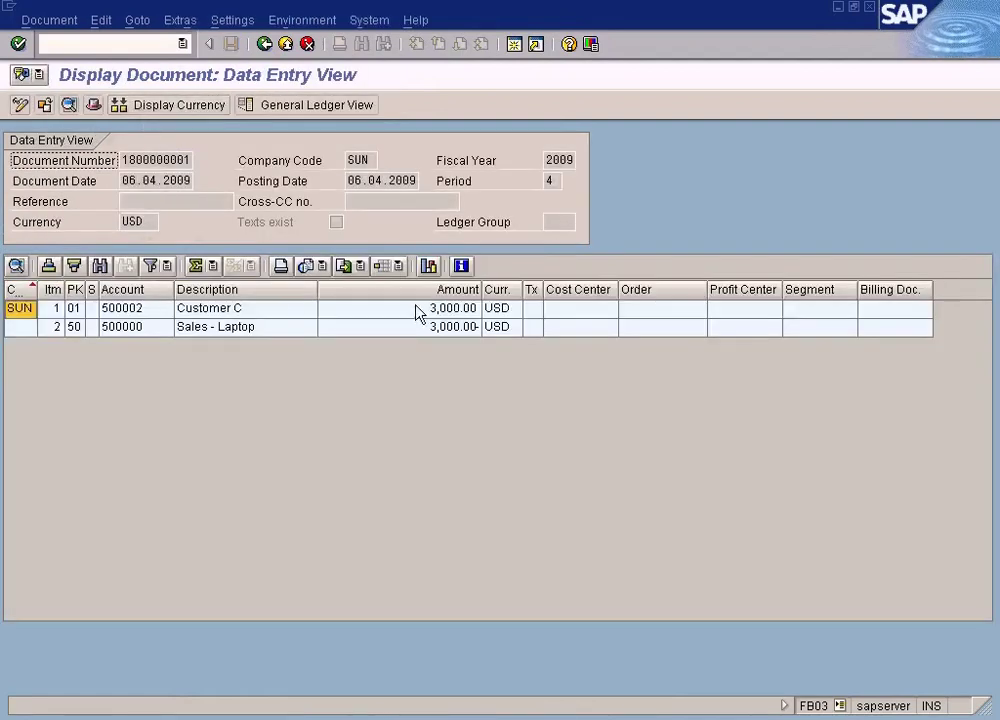
click(425, 312)
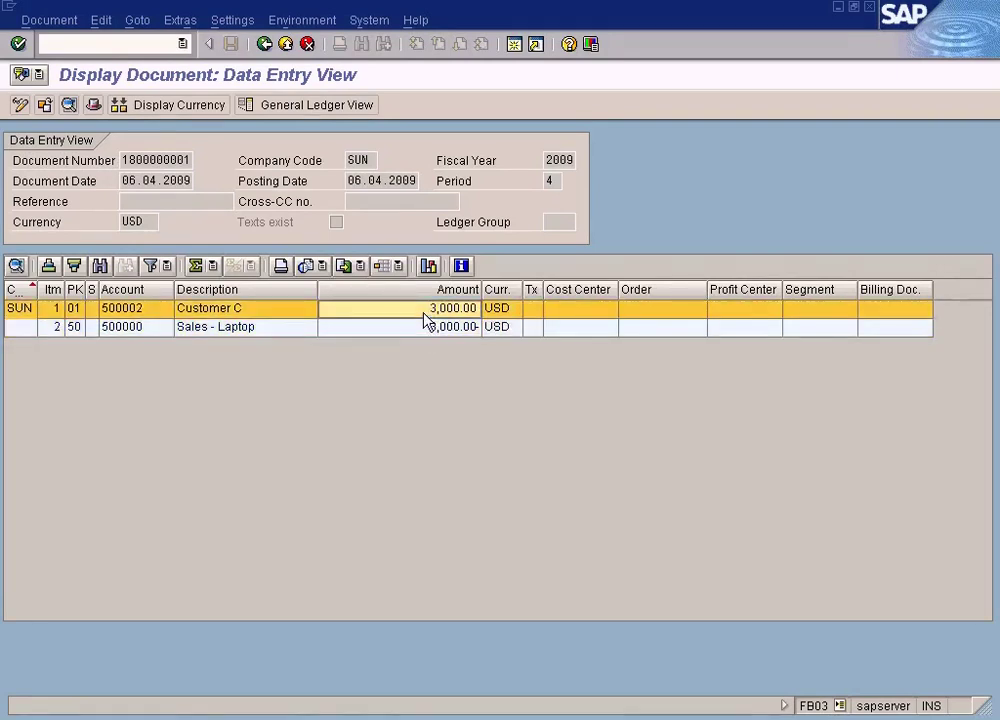
click(264, 44)
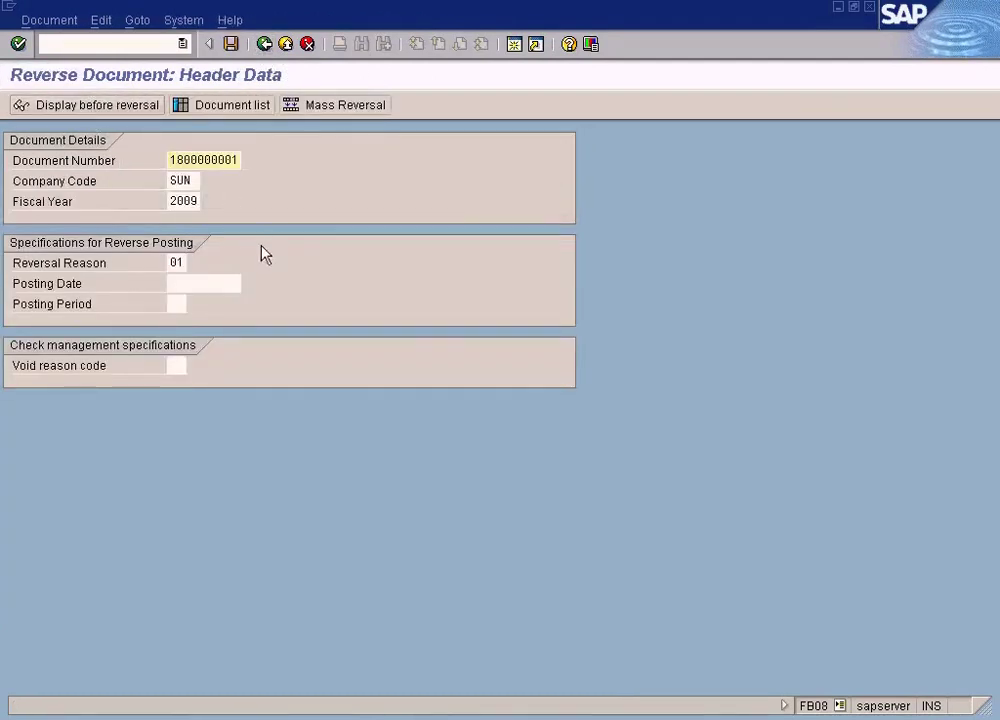
click(232, 46)
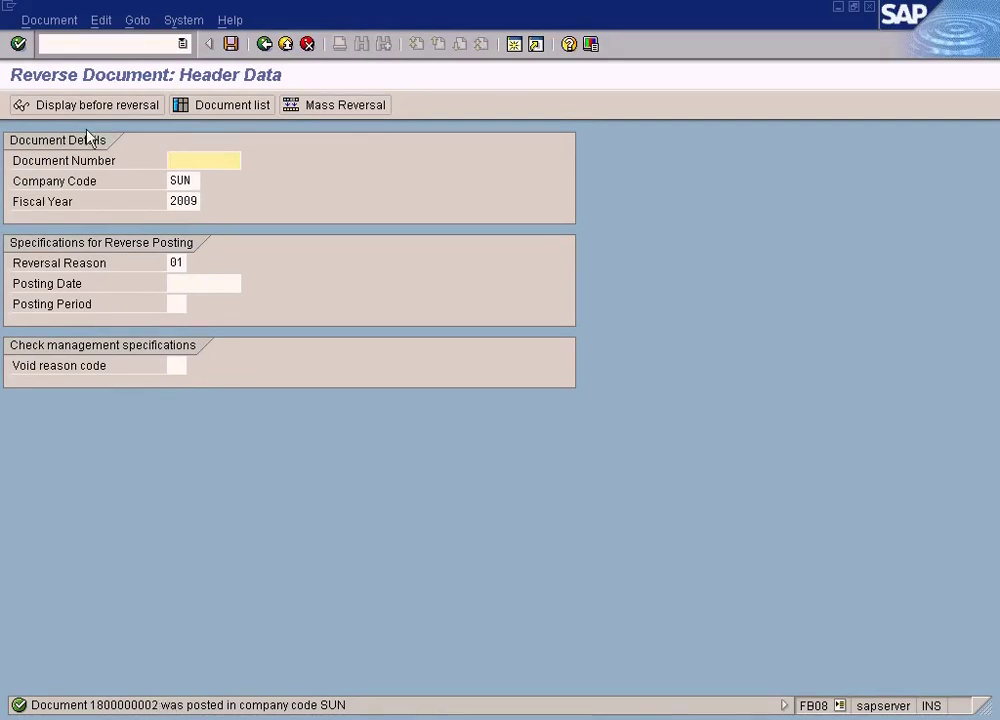
click(70, 22)
click(72, 86)
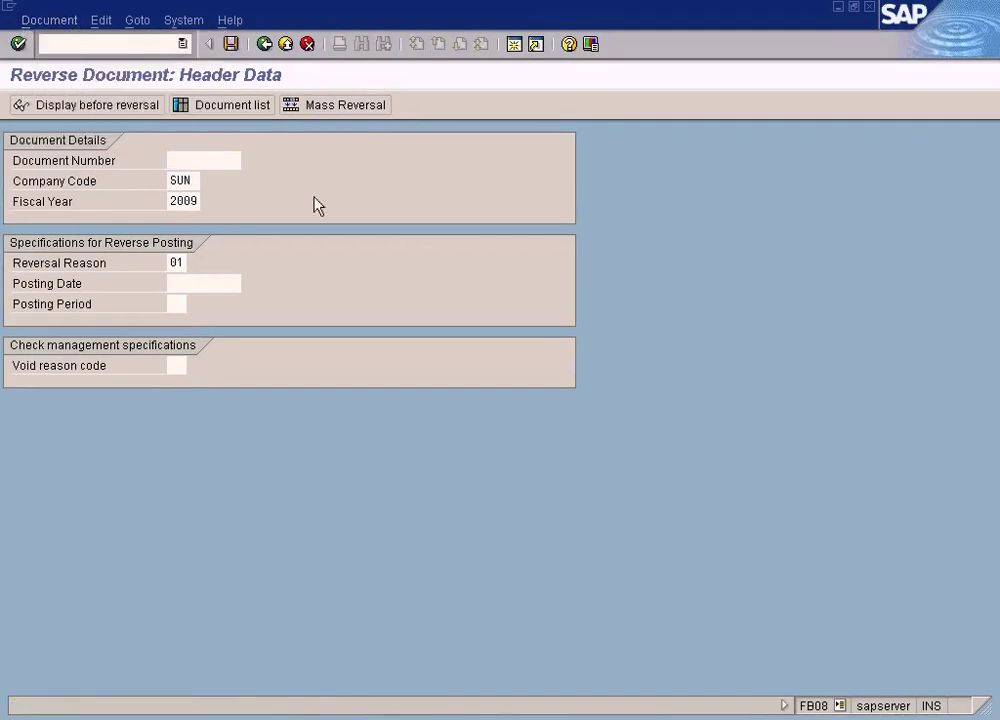
click(417, 310)
click(418, 328)
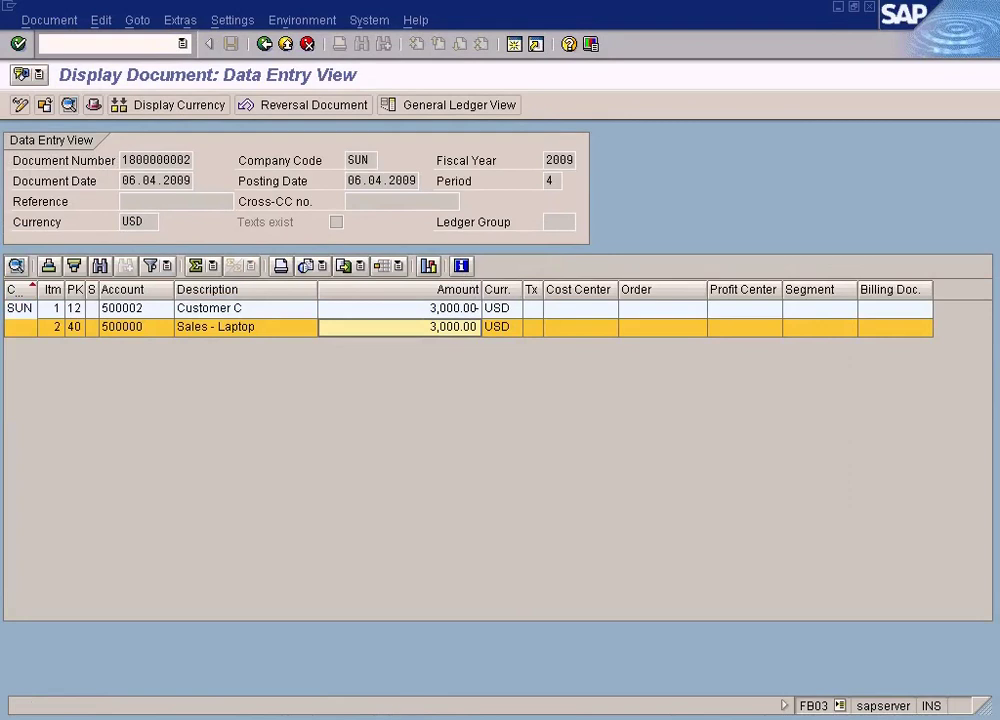
click(370, 718)
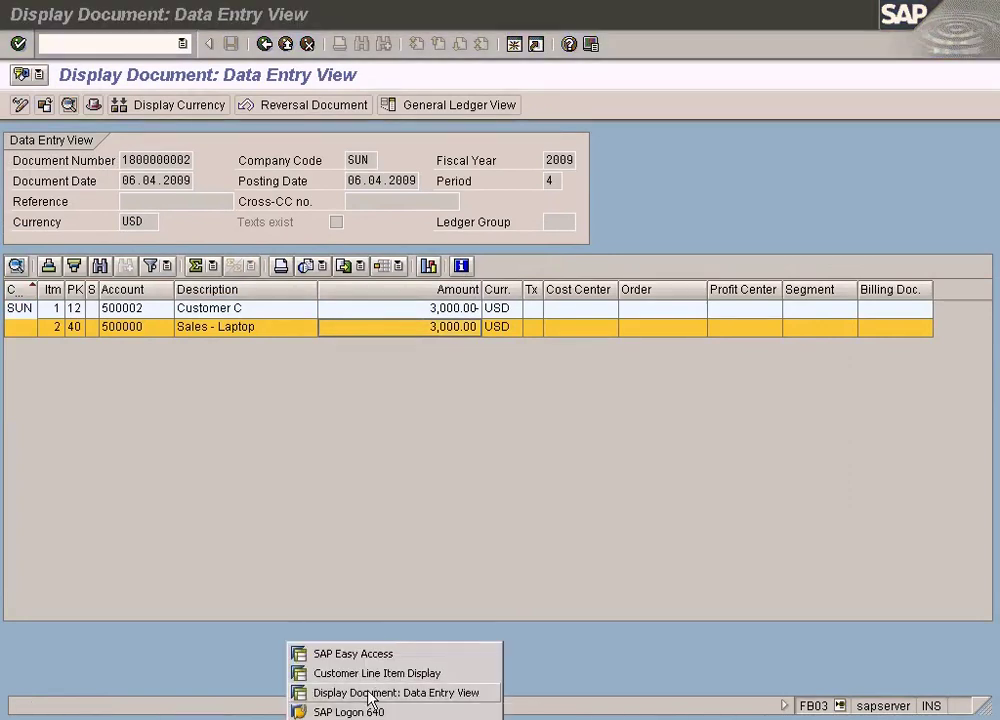
click(375, 673)
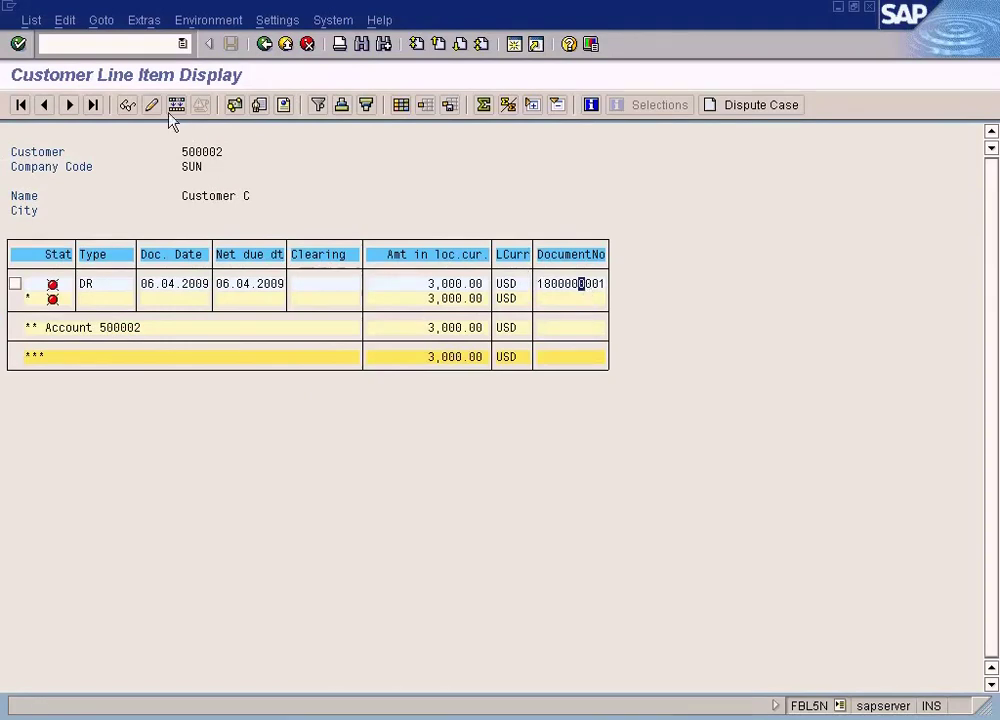
click(128, 106)
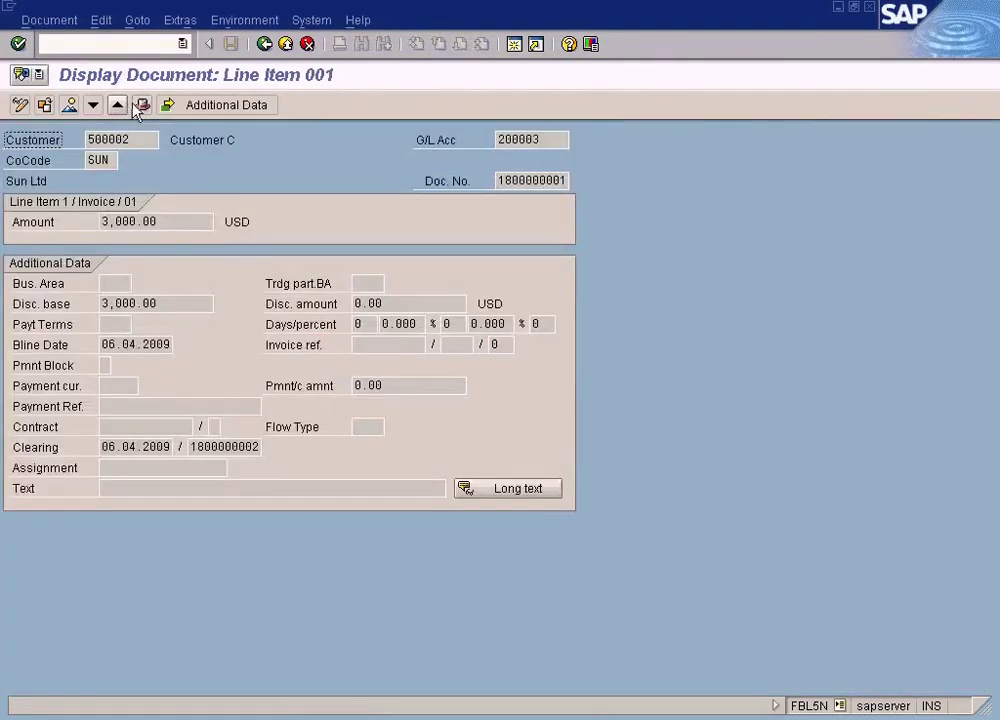
click(69, 105)
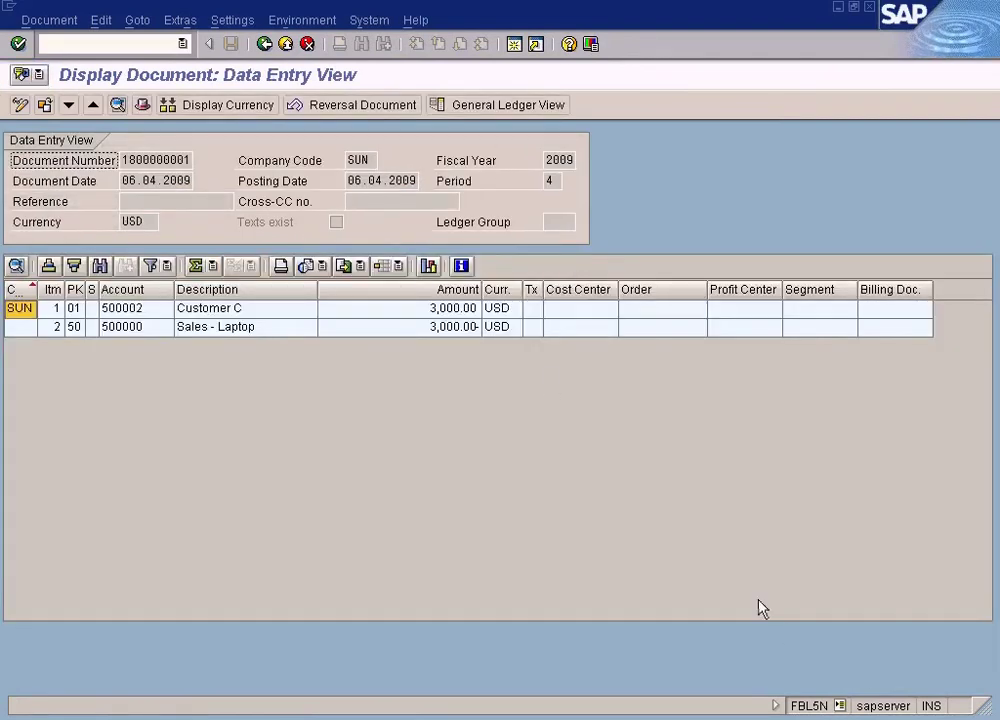
click(451, 328)
click(451, 309)
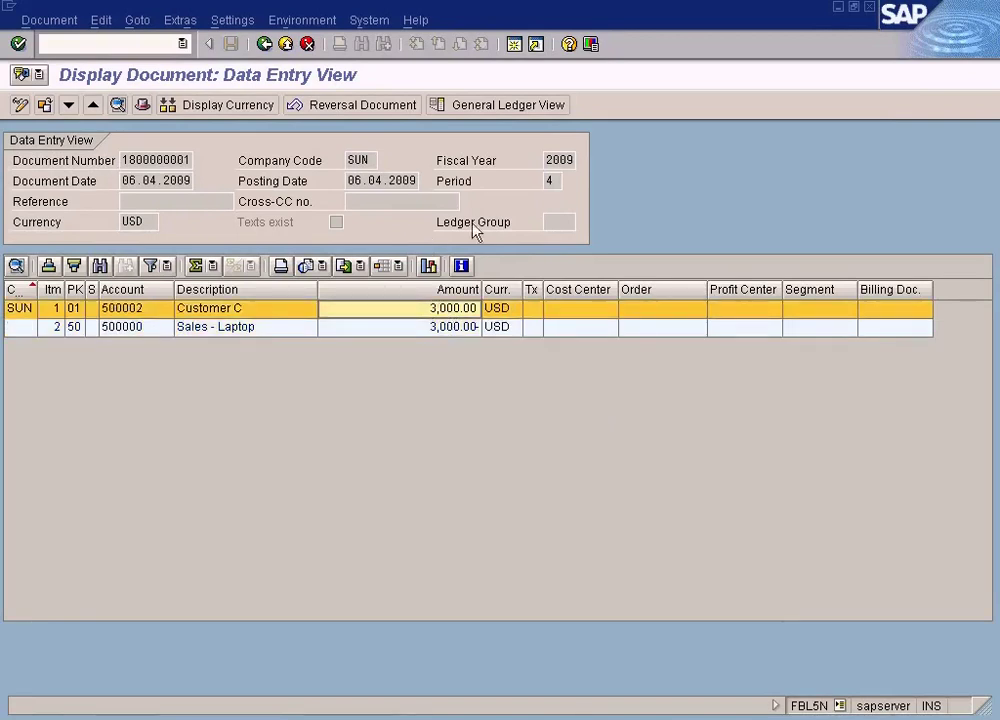
drag(124, 160, 195, 160)
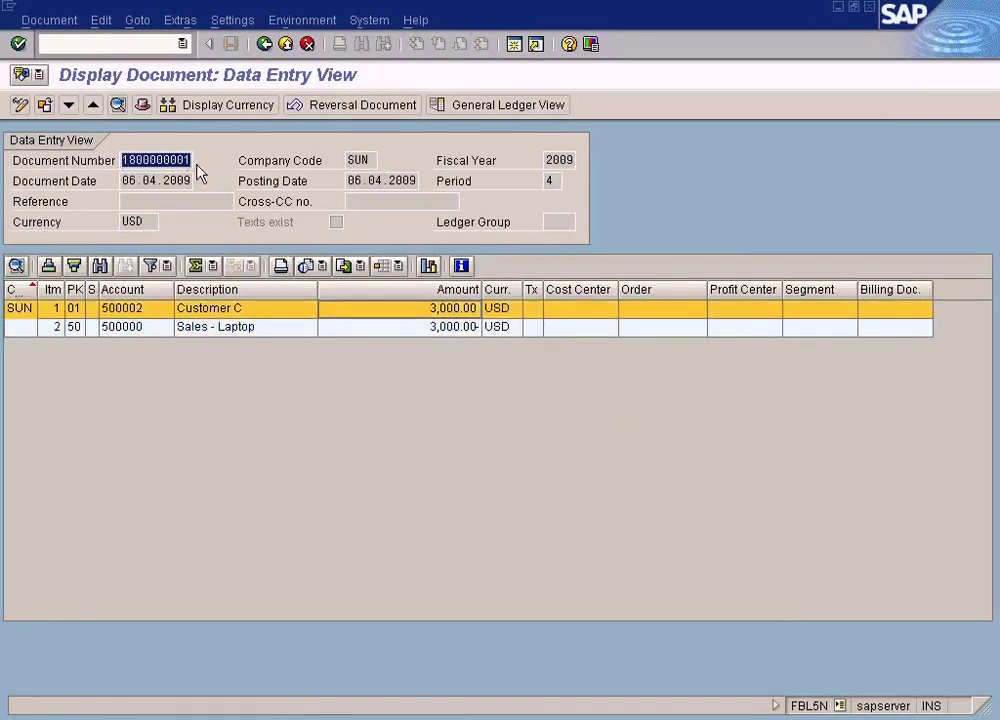
click(395, 718)
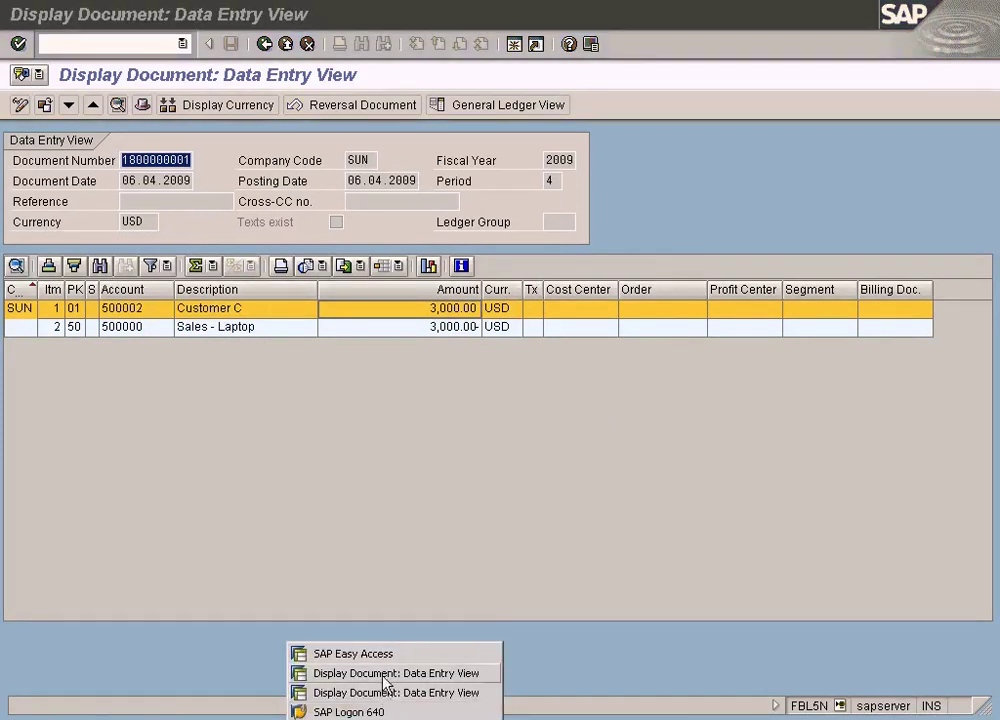
click(386, 688)
drag(124, 160, 205, 170)
click(190, 180)
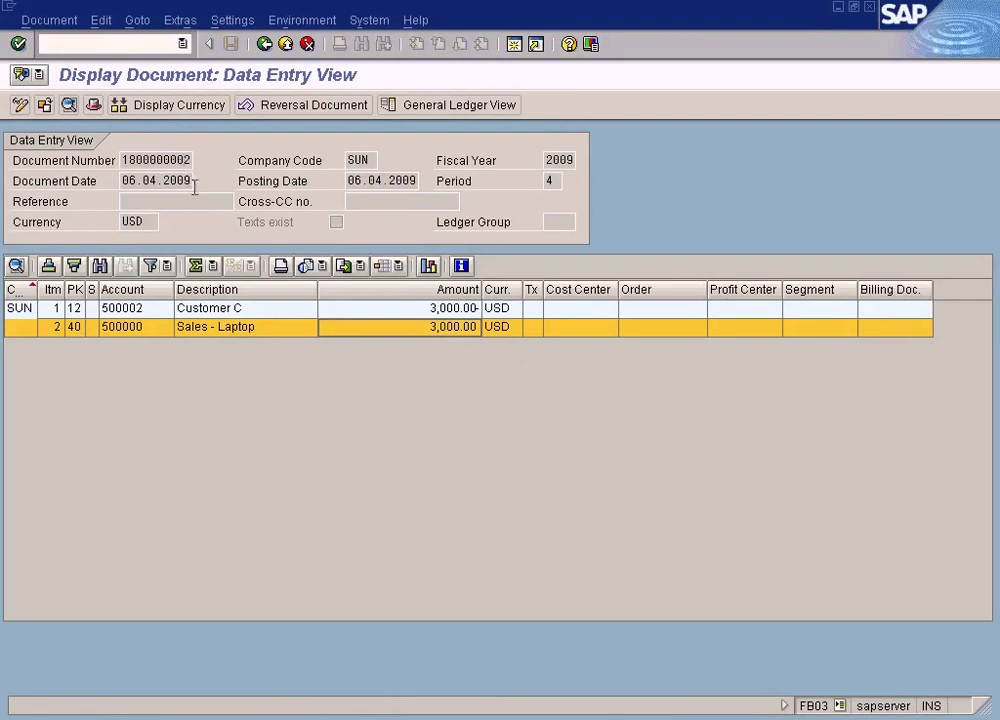
click(395, 716)
click(398, 700)
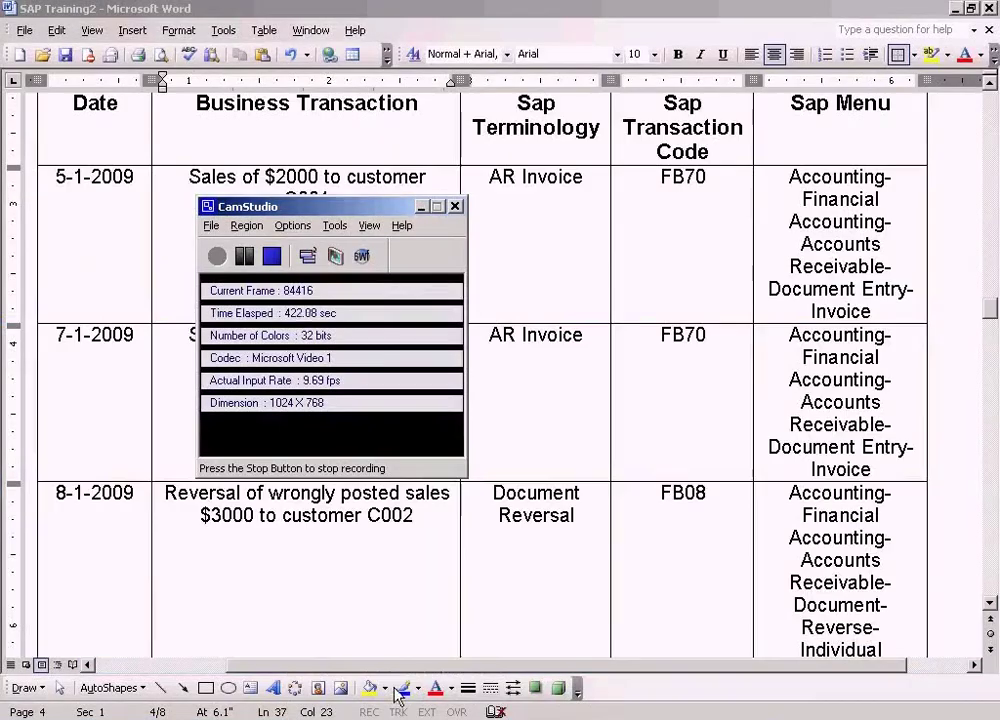
click(398, 714)
click(391, 680)
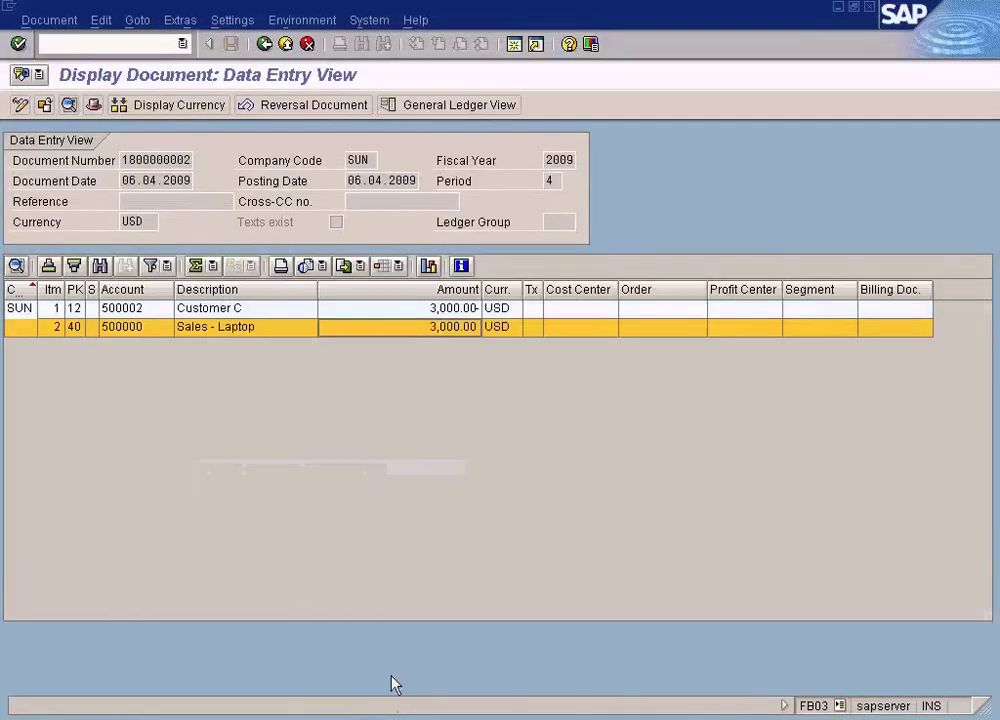
click(398, 714)
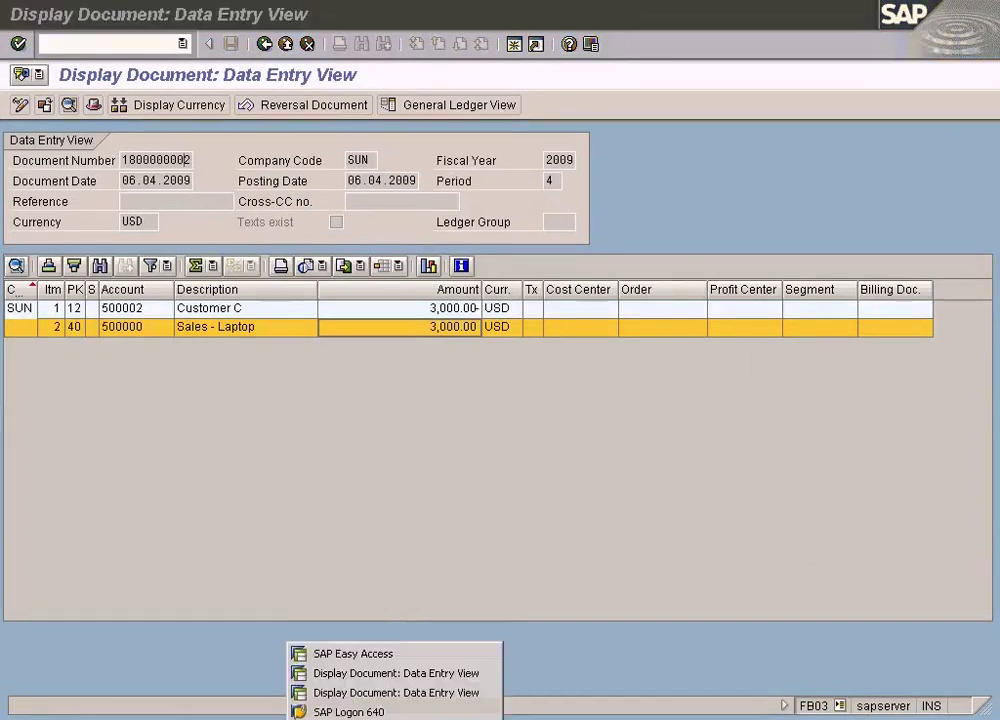
click(400, 692)
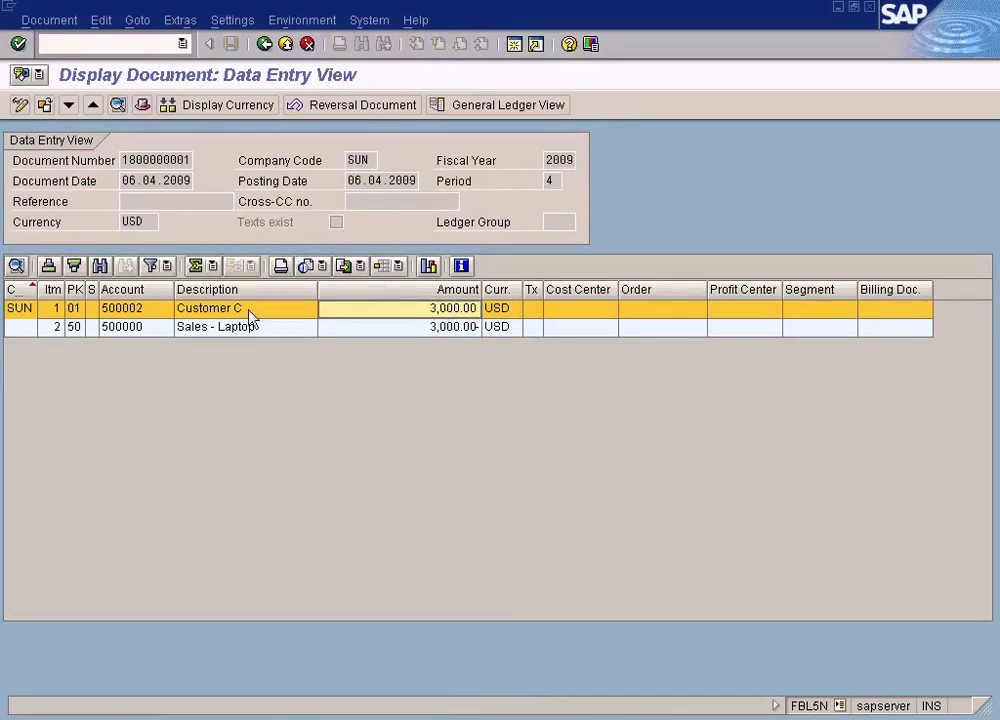
click(428, 334)
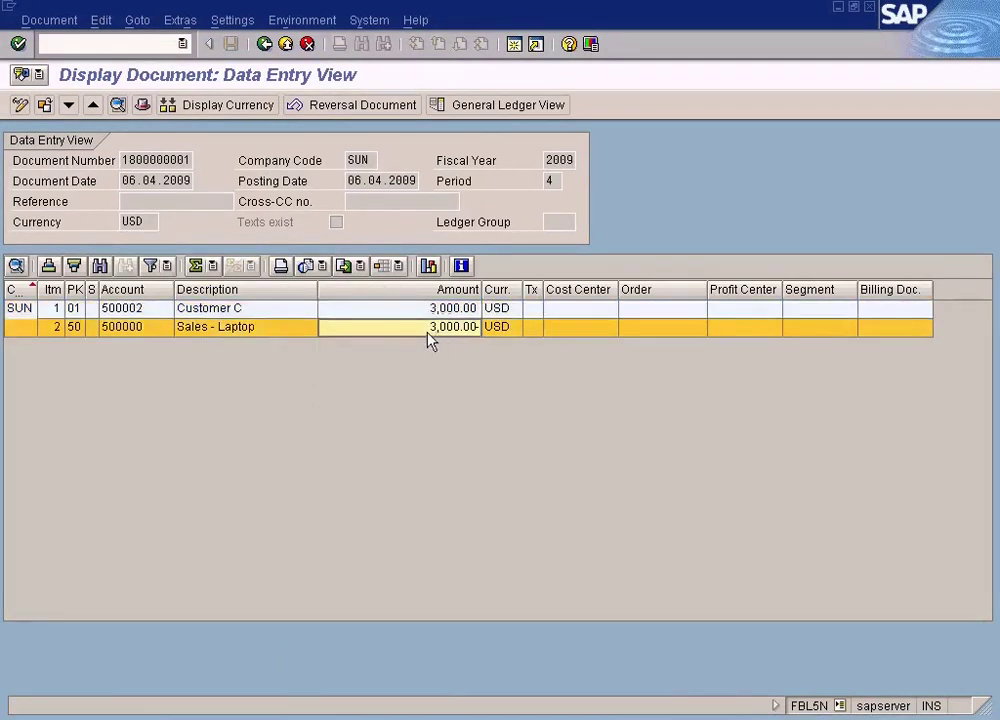
click(371, 697)
click(372, 676)
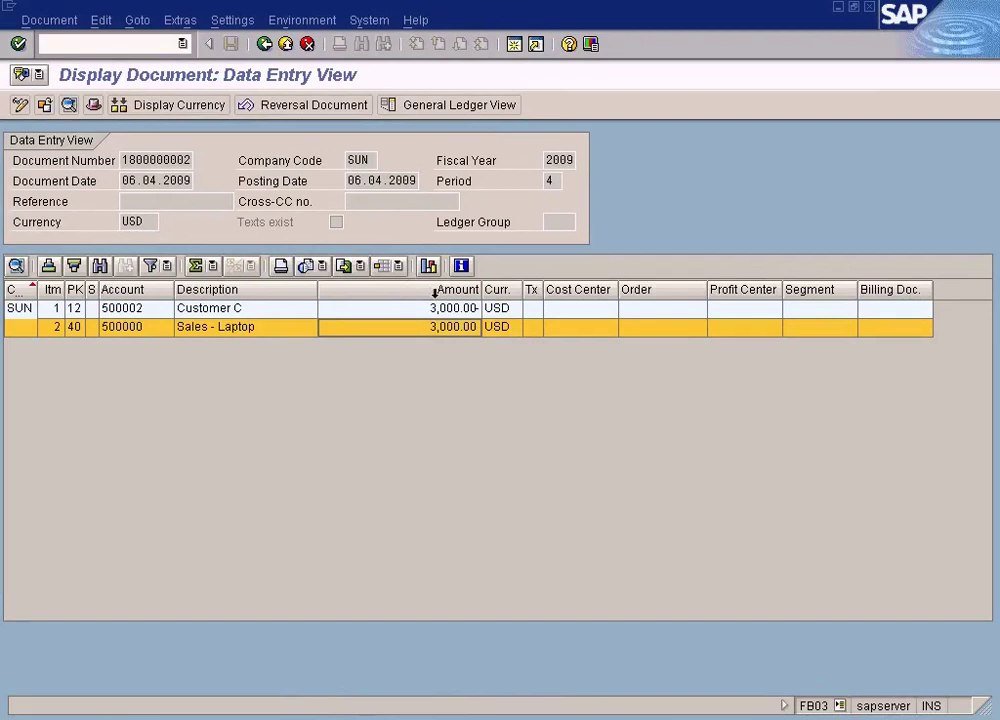
click(445, 314)
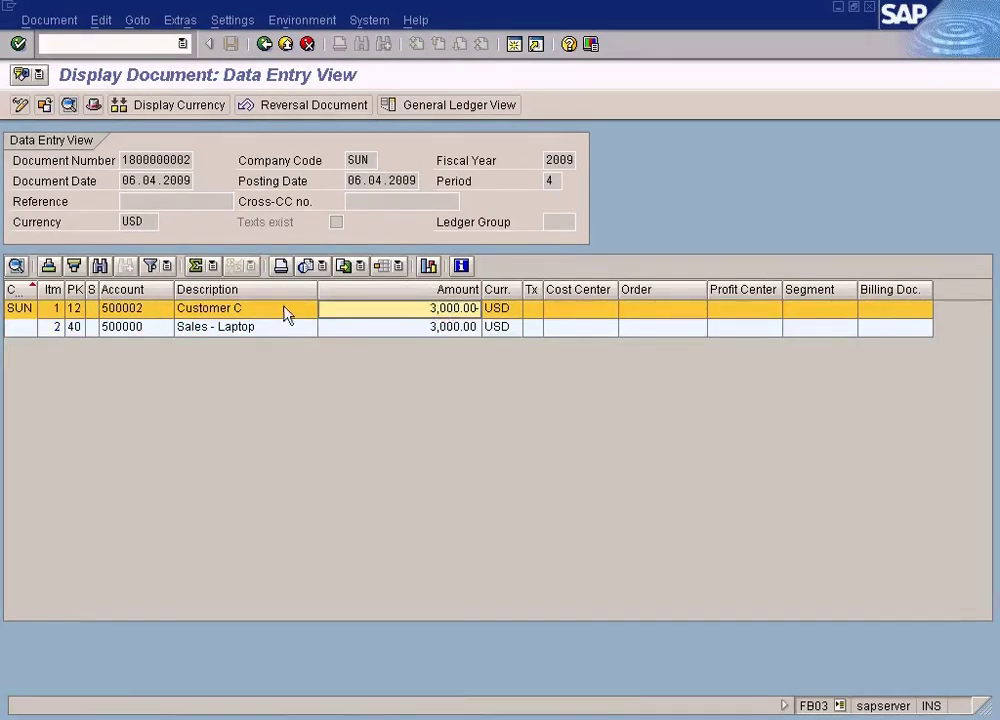
click(450, 328)
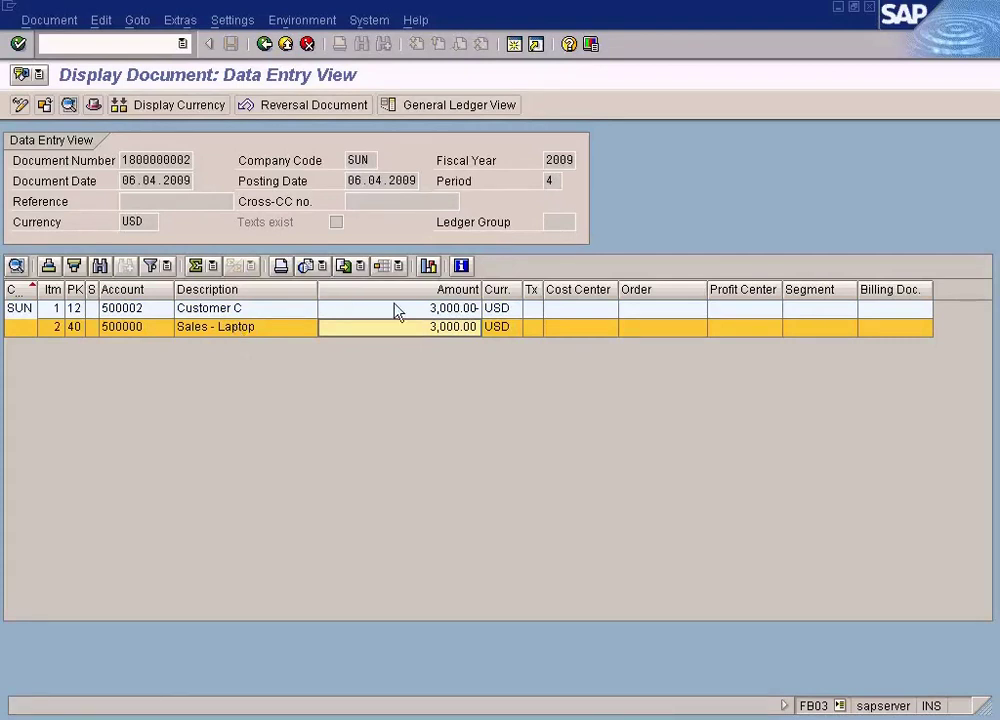
click(448, 312)
key(alt+Tab)
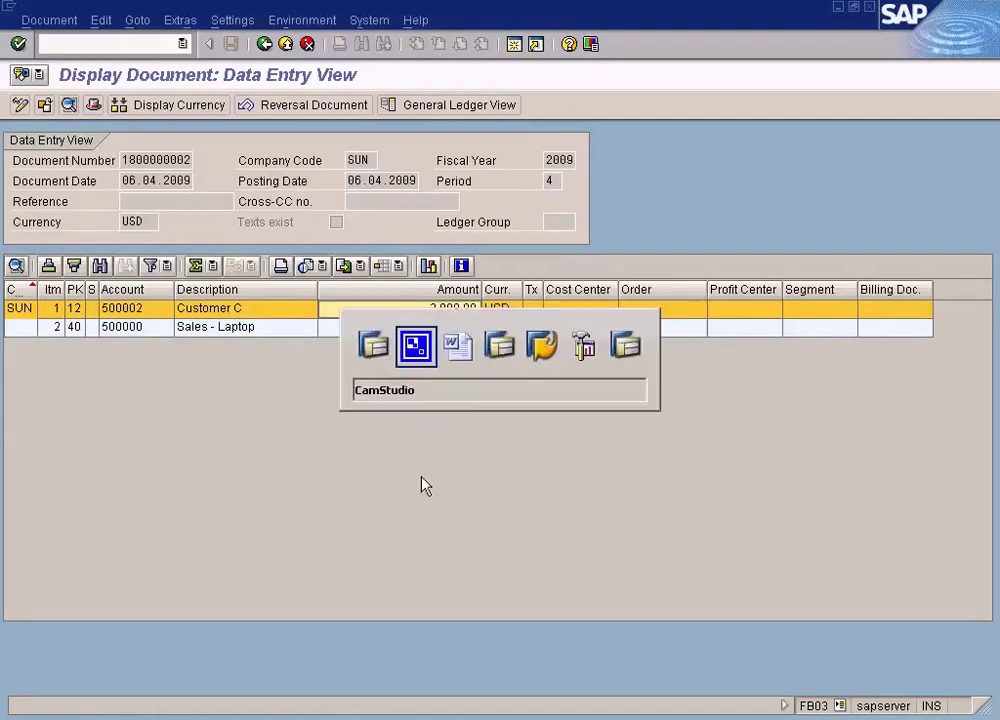
key(alt+Tab)
key(alt+Tab)
key(alt+Tab)
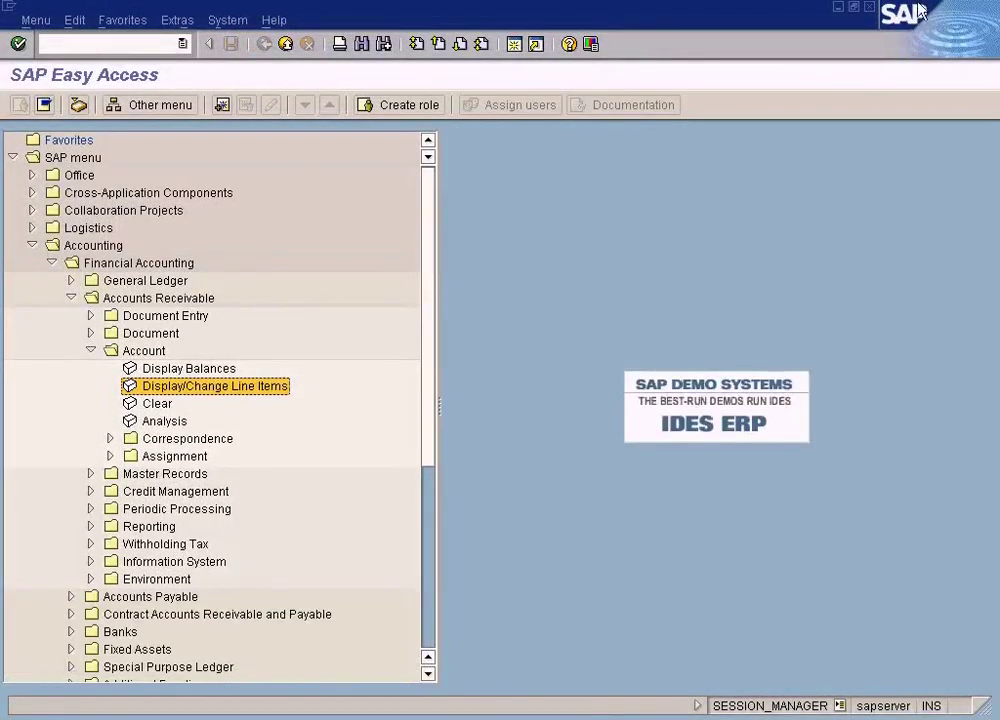
key(alt+Tab)
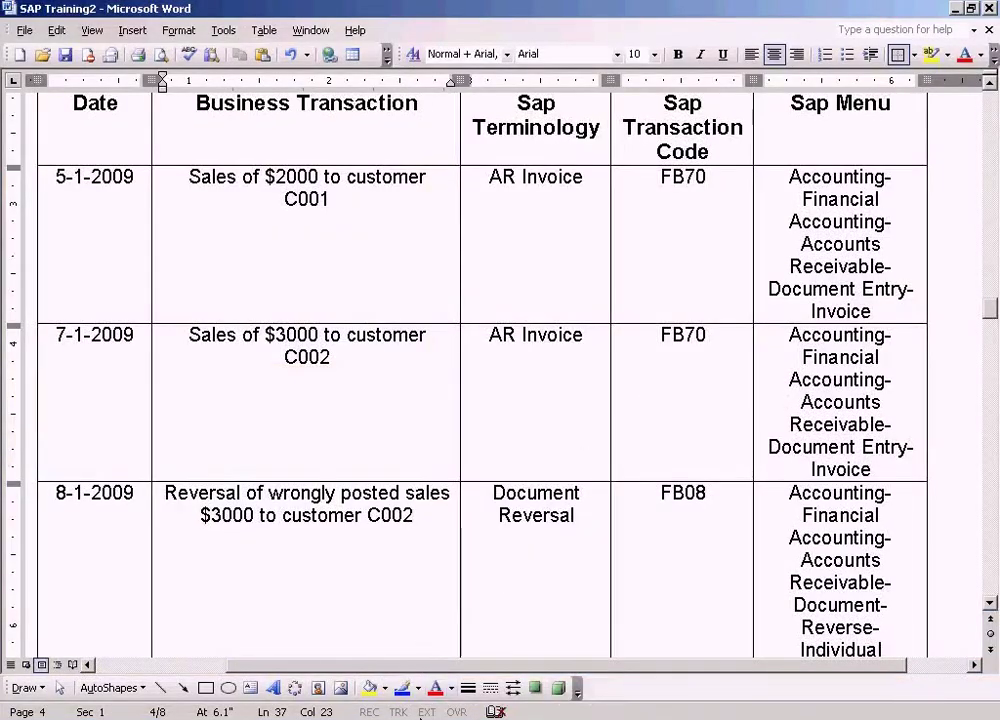
click(405, 692)
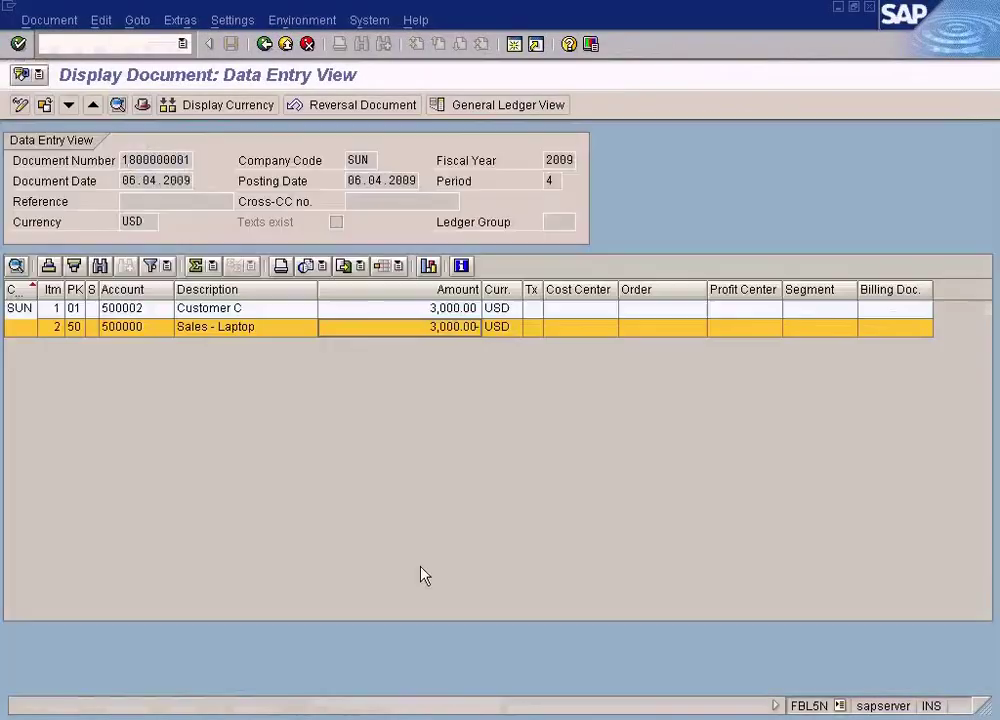
click(446, 312)
click(385, 714)
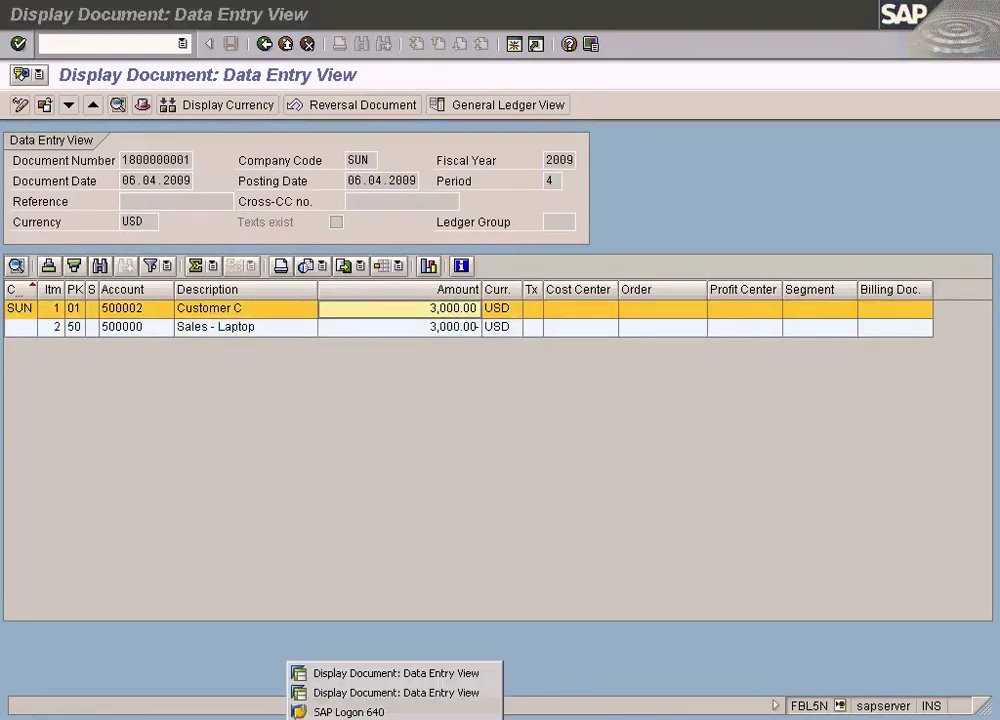
click(386, 694)
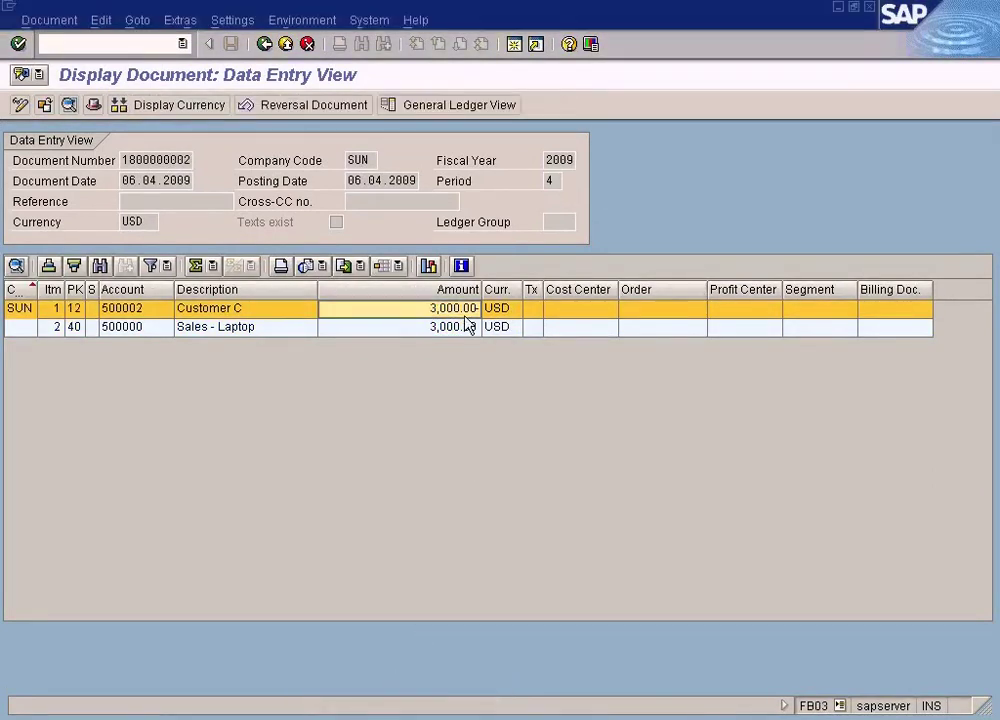
drag(122, 160, 177, 160)
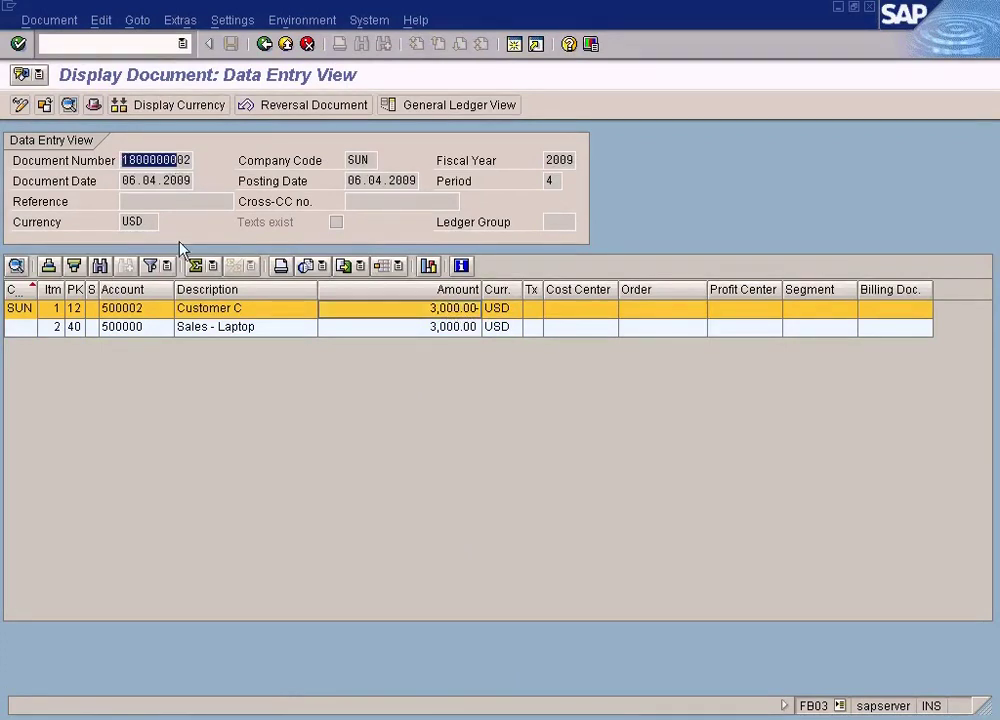
click(188, 160)
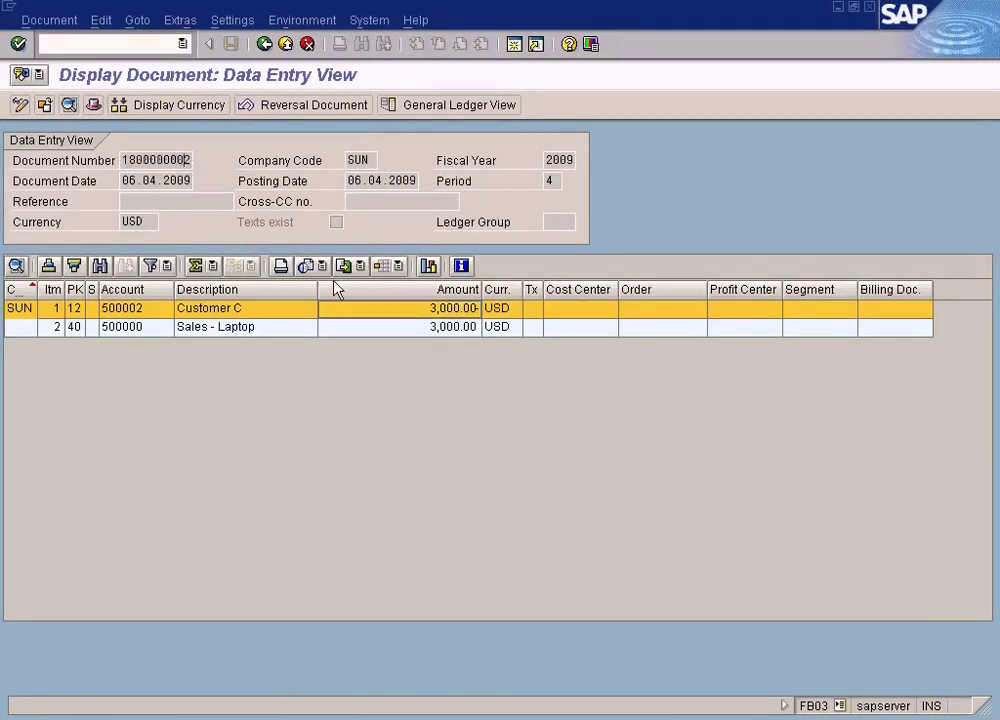
In a new session, run FBL5N for customer 500002 in SUN with All items selected
click(514, 45)
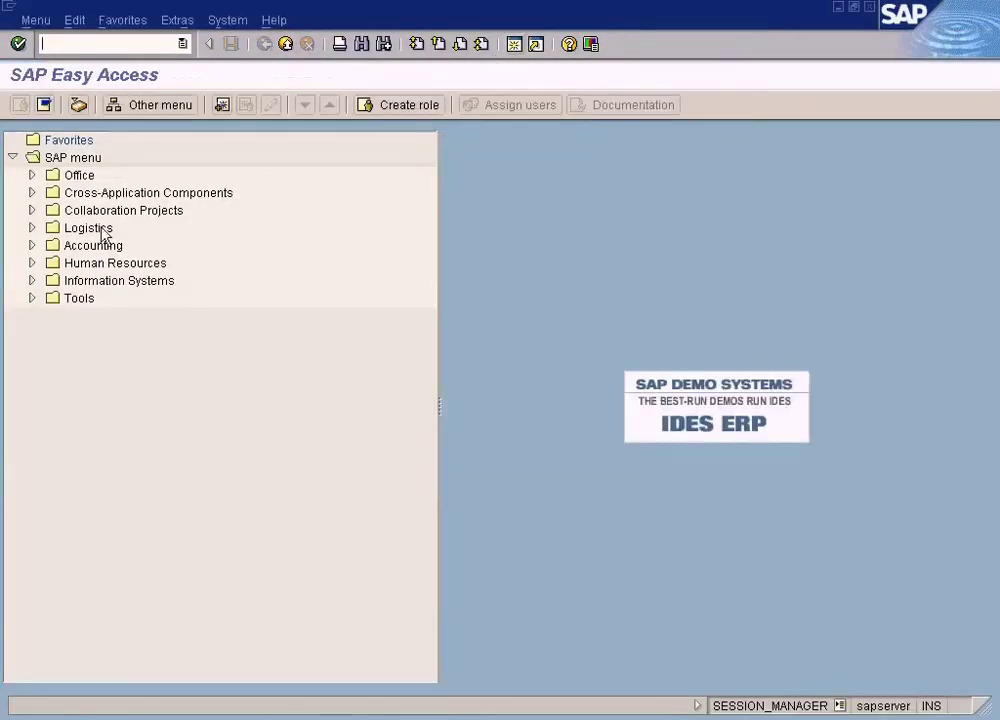
click(32, 245)
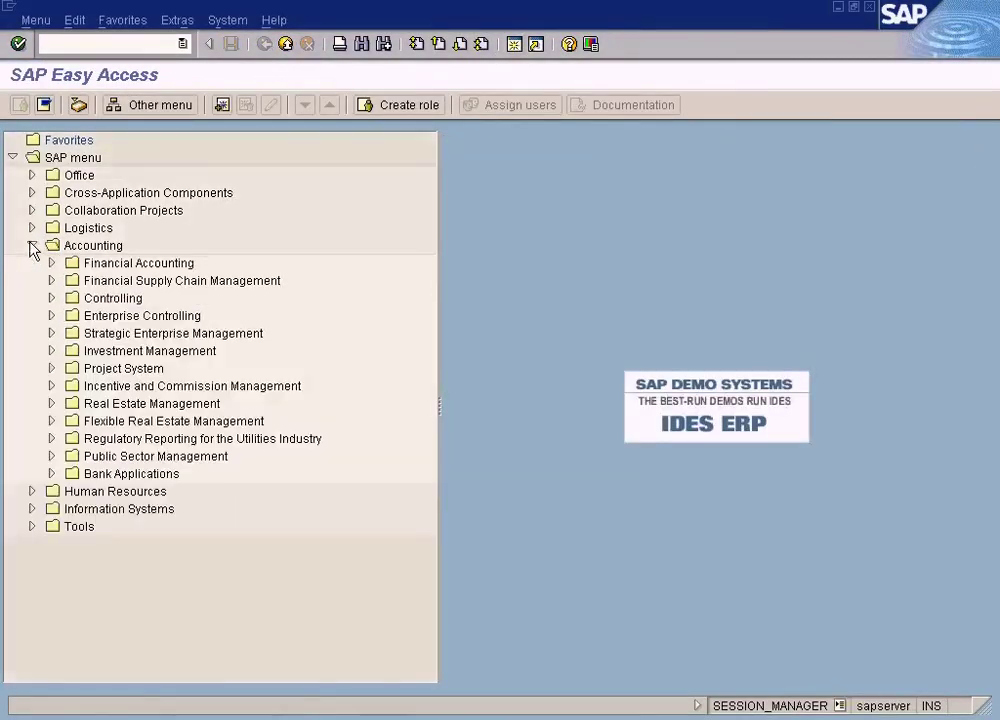
click(52, 263)
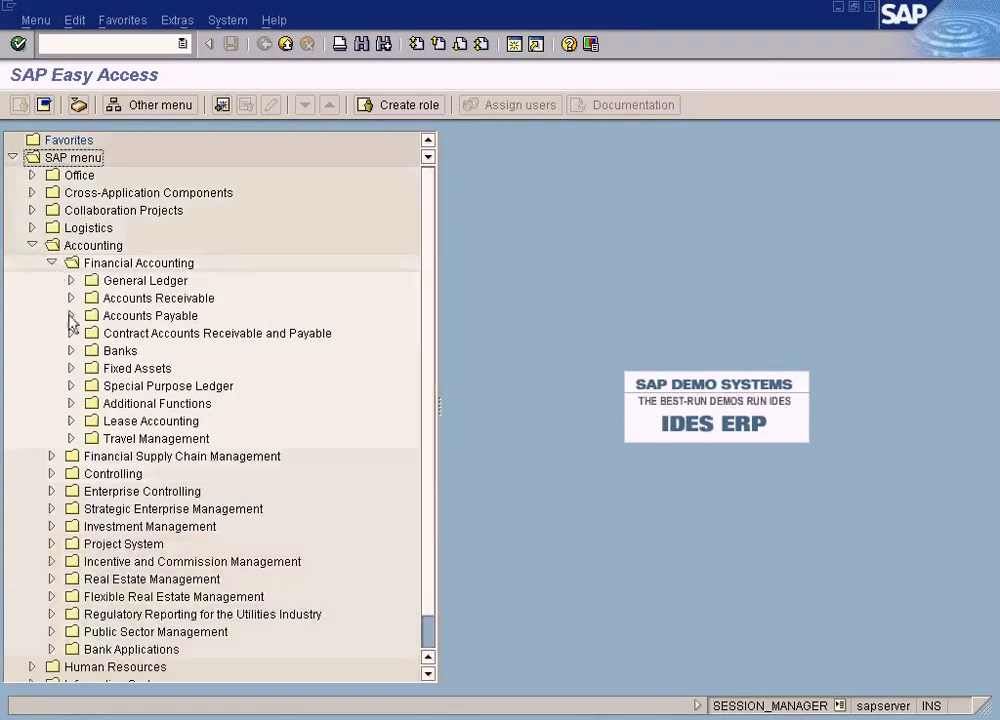
click(71, 298)
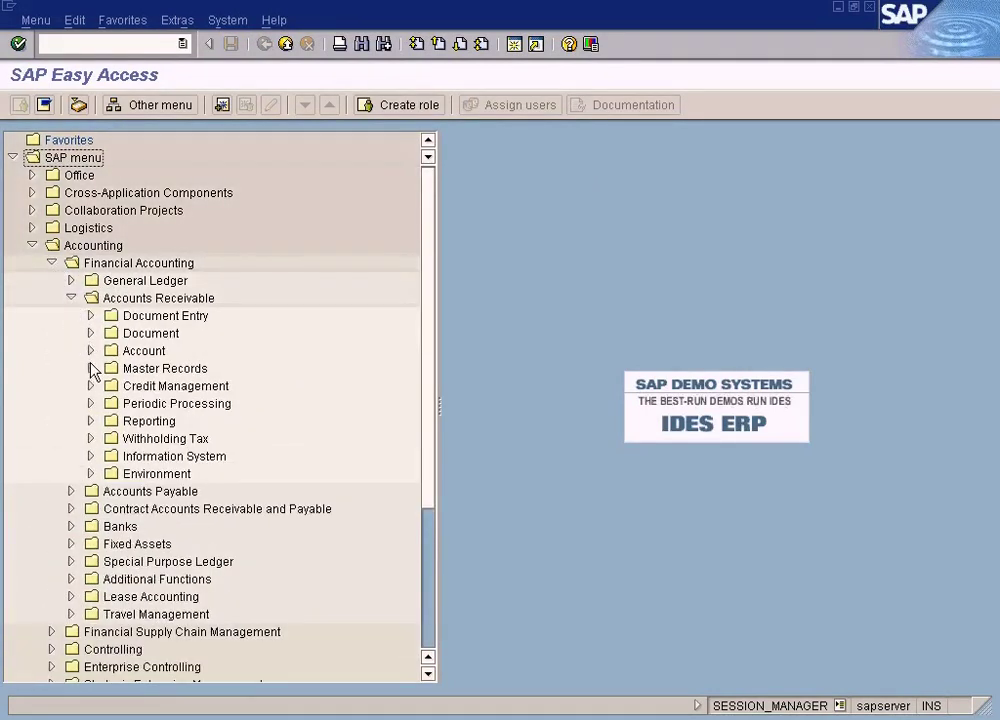
click(90, 350)
double_click(222, 388)
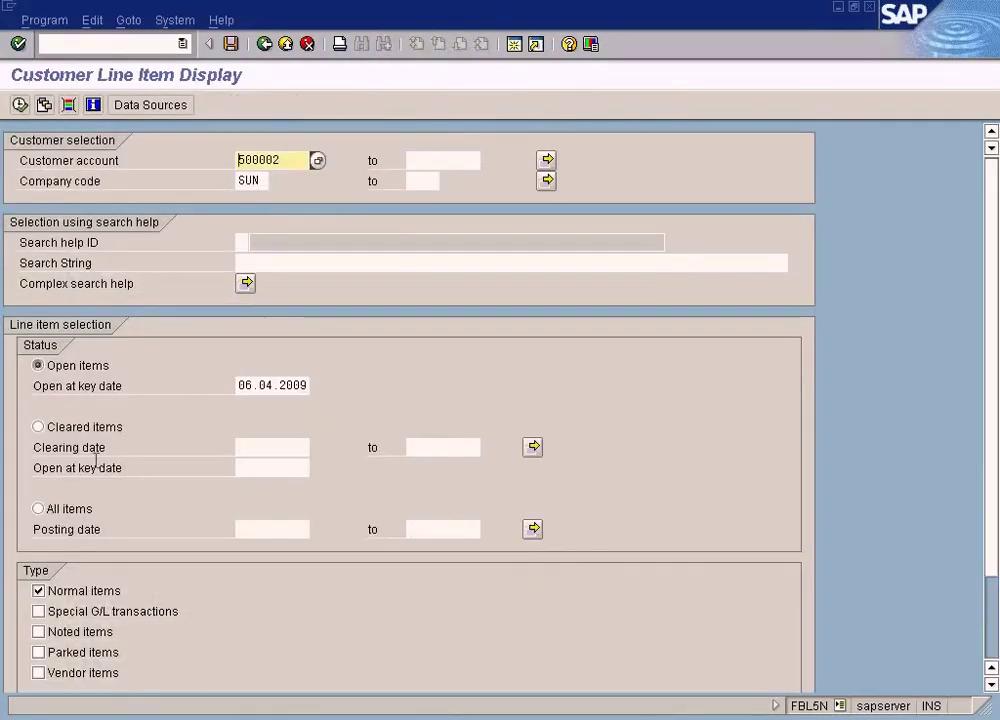
click(60, 509)
click(20, 104)
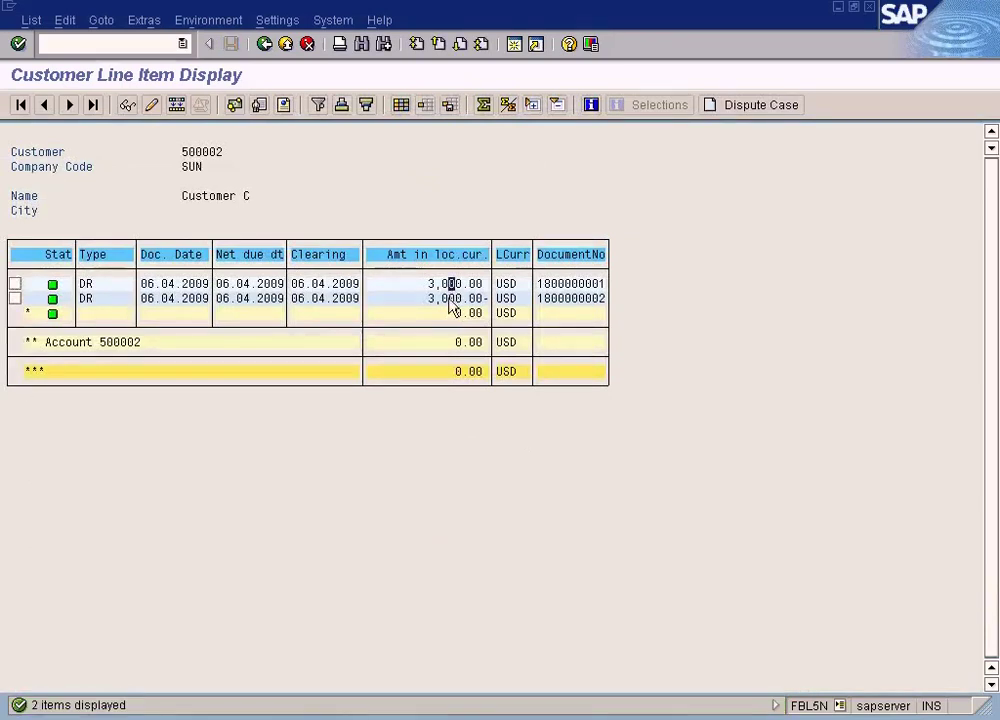
click(435, 285)
click(574, 285)
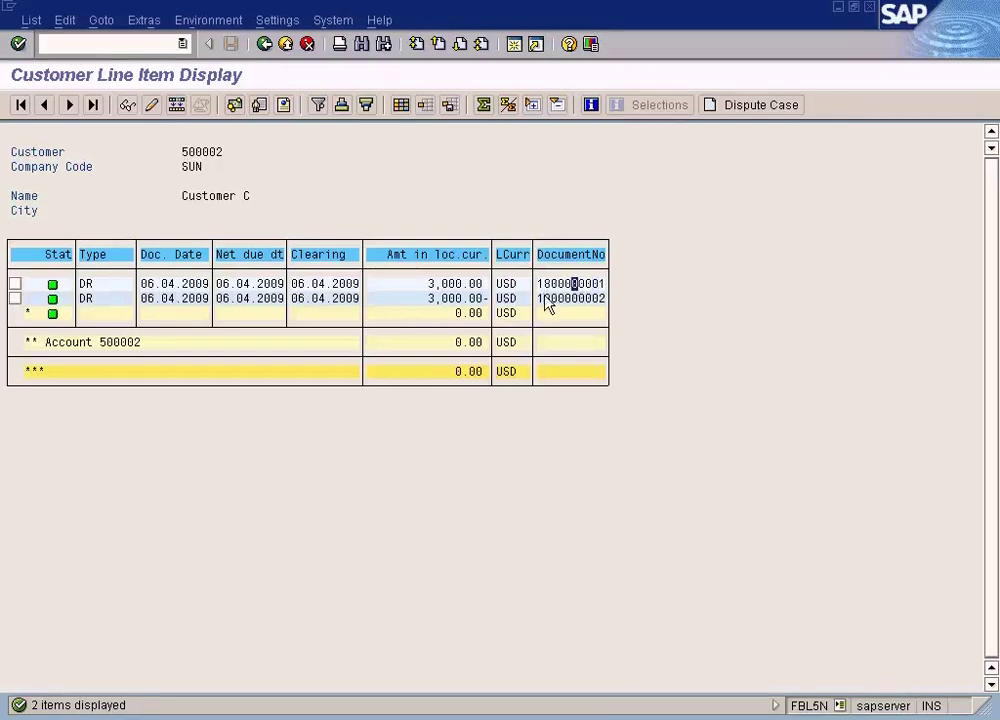
click(451, 298)
click(437, 298)
click(458, 313)
key(alt+Tab)
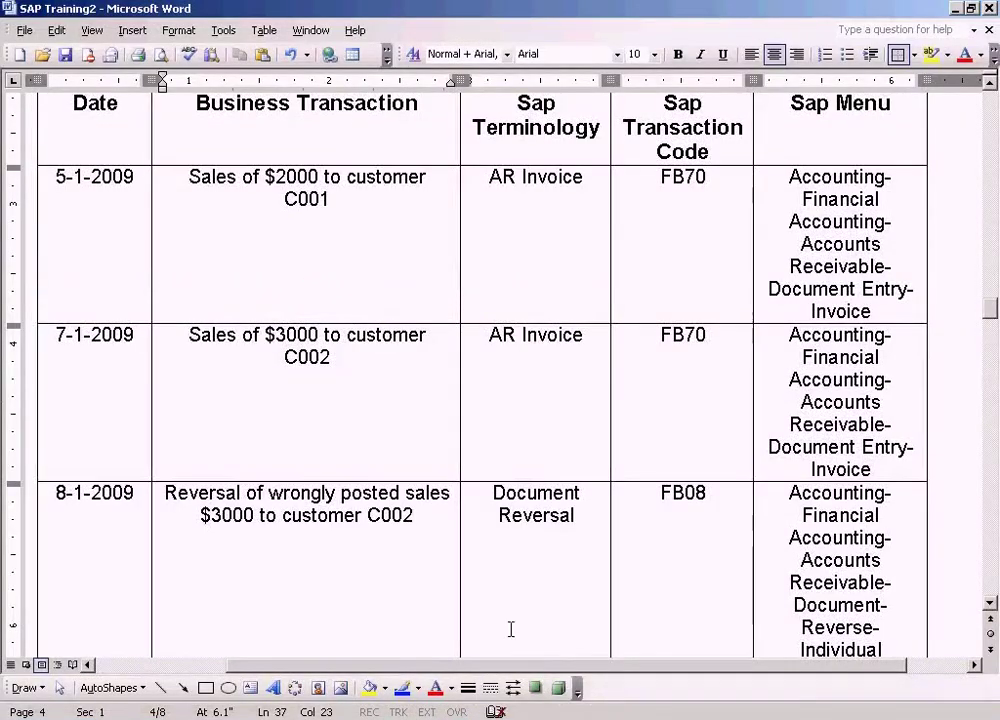
click(345, 422)
drag(364, 372, 181, 339)
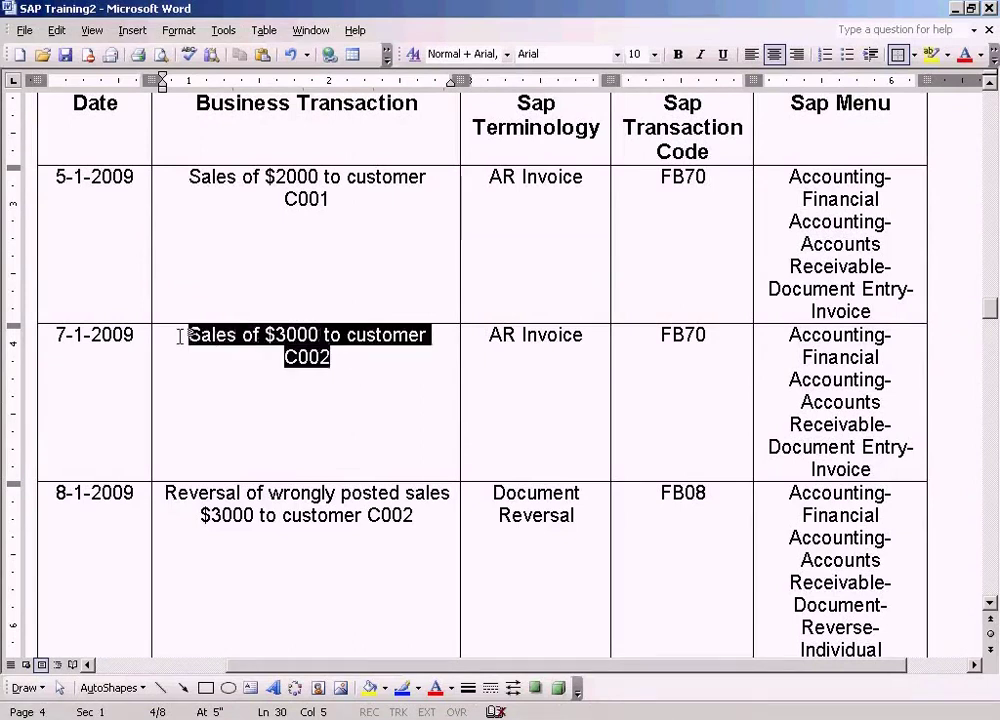
drag(416, 522, 166, 492)
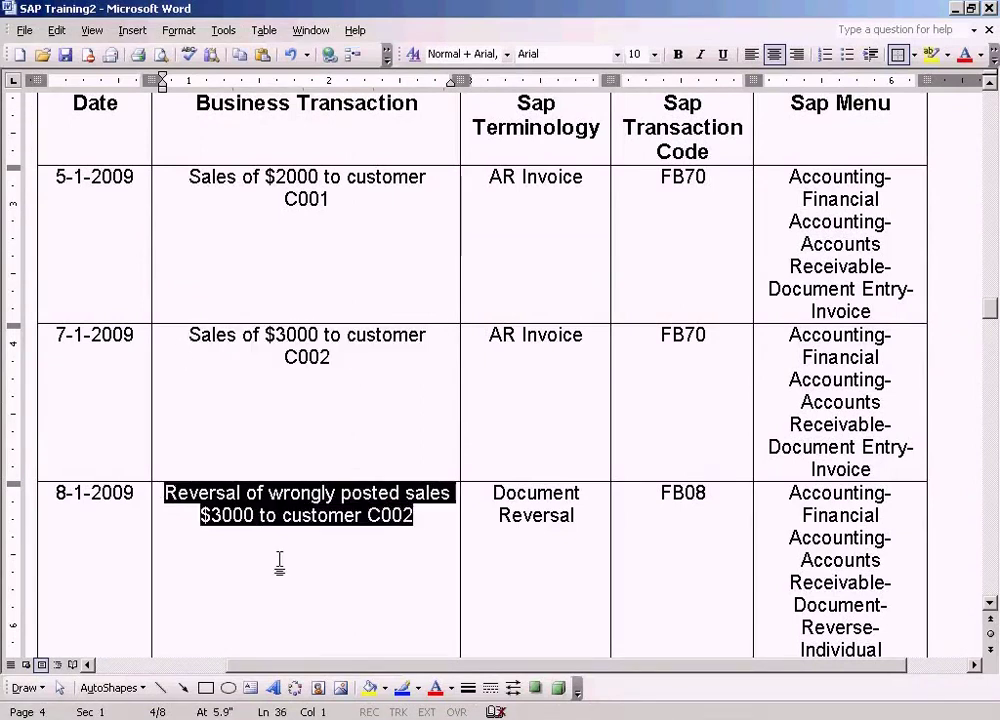
scroll(279, 562, down, 2)
scroll(279, 562, up, 1)
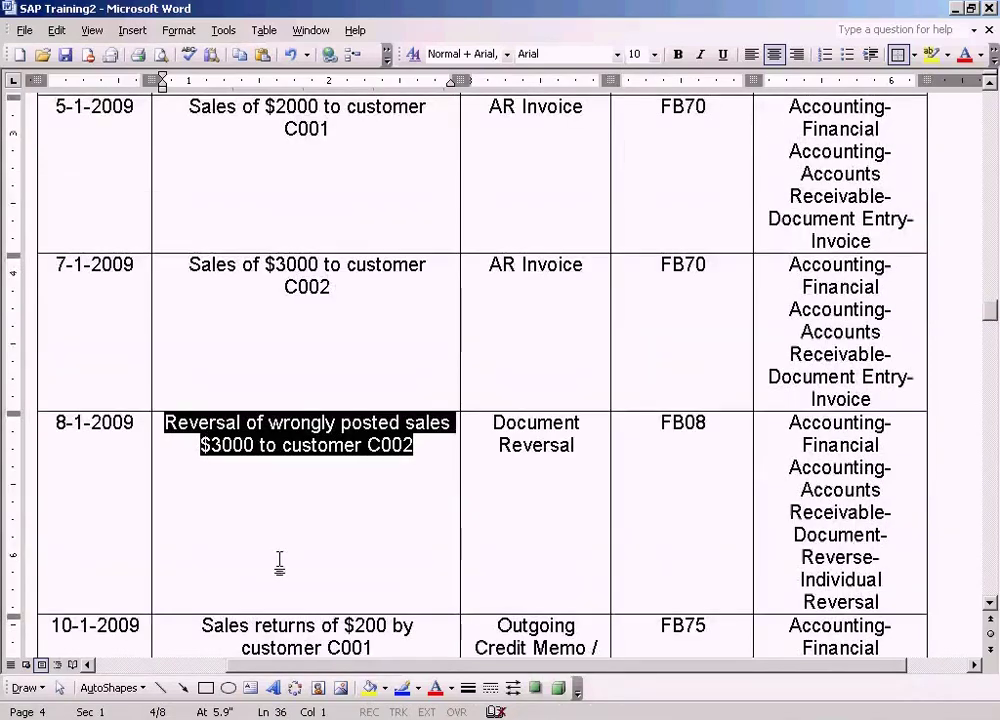
scroll(279, 562, up, 8)
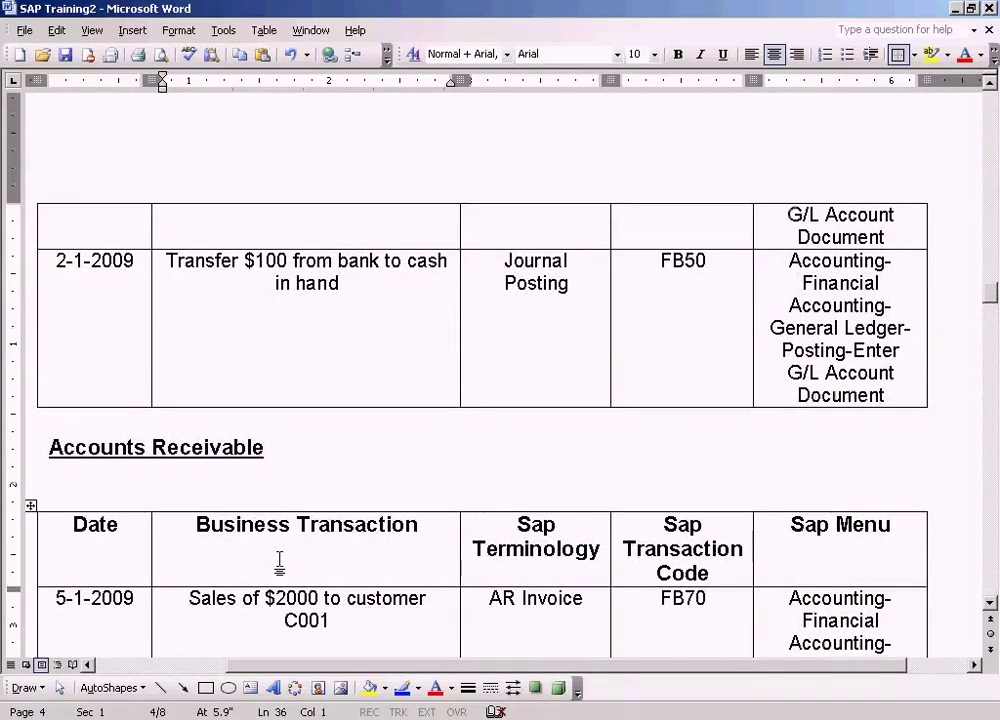
drag(370, 441, 196, 408)
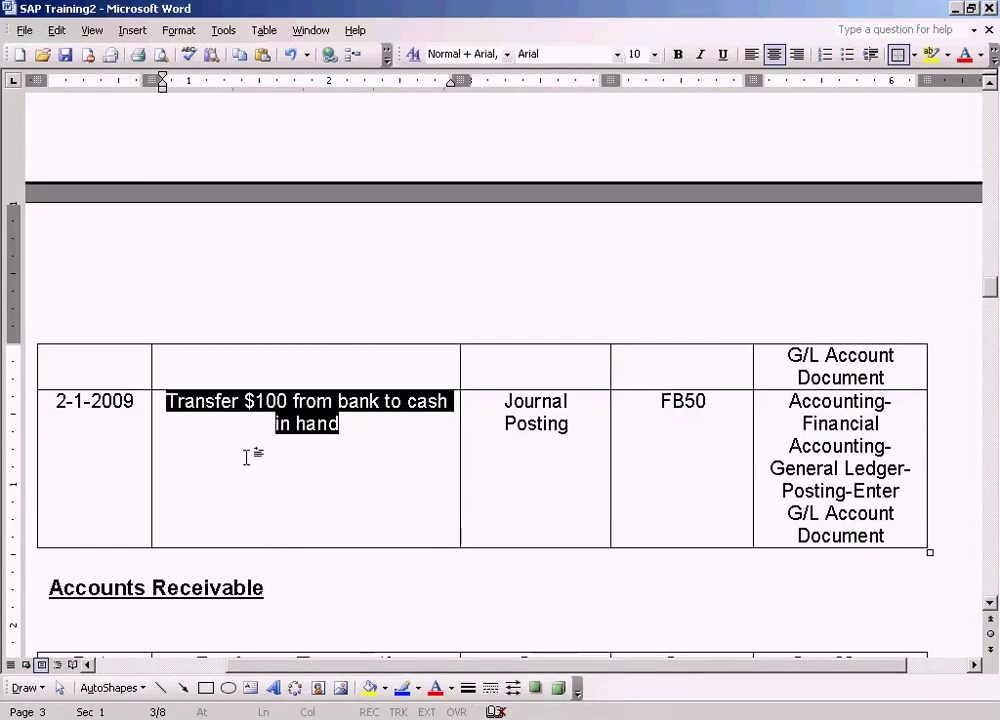
scroll(297, 455, up, 8)
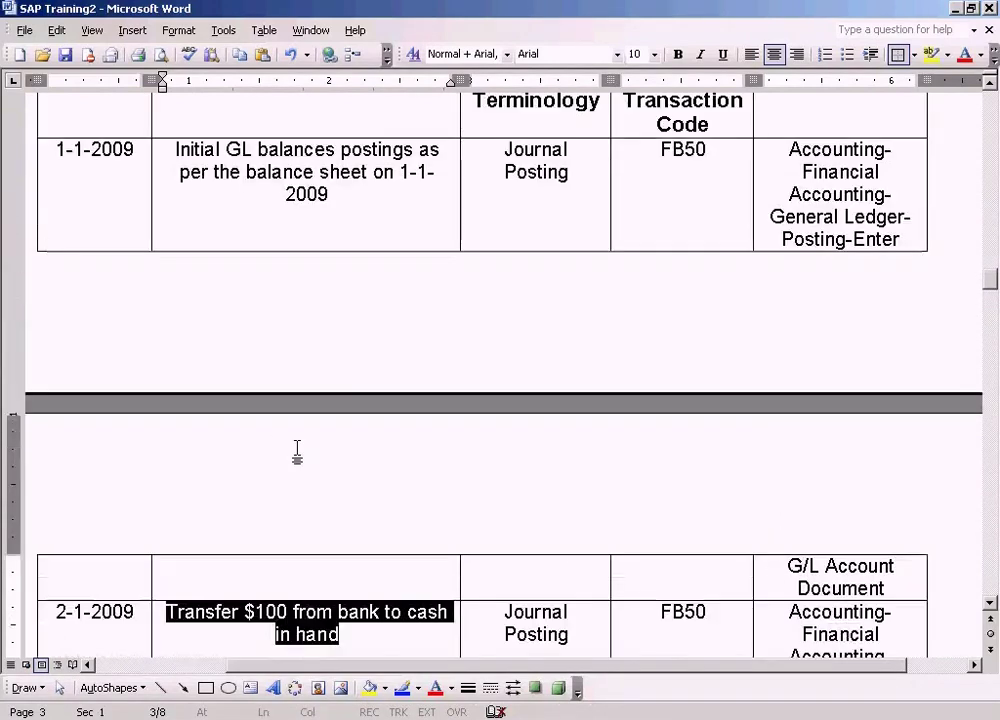
scroll(238, 418, down, 6)
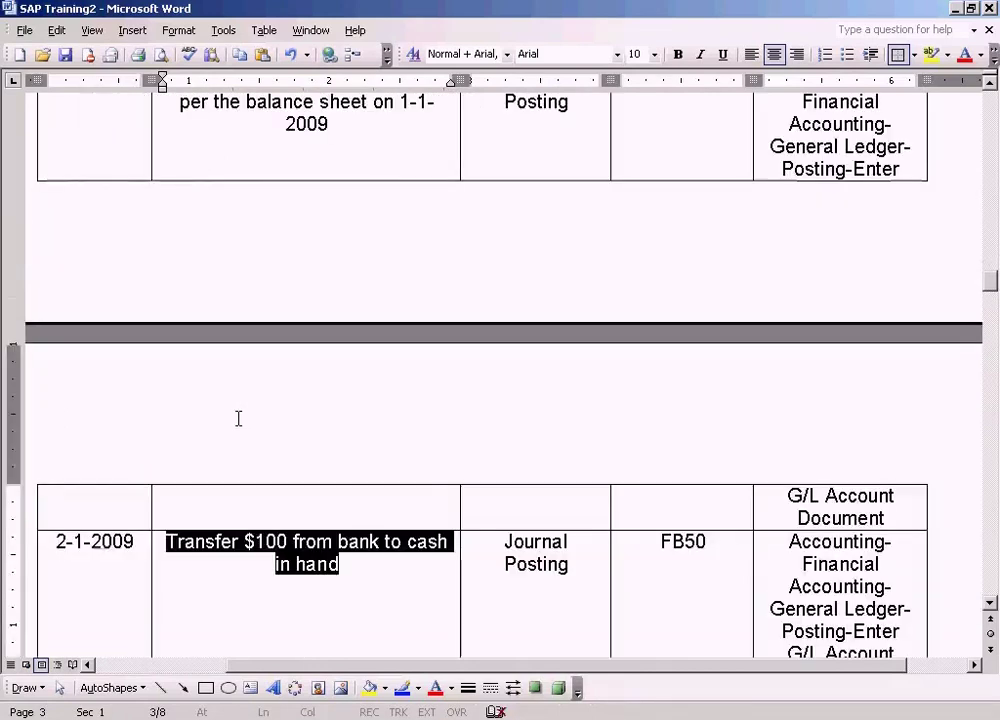
click(348, 514)
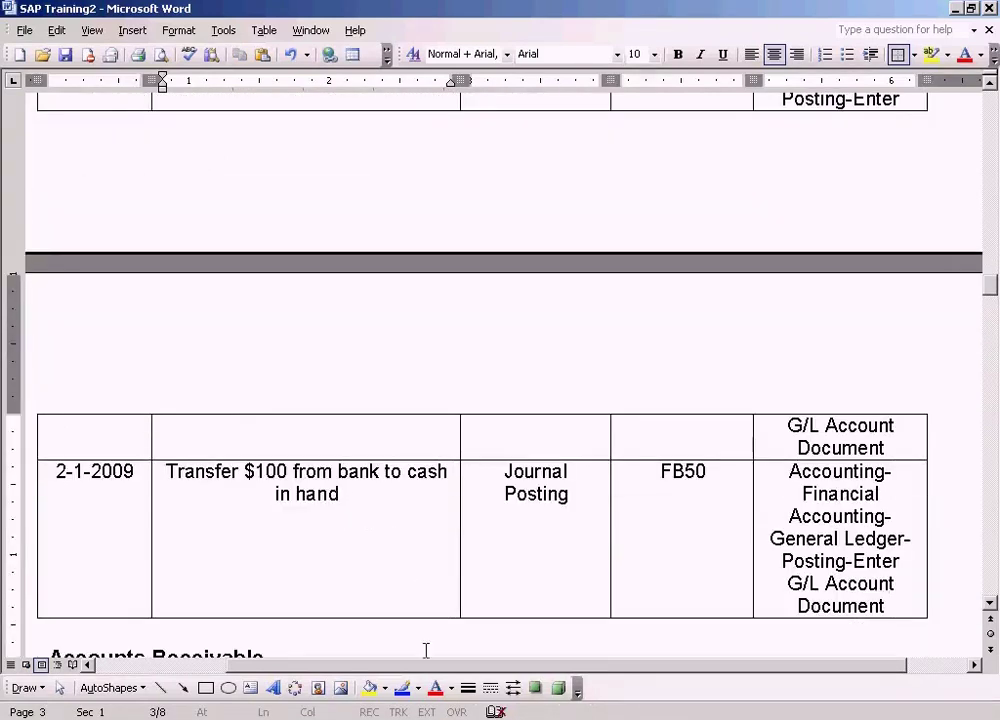
click(390, 718)
click(385, 658)
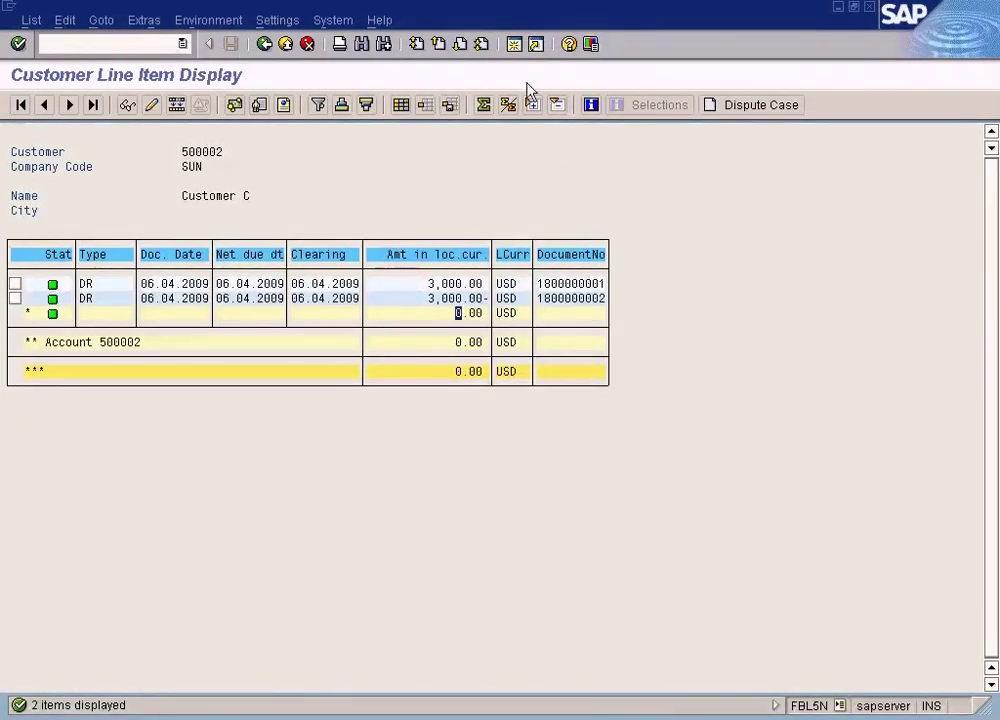
In a new session, open Individual Reversal (FB08) from General Ledger > Document > Reverse
click(514, 44)
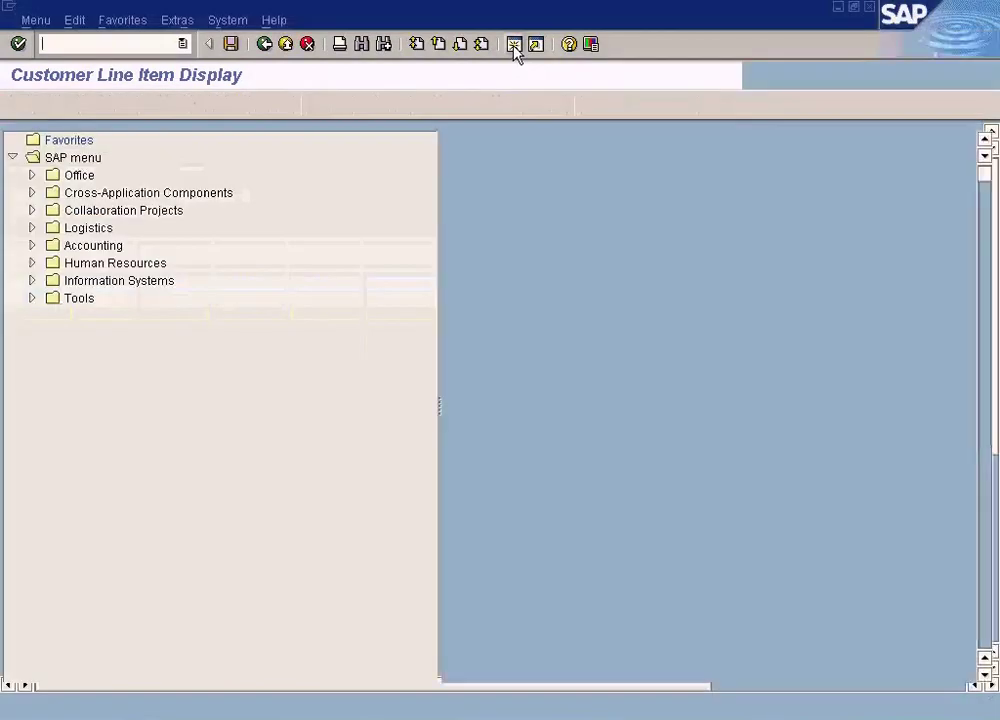
click(31, 245)
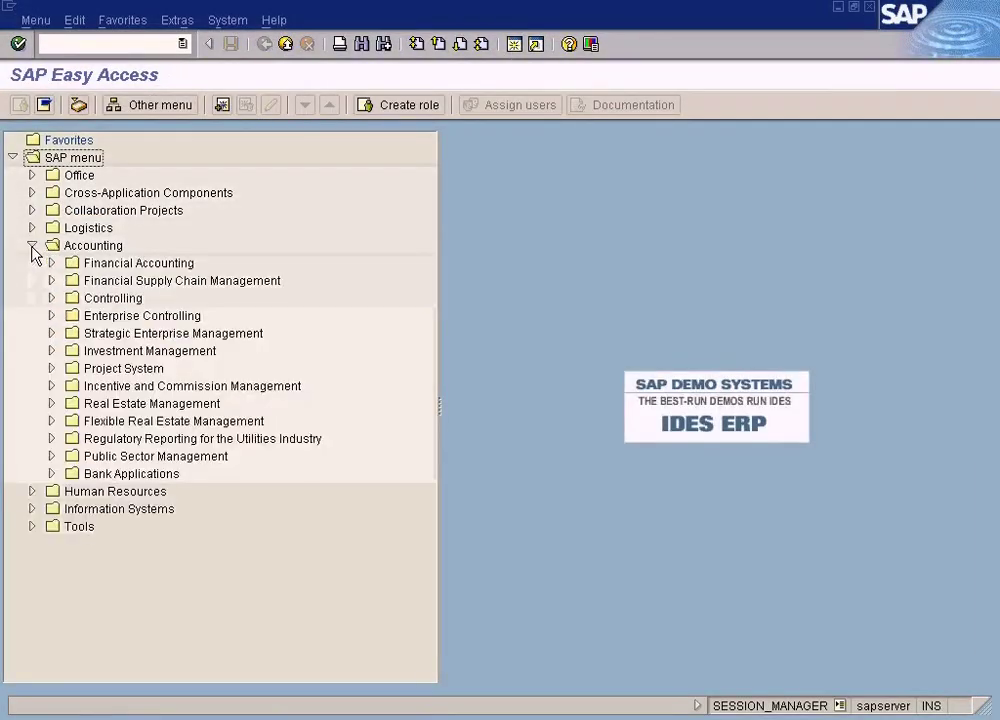
click(51, 263)
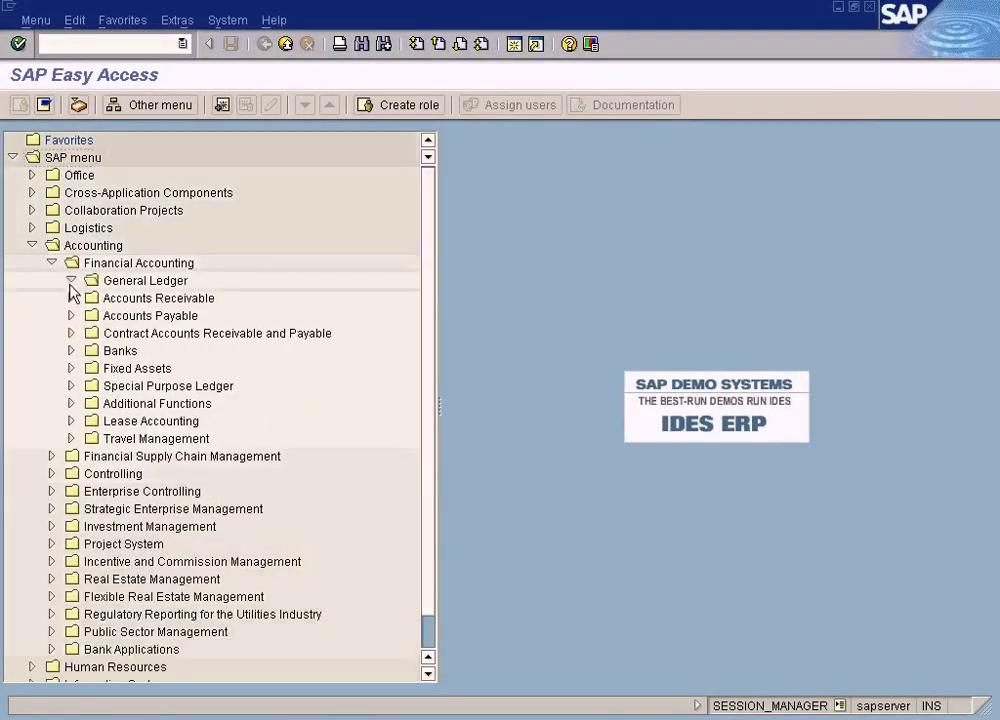
click(71, 281)
click(91, 316)
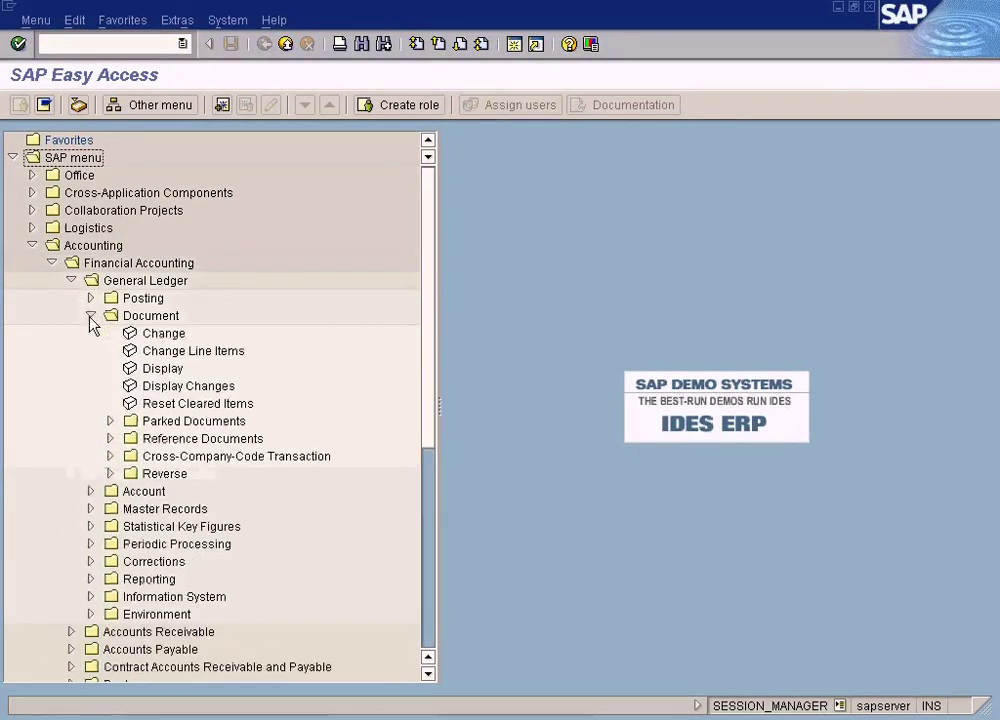
click(109, 474)
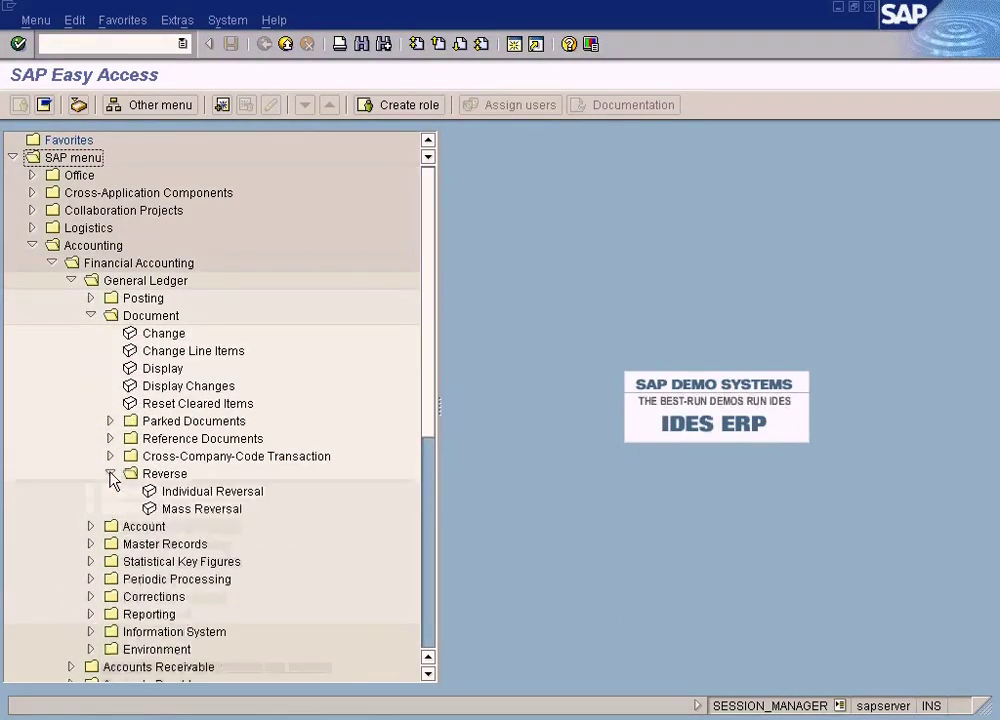
double_click(195, 494)
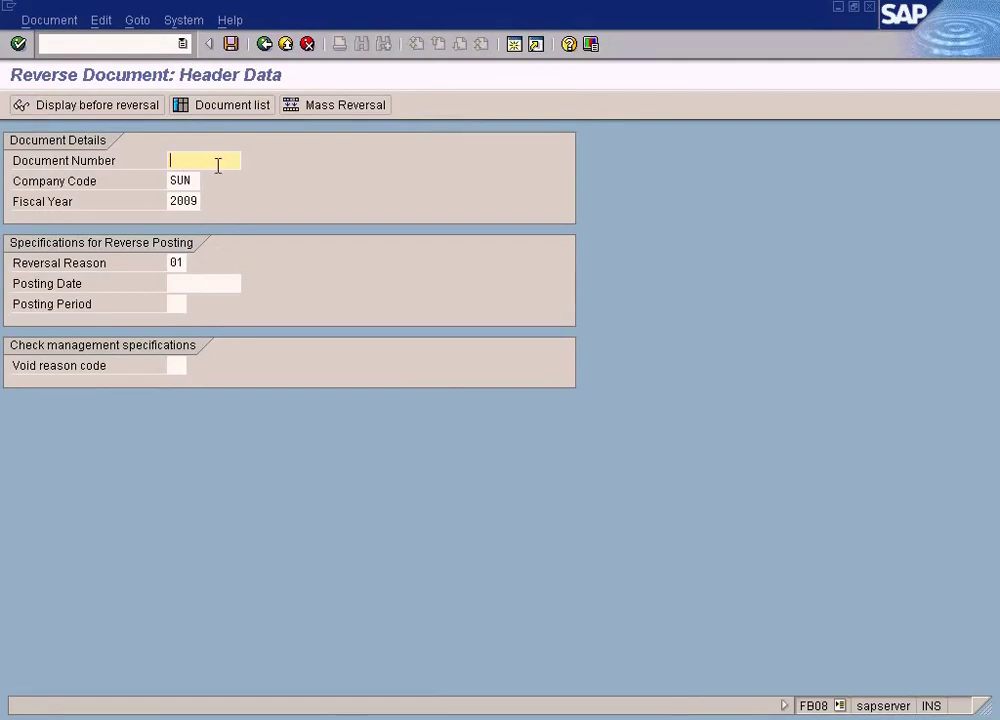
Open the document list, then exit the reversal screen without reversing anything
click(236, 109)
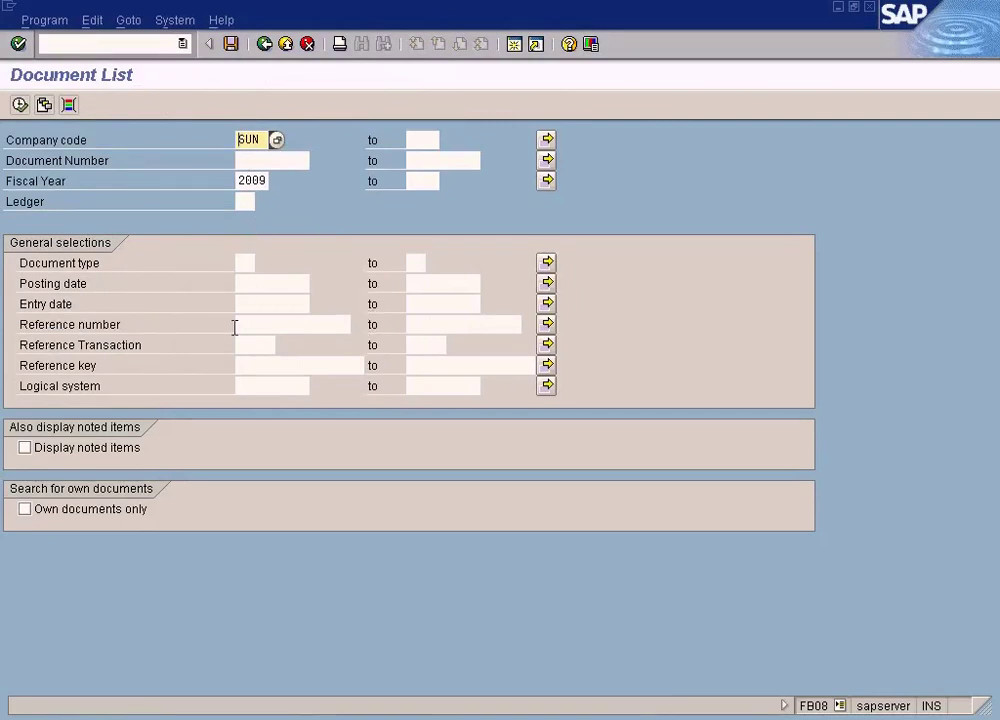
click(286, 45)
click(286, 45)
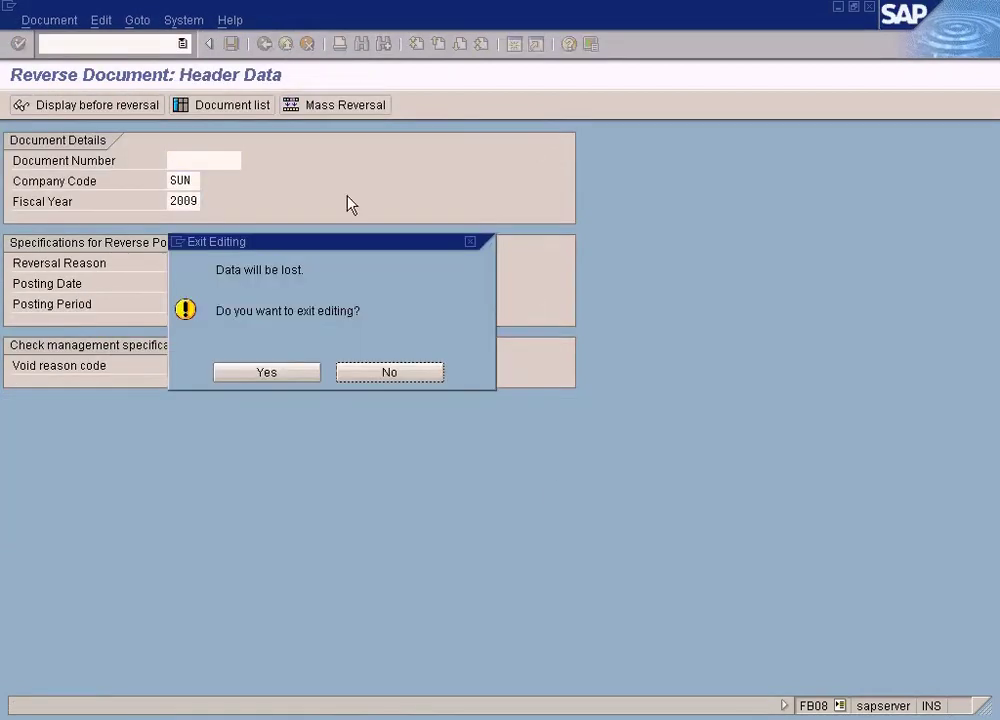
click(290, 373)
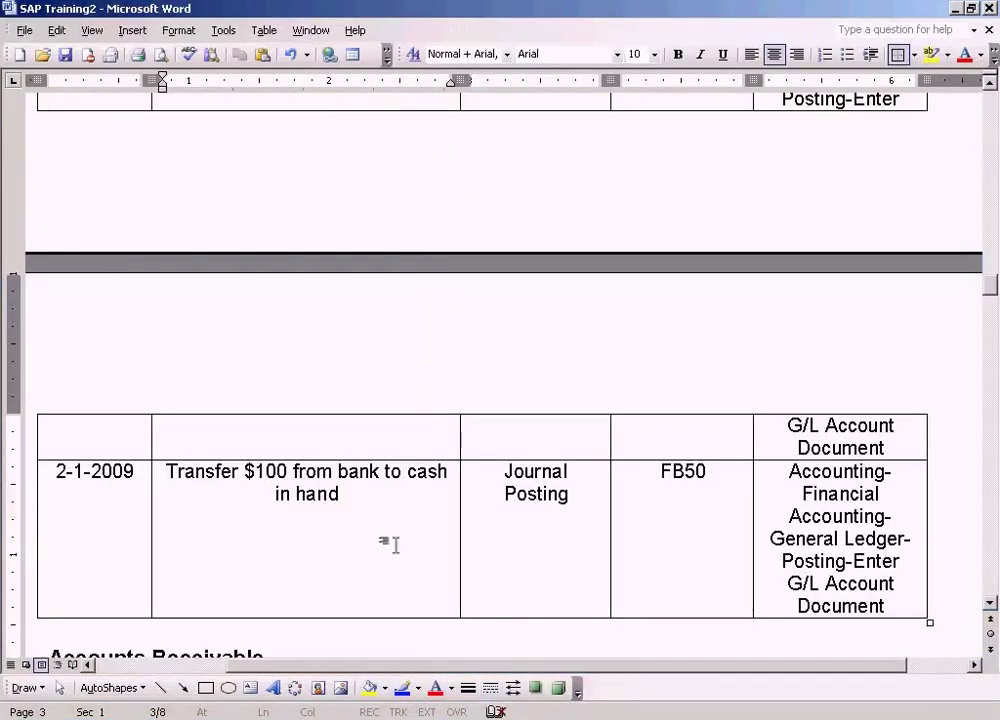
scroll(393, 545, down, 10)
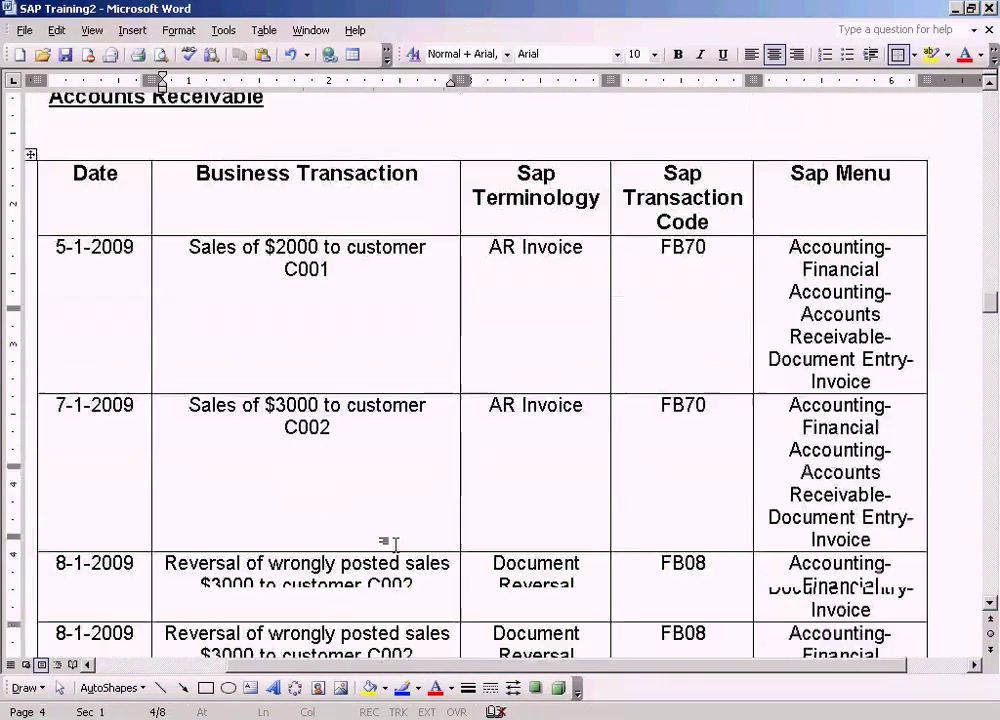
scroll(384, 540, down, 5)
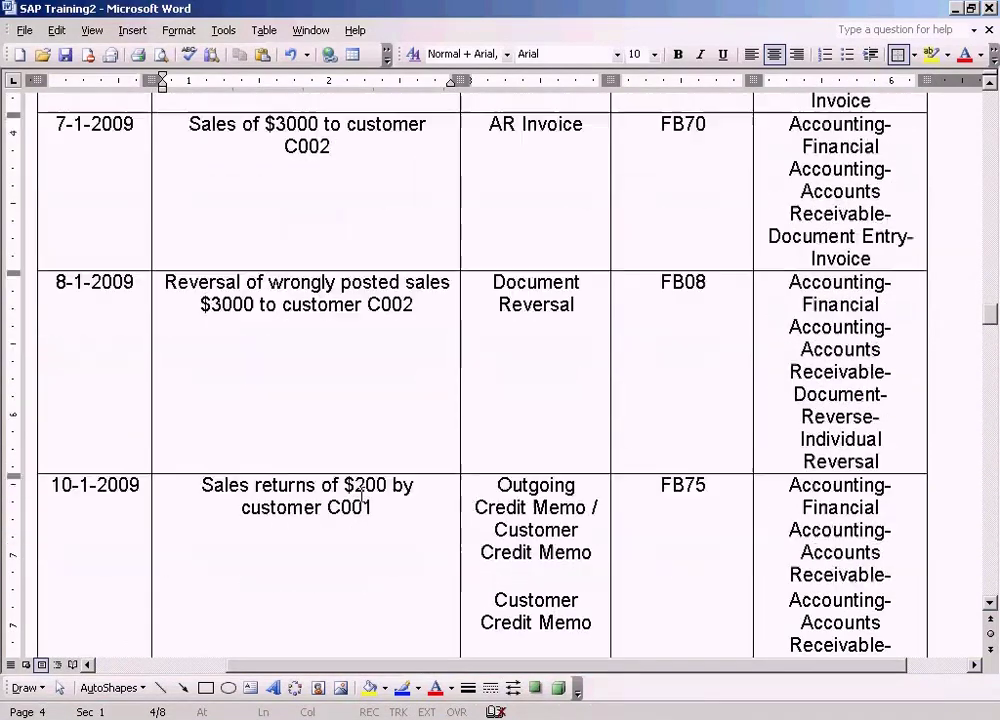
scroll(362, 494, down, 3)
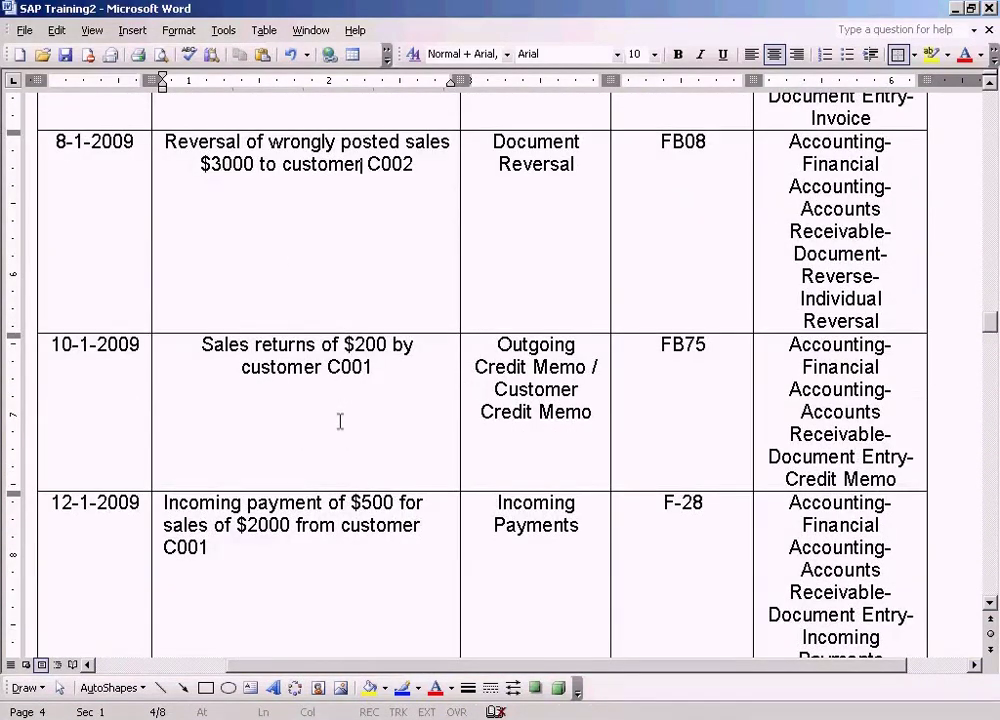
key(alt+Tab)
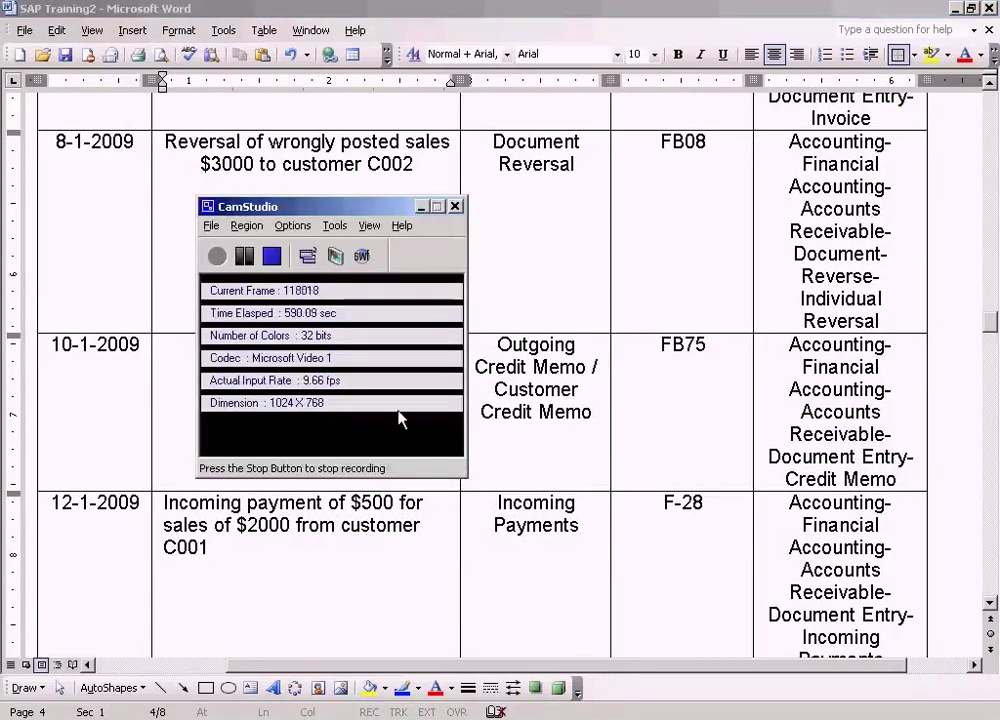